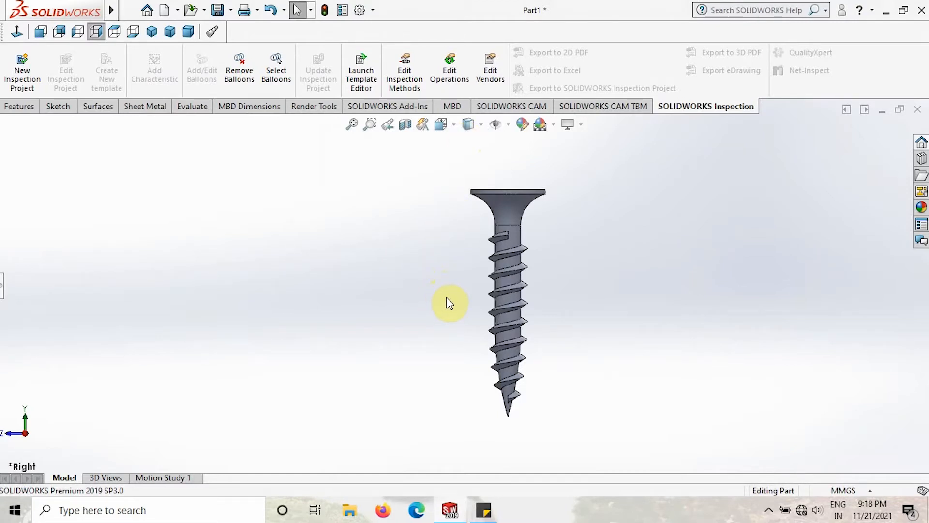
{"action": "mouse_move", "coordinate": [560, 344]}
{"action": "middle_mouse_down"}
{"action": "mouse_move", "coordinate": [562, 274]}
{"action": "mouse_move", "coordinate": [626, 290]}
{"action": "mouse_move", "coordinate": [578, 359]}
{"action": "mouse_move", "coordinate": [619, 262]}
{"action": "mouse_move", "coordinate": [647, 349]}
{"action": "mouse_move", "coordinate": [578, 328]}
{"action": "mouse_move", "coordinate": [608, 367]}
{"action": "mouse_move", "coordinate": [669, 308]}
{"action": "mouse_move", "coordinate": [601, 307]}
{"action": "mouse_move", "coordinate": [518, 388]}
{"action": "mouse_move", "coordinate": [597, 270]}
{"action": "mouse_move", "coordinate": [565, 315]}
{"action": "mouse_move", "coordinate": [576, 342]}
{"action": "mouse_move", "coordinate": [539, 336]}
{"action": "mouse_move", "coordinate": [535, 344]}
{"action": "mouse_move", "coordinate": [557, 346]}
{"action": "middle_mouse_up"}
{"action": "scroll", "coordinate": [557, 345], "scroll_direction": "down", "scroll_amount": 1}
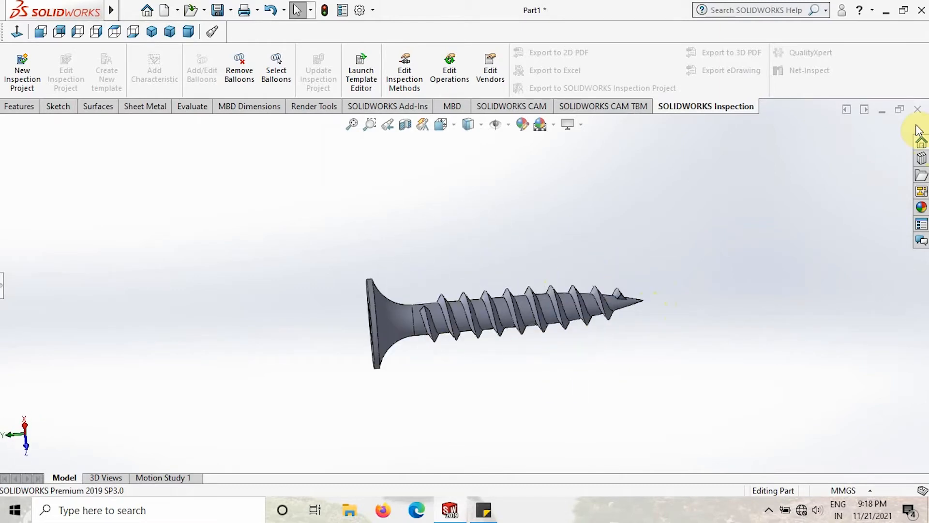
{"action": "middle_click", "coordinate": [541, 346]}
{"action": "middle_click", "coordinate": [541, 346]}
{"action": "middle_click_drag", "start_coordinate": [495, 352], "coordinate": [488, 373]}
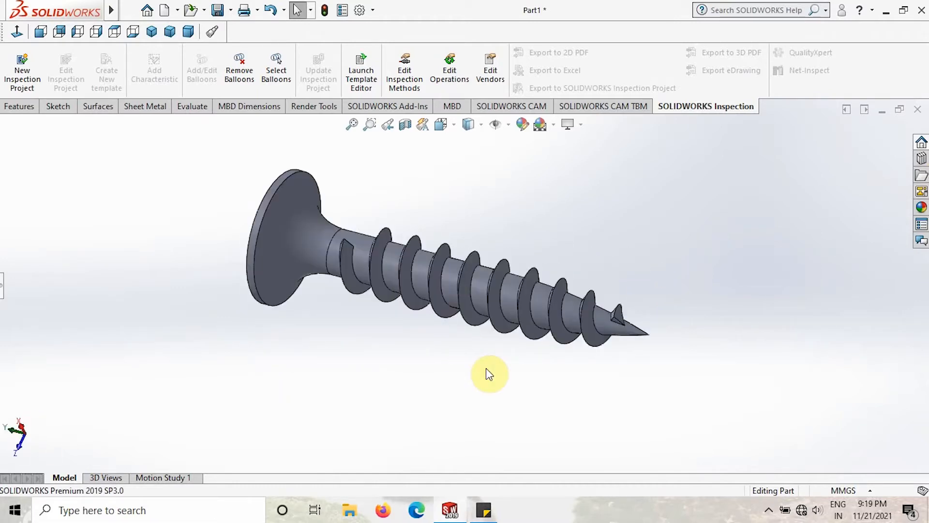
Close the finished screw part without saving its changes and create a new part document
{"action": "key", "text": "ctrl+w"}
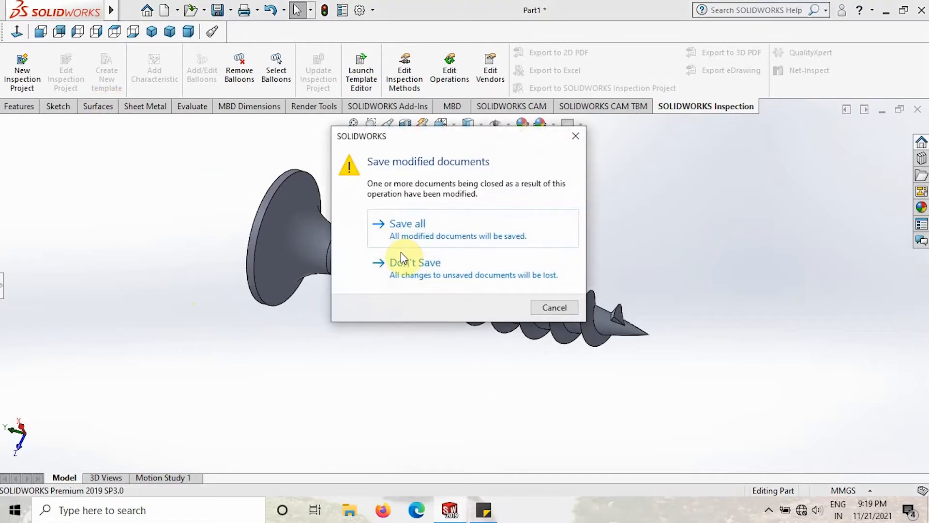
{"action": "left_click", "coordinate": [409, 264]}
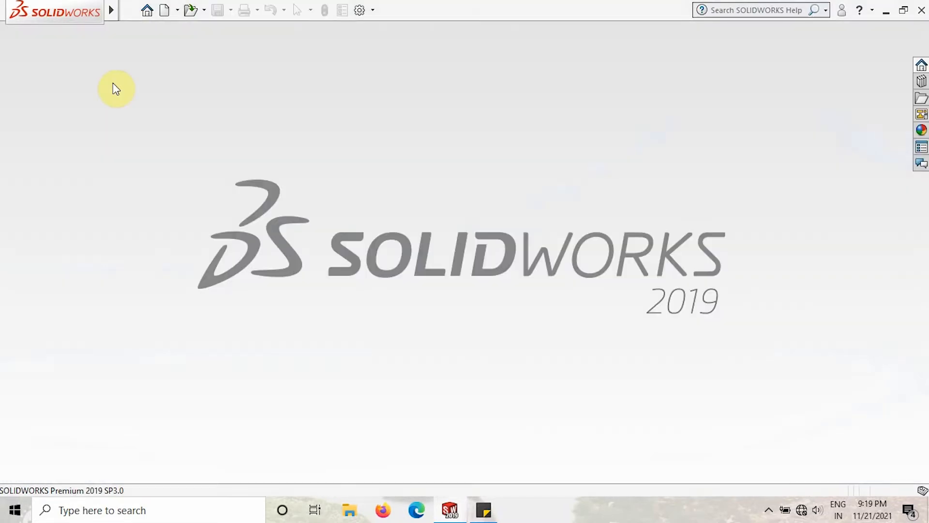
{"action": "left_click", "coordinate": [127, 11]}
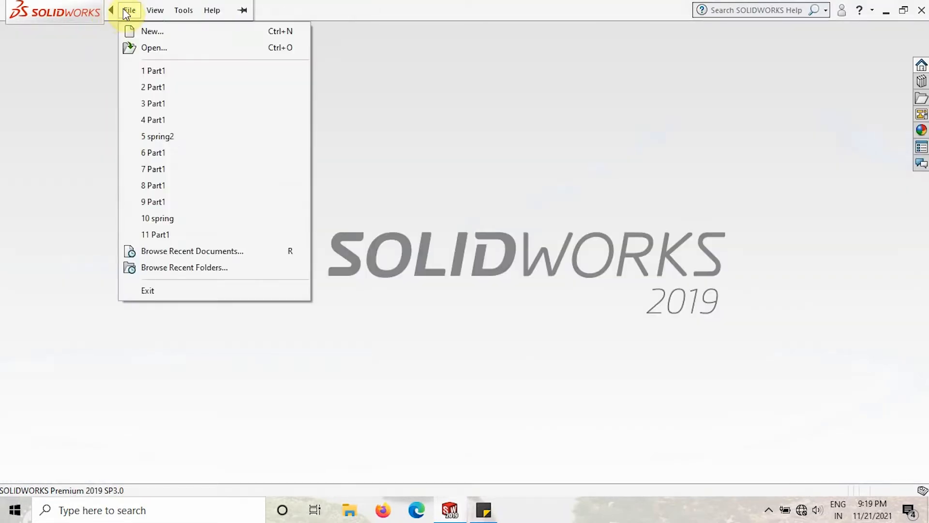
{"action": "left_click", "coordinate": [145, 31]}
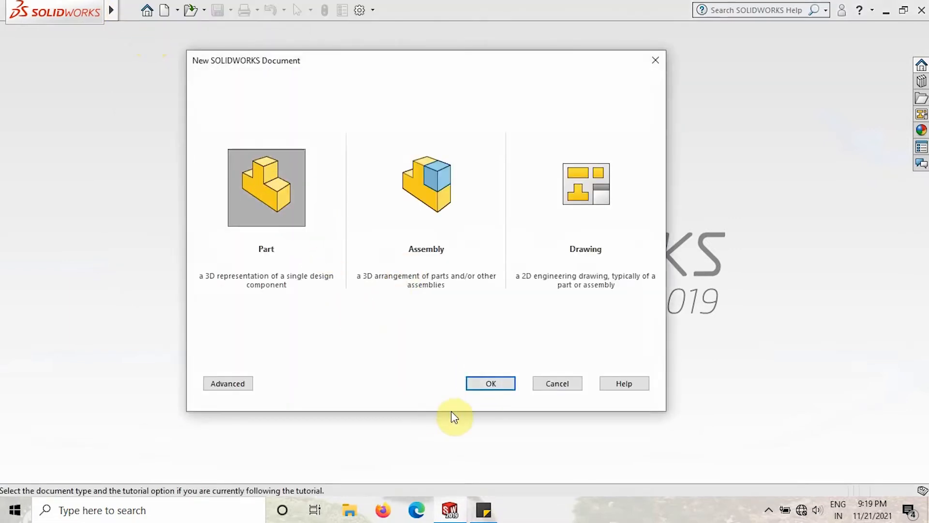
{"action": "left_click", "coordinate": [467, 378]}
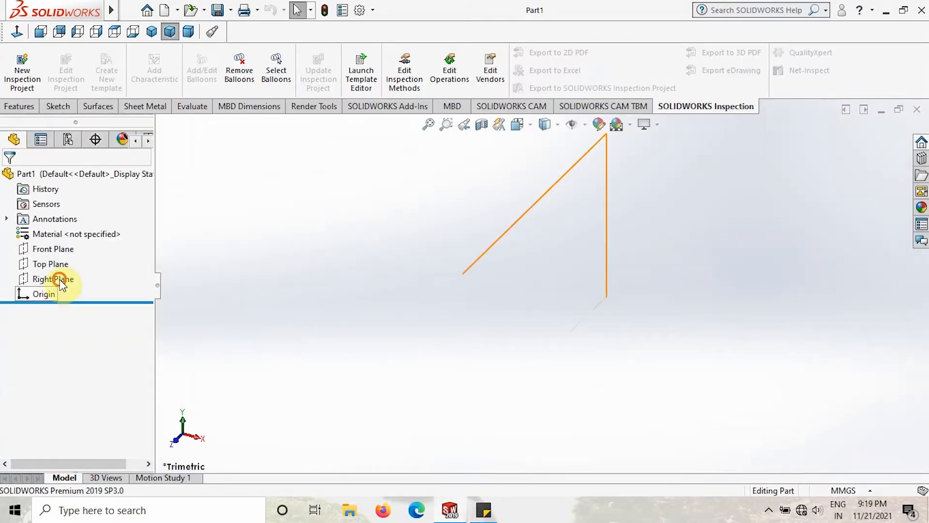
Start a sketch on the Right Plane and draw a vertical centerline about 88 mm long downward from the origin
{"action": "left_click", "coordinate": [60, 280]}
{"action": "left_click", "coordinate": [75, 260]}
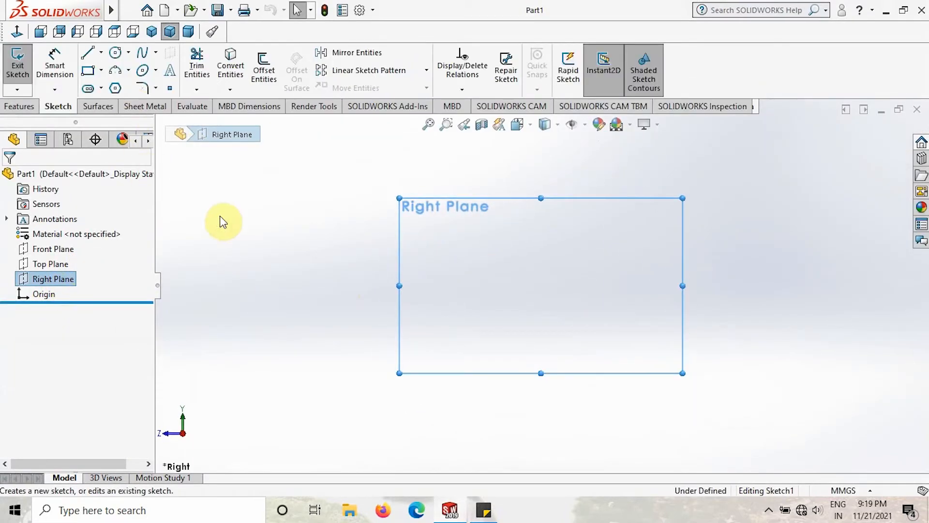
{"action": "left_click", "coordinate": [101, 52]}
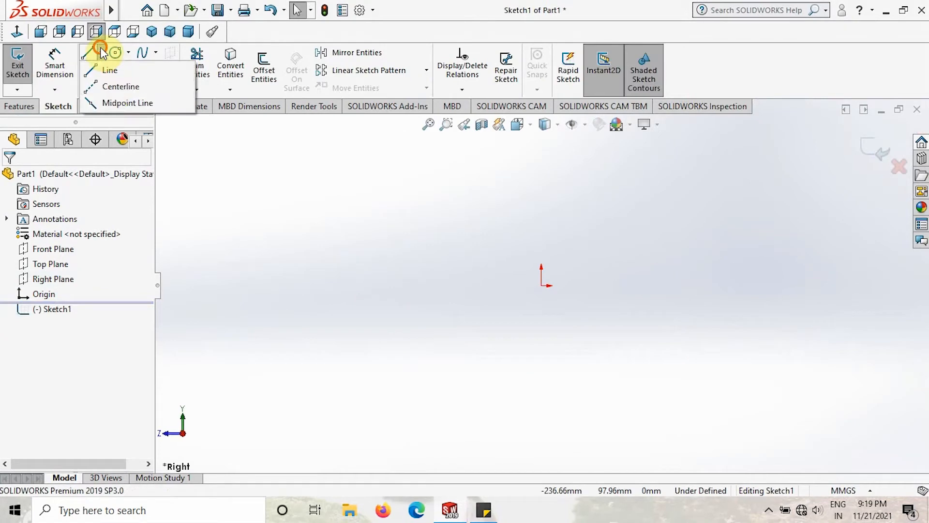
{"action": "left_click", "coordinate": [118, 88]}
{"action": "left_click", "coordinate": [541, 286]}
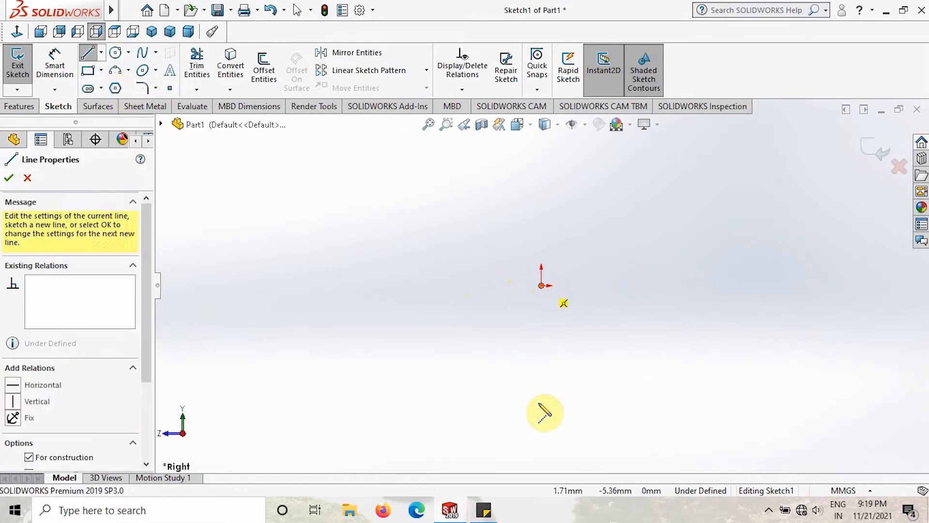
{"action": "left_click", "coordinate": [542, 425]}
{"action": "key", "text": "Escape"}
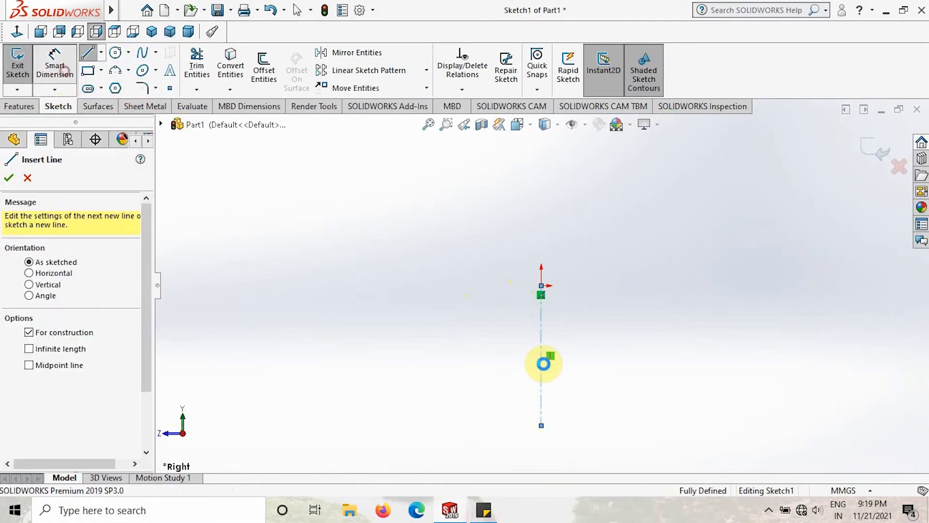
Dimension the vertical centerline and set its length to 25 mm
{"action": "left_click", "coordinate": [543, 373]}
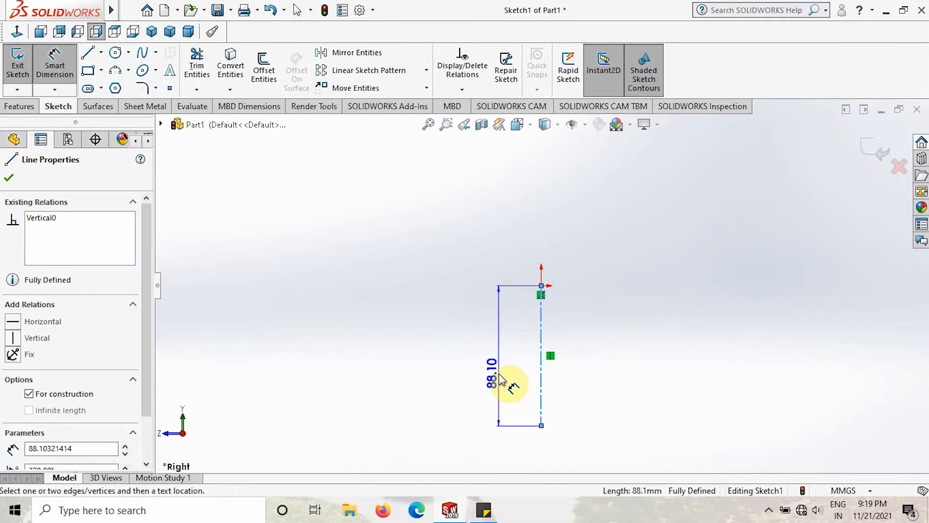
{"action": "left_click", "coordinate": [504, 377]}
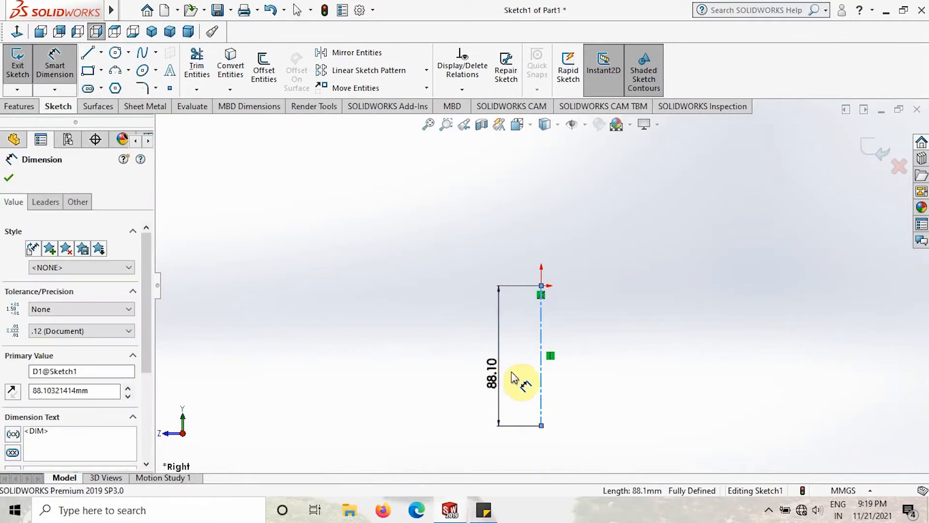
{"action": "type", "text": "25"}
{"action": "key", "text": "Return"}
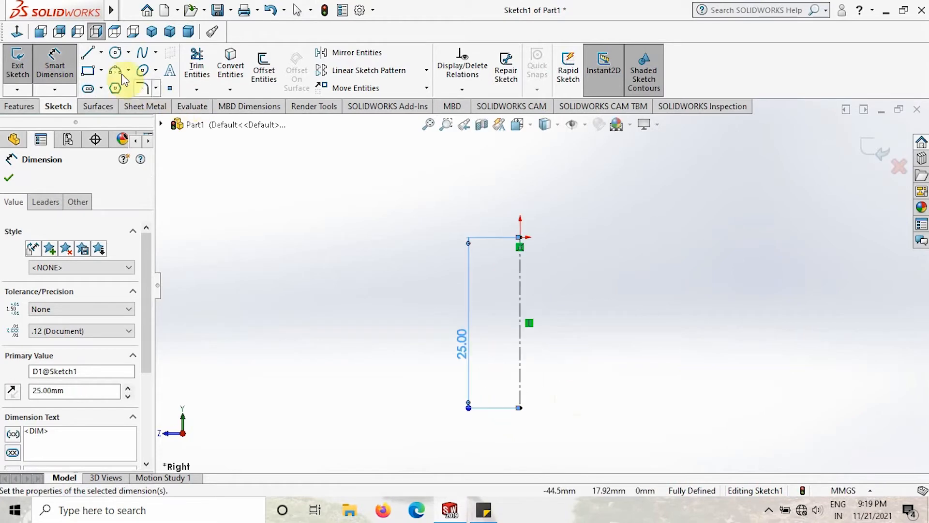
Draw the half-profile of the screw with lines from the origin around a thin head and down the shank to the centerline's lower end
{"action": "left_click", "coordinate": [89, 53]}
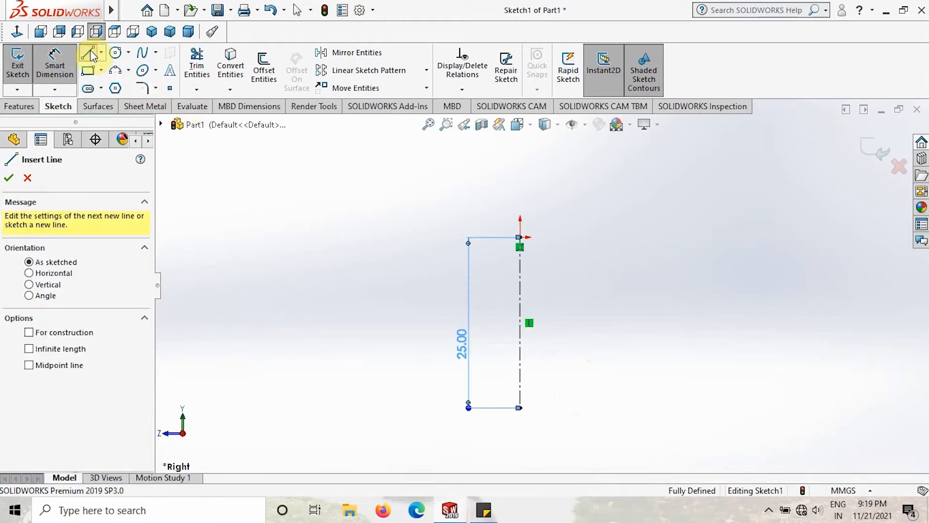
{"action": "left_click", "coordinate": [520, 238]}
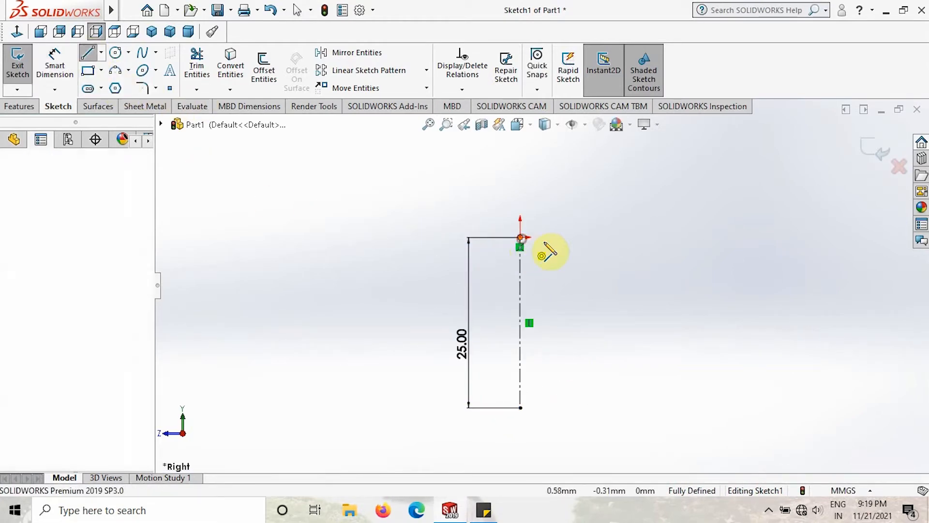
{"action": "left_click", "coordinate": [585, 237]}
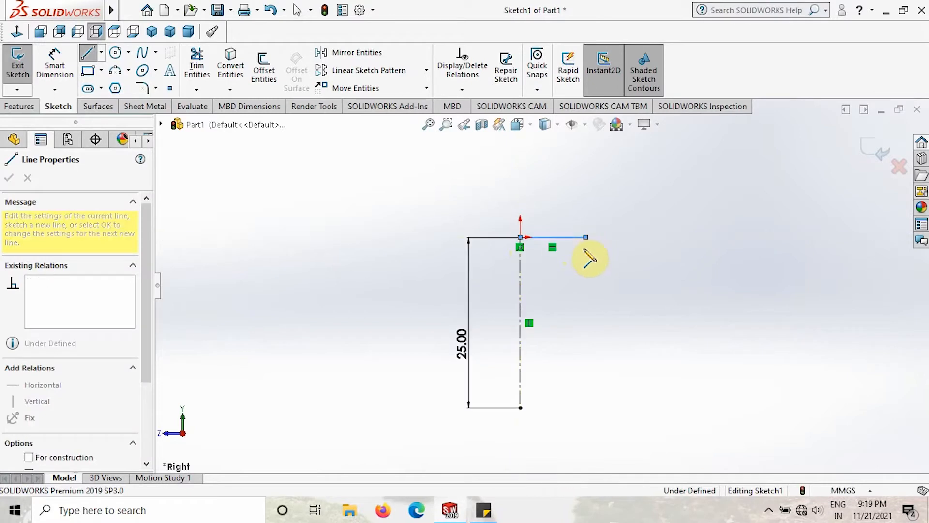
{"action": "left_click", "coordinate": [585, 252]}
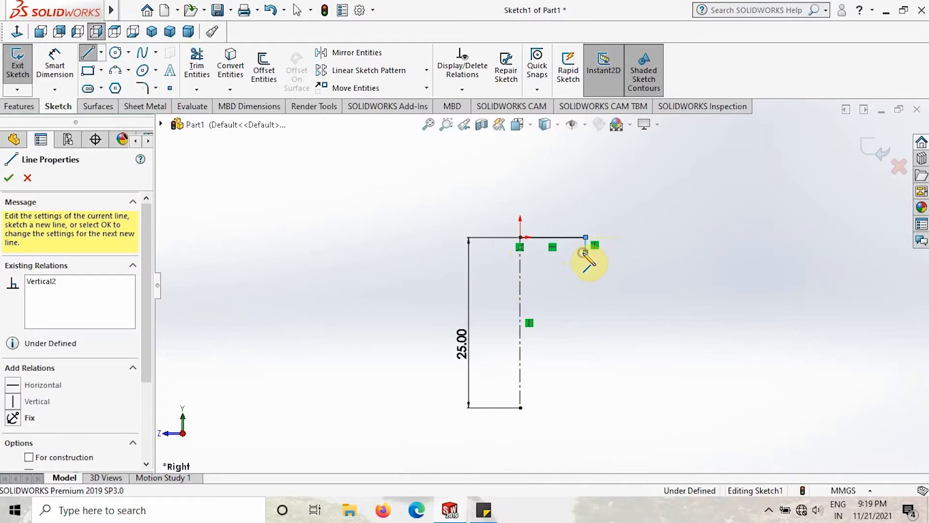
{"action": "left_click", "coordinate": [538, 252]}
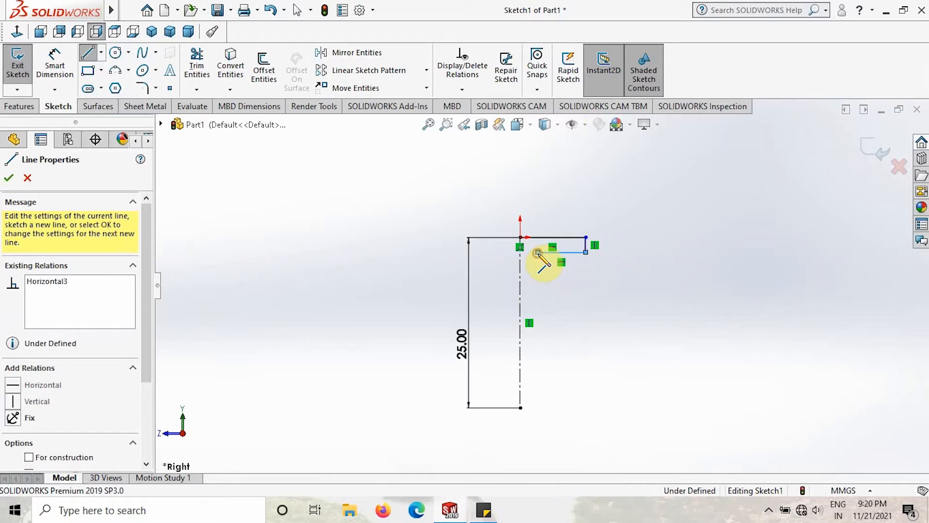
{"action": "left_click", "coordinate": [538, 407]}
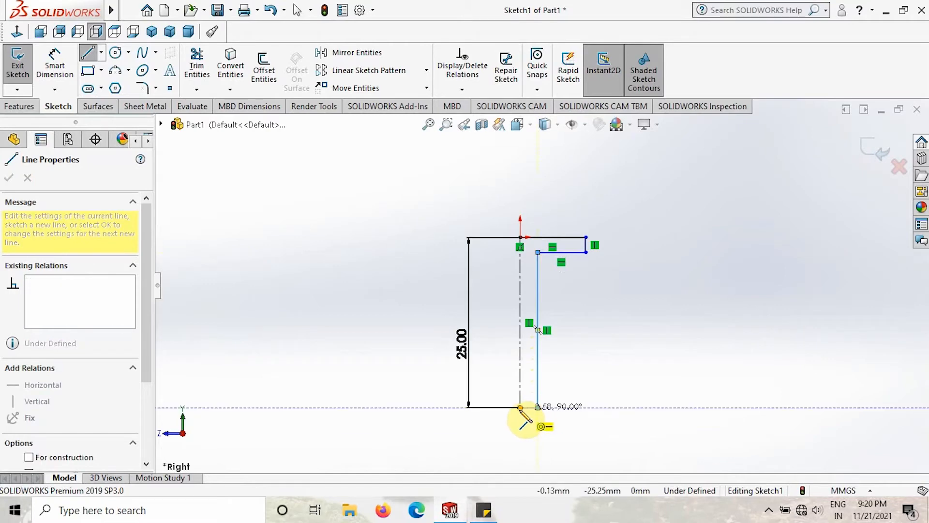
{"action": "left_click", "coordinate": [519, 407]}
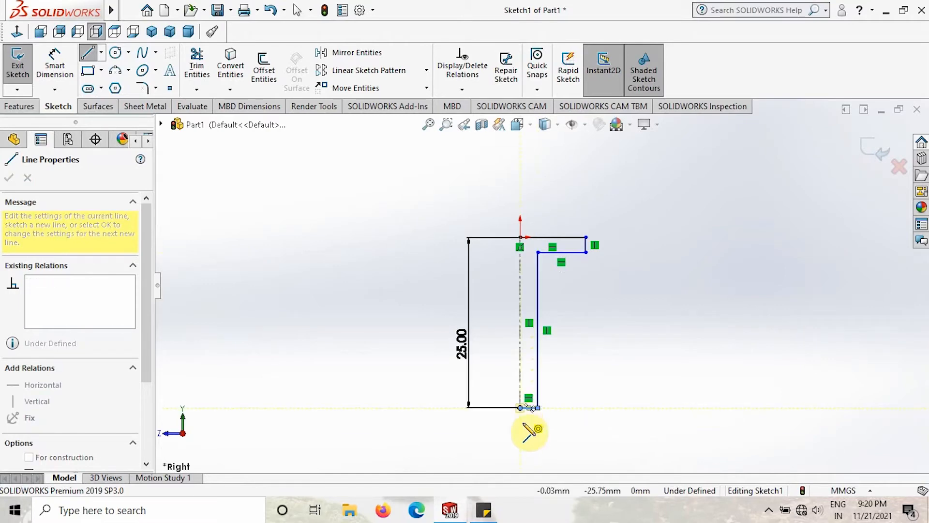
{"action": "left_click", "coordinate": [94, 55]}
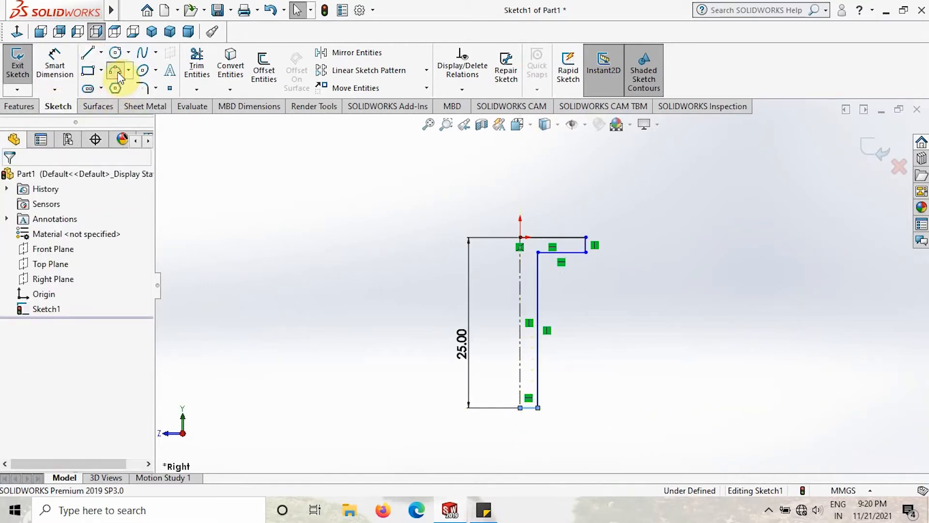
Sketch a 3 Point Arc of about 20.36 mm radius from the centerline's lower end up to the vertical shank line
{"action": "left_click", "coordinate": [117, 73]}
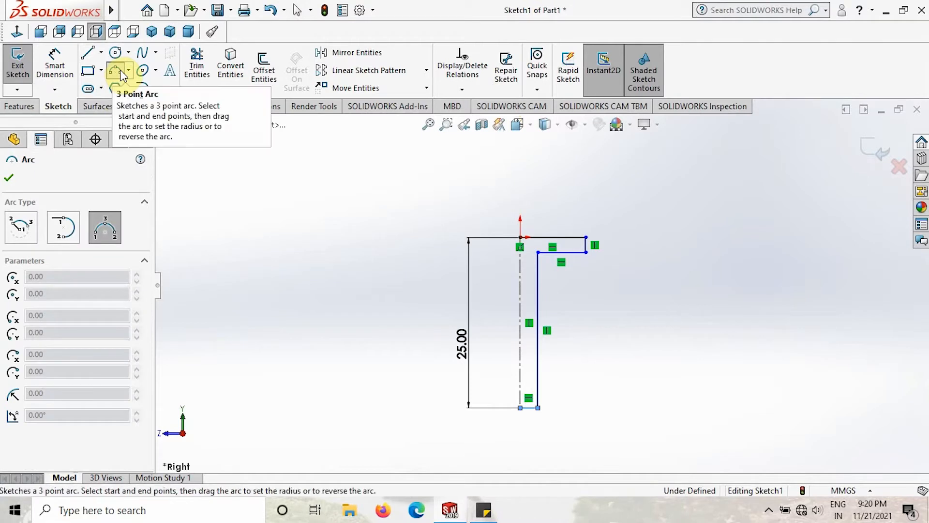
{"action": "left_click", "coordinate": [521, 407]}
{"action": "scroll", "coordinate": [544, 355], "scroll_direction": "down", "scroll_amount": 5}
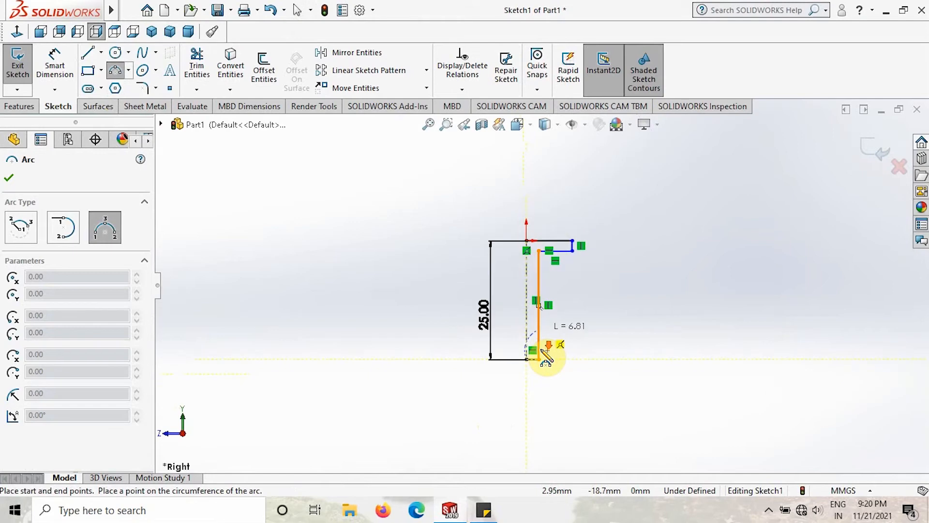
{"action": "left_click", "coordinate": [534, 276]}
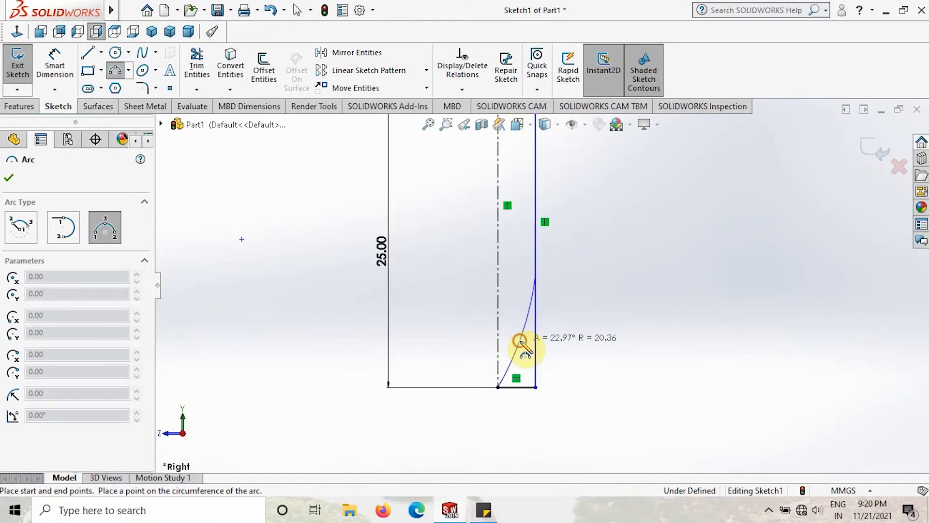
{"action": "left_click", "coordinate": [521, 341]}
{"action": "key", "text": "Escape"}
Make the tip arc tangent to the vertical shank line
{"action": "left_click", "coordinate": [536, 241]}
{"action": "left_click", "coordinate": [628, 329]}
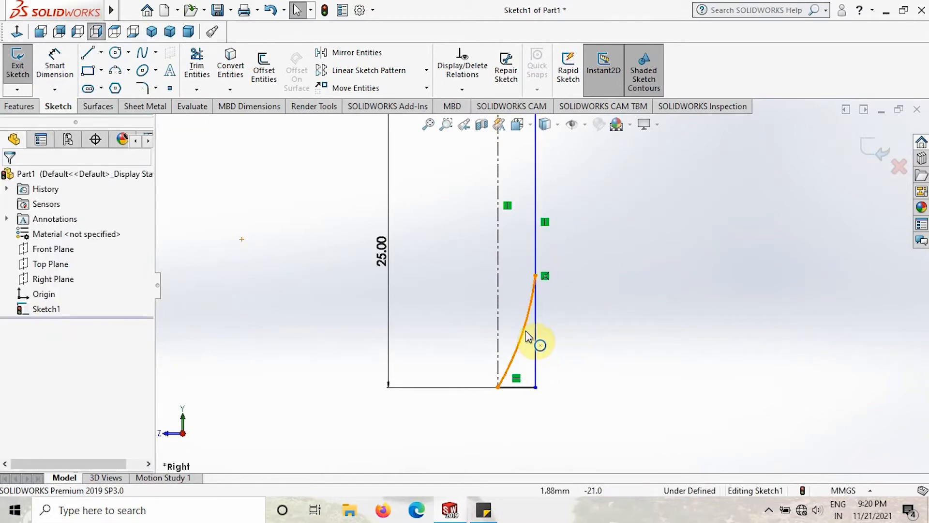
{"action": "left_click", "coordinate": [538, 255]}
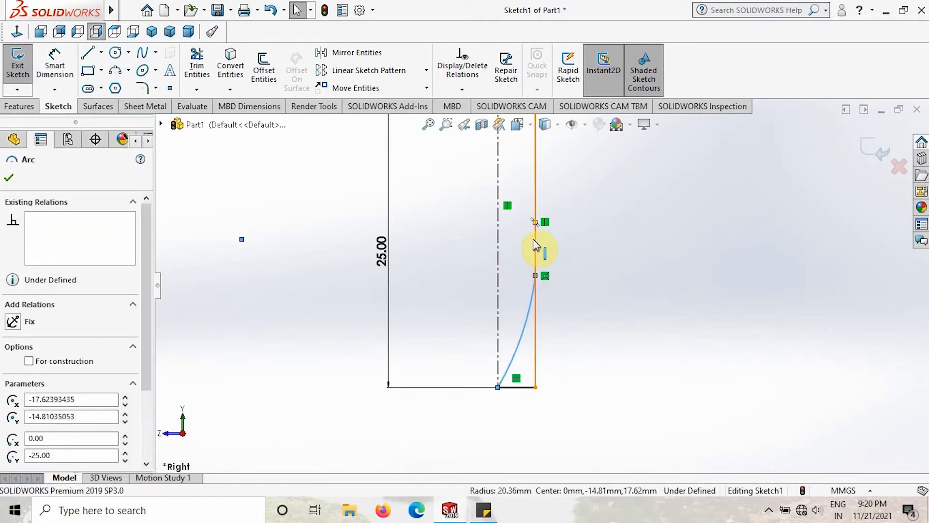
{"action": "left_click", "coordinate": [535, 245], "text": "ctrl"}
{"action": "left_click", "coordinate": [576, 178]}
{"action": "left_click", "coordinate": [570, 307]}
Dimension the vertical distance between the arc's two endpoints and set it to 10 mm
{"action": "left_click", "coordinate": [54, 63]}
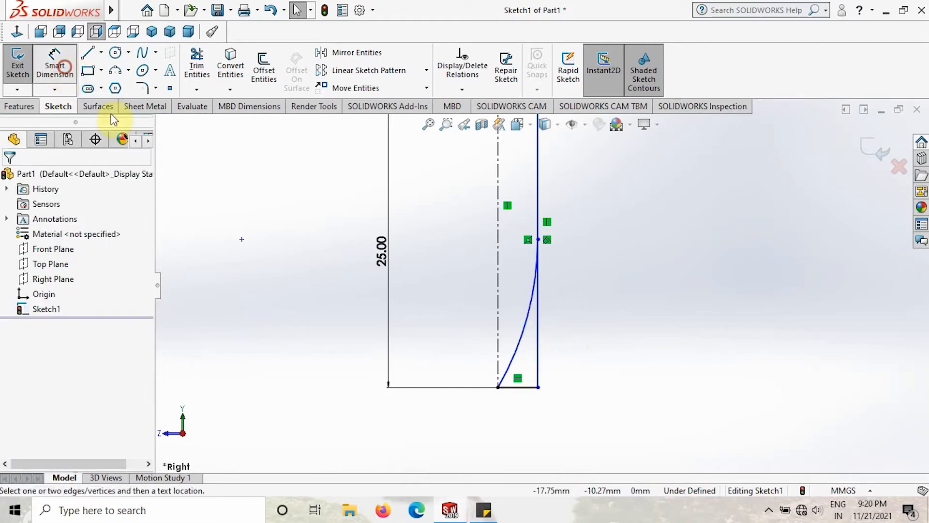
{"action": "left_click", "coordinate": [538, 239]}
{"action": "left_click", "coordinate": [497, 387]}
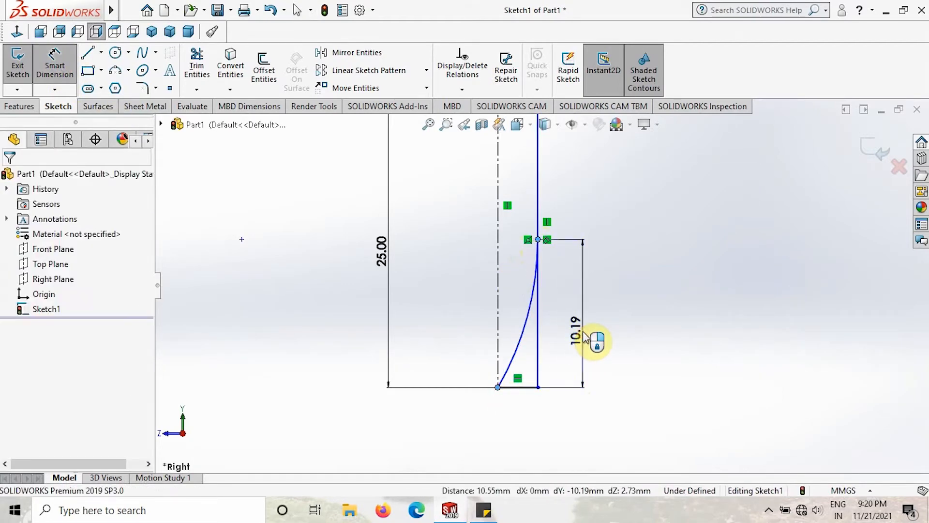
{"action": "left_click", "coordinate": [584, 333]}
{"action": "type", "text": "10"}
{"action": "key", "text": "Return"}
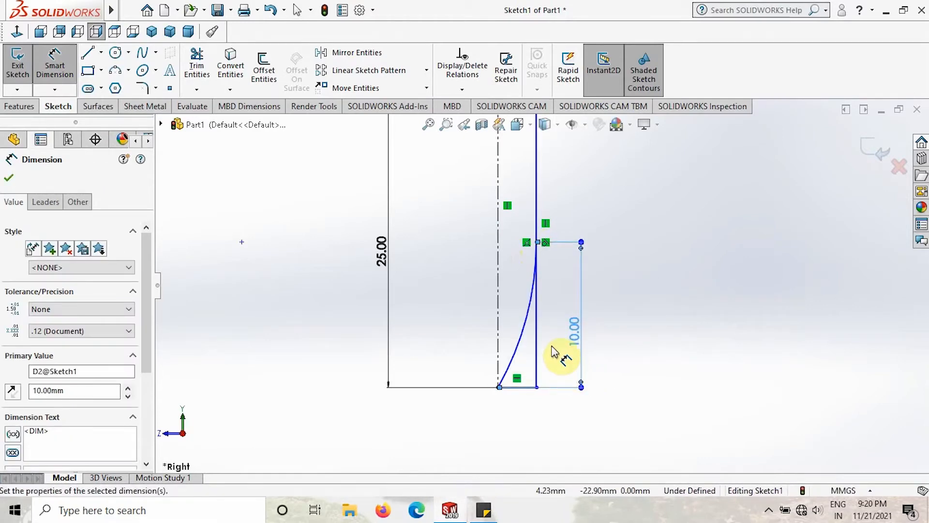
Add a diameter dimension between the centerline and the shank line, setting it to 1.4 mm
{"action": "left_click", "coordinate": [497, 204]}
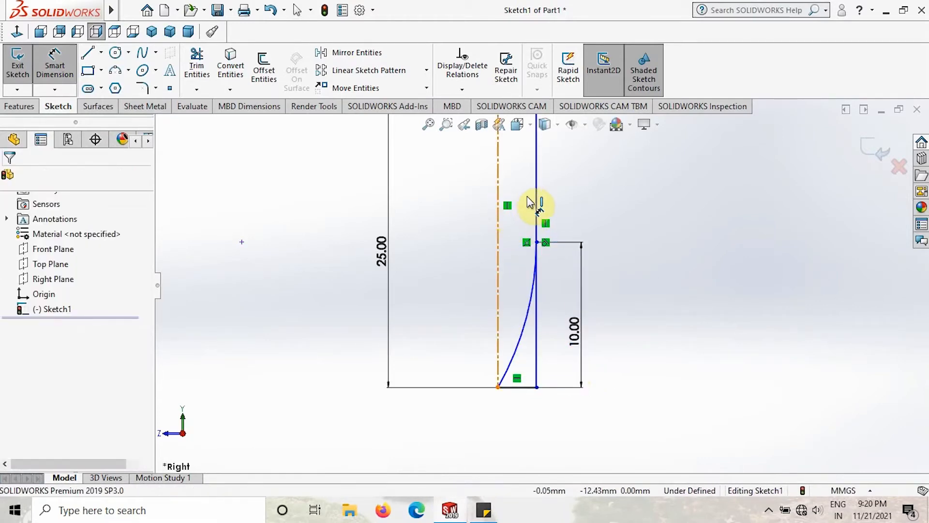
{"action": "left_click", "coordinate": [536, 200]}
{"action": "left_click", "coordinate": [474, 201]}
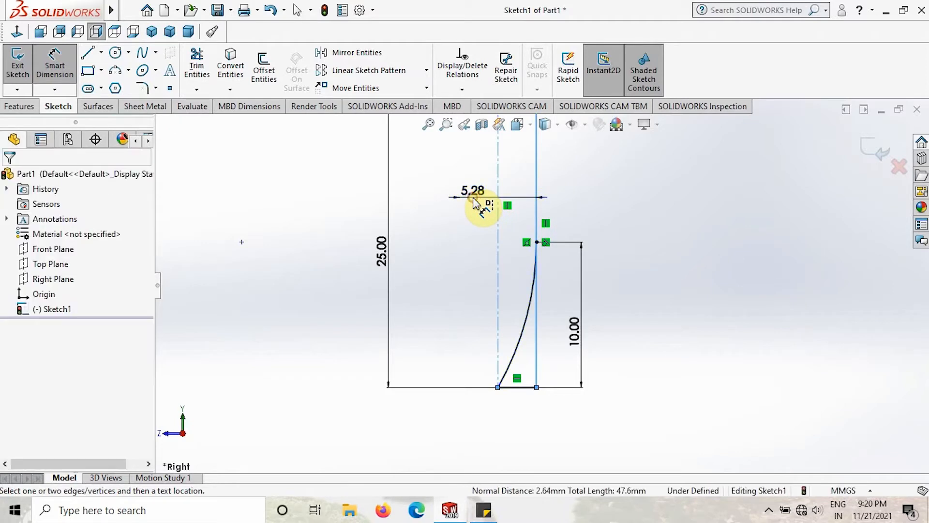
{"action": "type", "text": "1.4"}
{"action": "key", "text": "Return"}
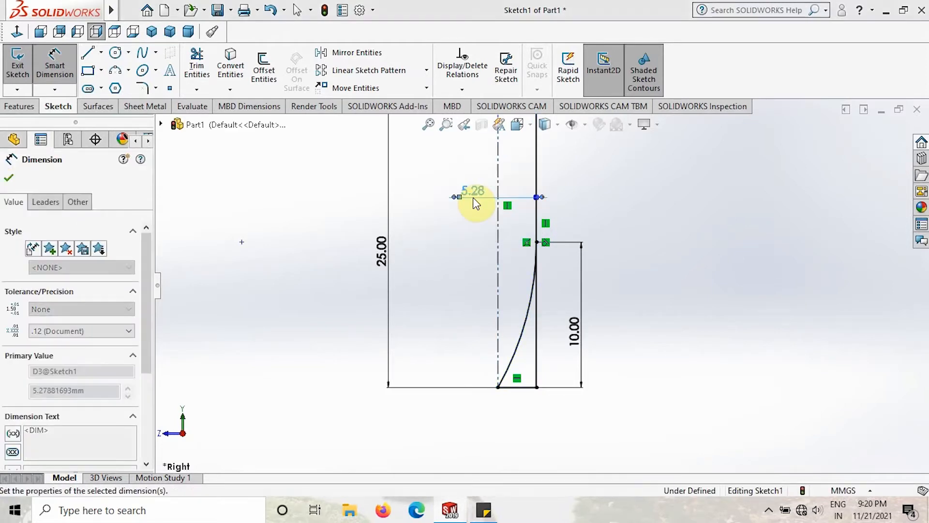
Trim the excess shank and bottom lines outside the arc at the screw tip
{"action": "left_click", "coordinate": [197, 64]}
{"action": "left_click", "coordinate": [509, 360]}
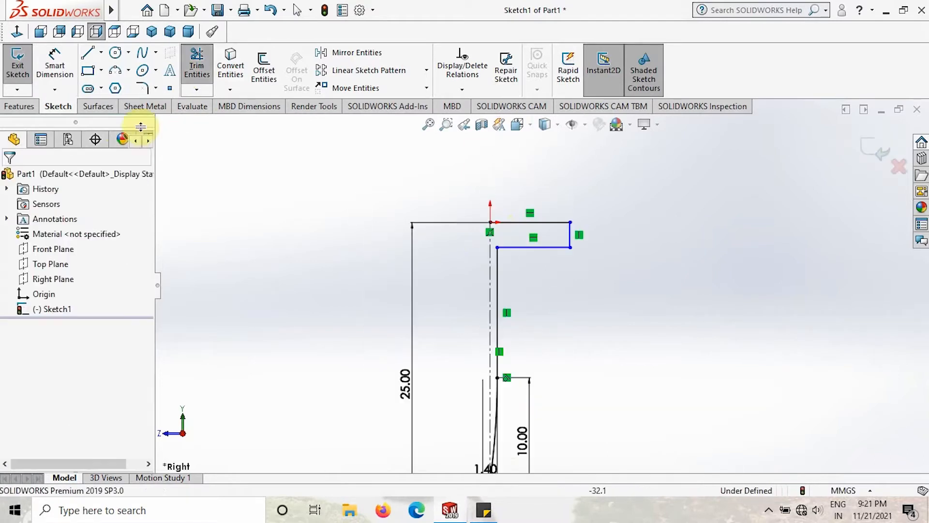
Dimension the top horizontal line of the screw head and set its length to 4.1 mm
{"action": "left_click", "coordinate": [70, 69]}
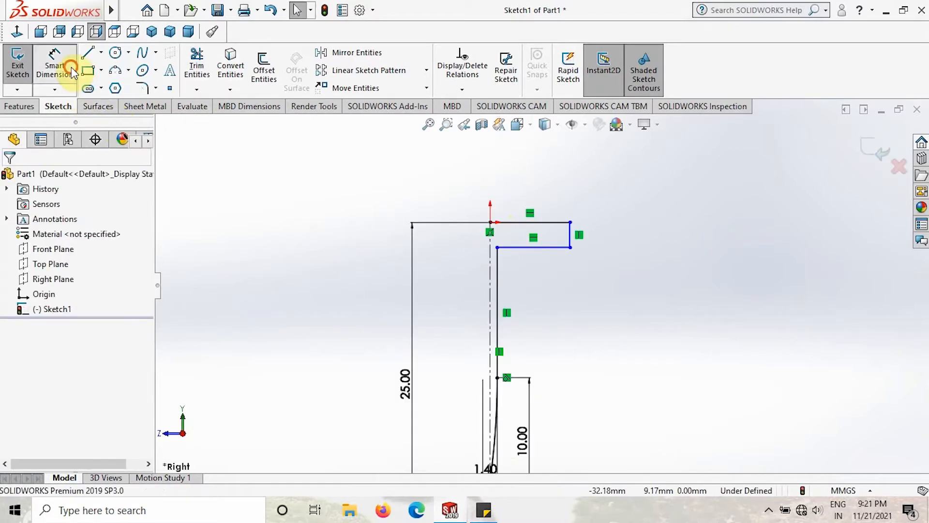
{"action": "left_click", "coordinate": [515, 223]}
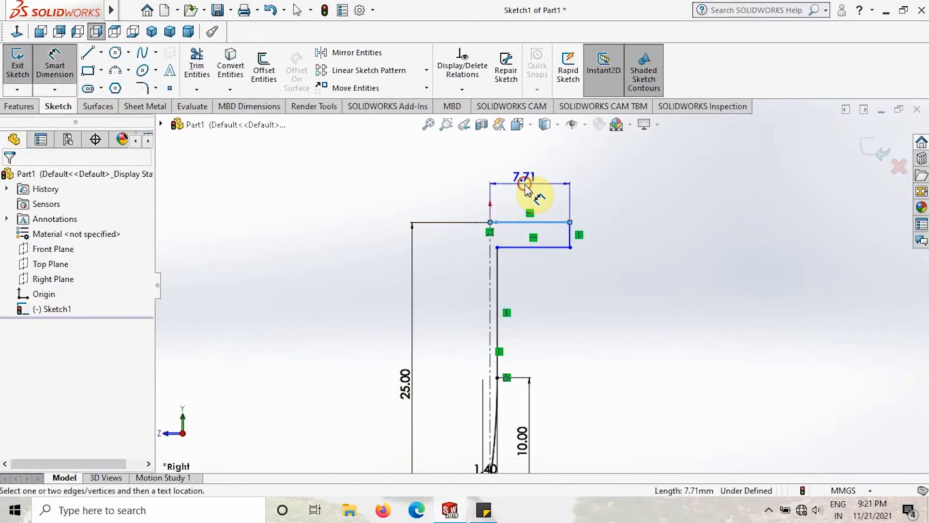
{"action": "left_click", "coordinate": [528, 190]}
{"action": "type", "text": "4.1"}
{"action": "key", "text": "Return"}
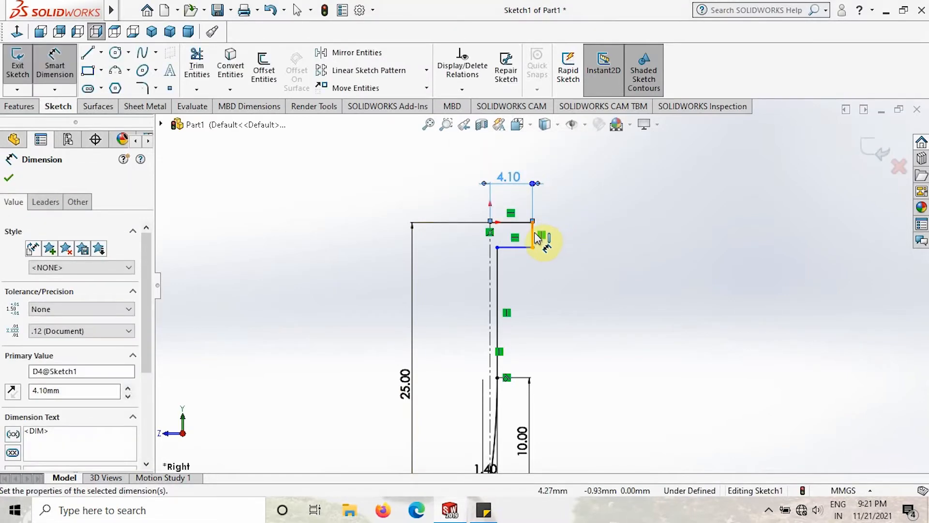
Dimension the short vertical outer edge of the head and set it to 0.5 mm
{"action": "left_click", "coordinate": [559, 234]}
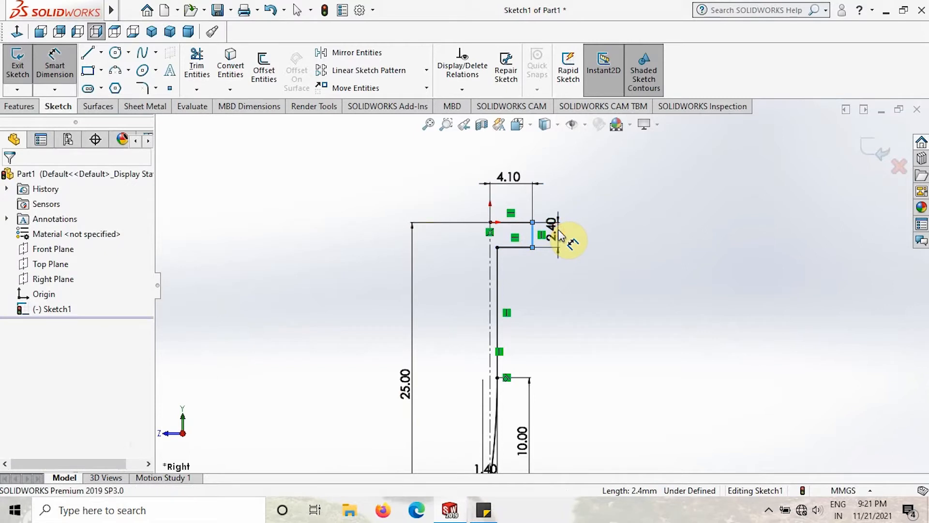
{"action": "left_click", "coordinate": [557, 233]}
{"action": "type", "text": "0.5"}
{"action": "key", "text": "Return"}
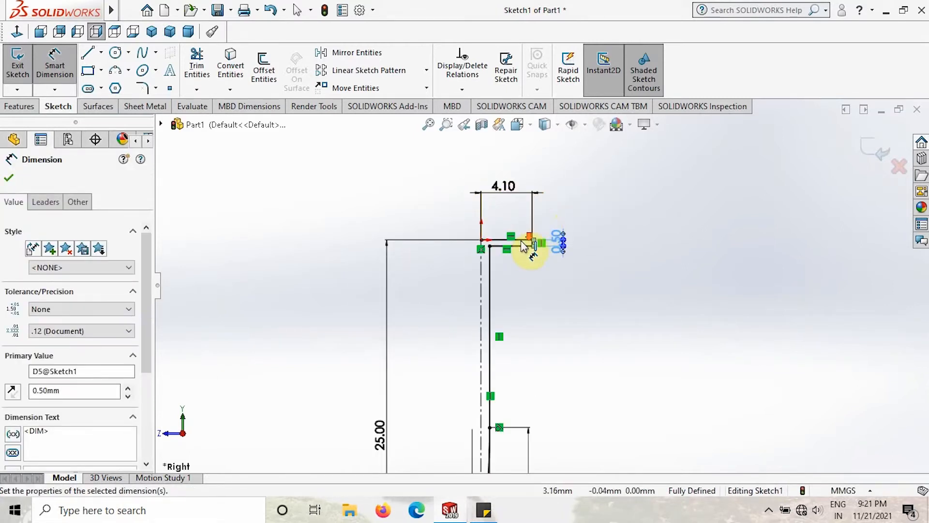
Sketch a three-point arc from the lower outer corner of the head to the vertical shank line, curving inward under the head
{"action": "scroll", "coordinate": [524, 246], "scroll_direction": "down", "scroll_amount": 4}
{"action": "left_click", "coordinate": [114, 72]}
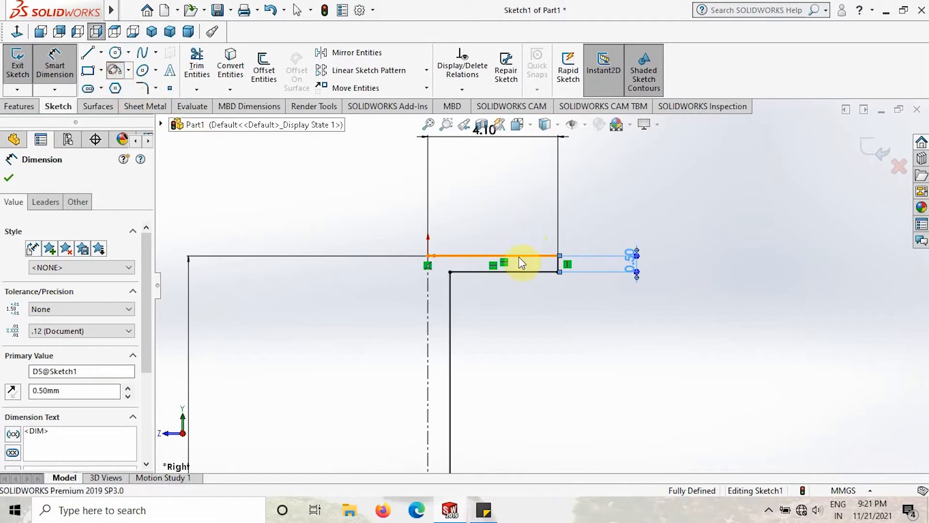
{"action": "left_click", "coordinate": [559, 272]}
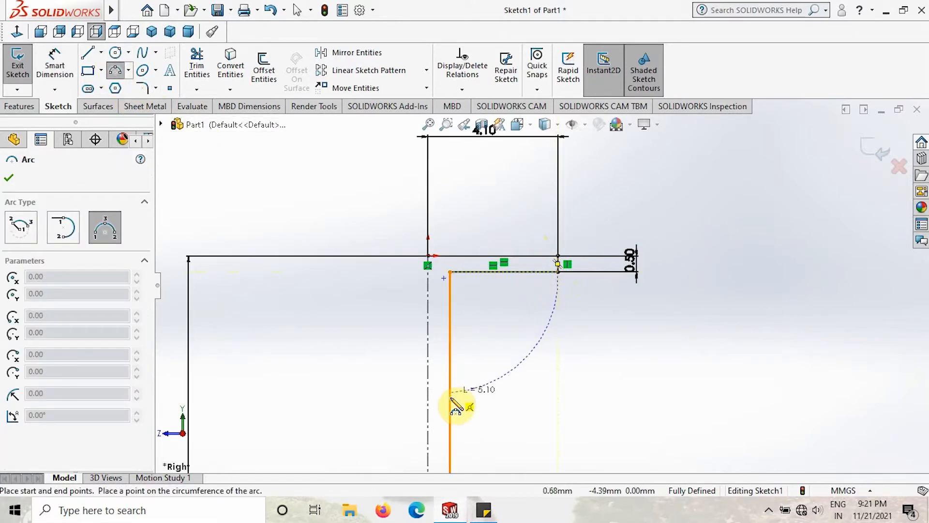
{"action": "left_click", "coordinate": [451, 400]}
{"action": "left_click", "coordinate": [490, 313]}
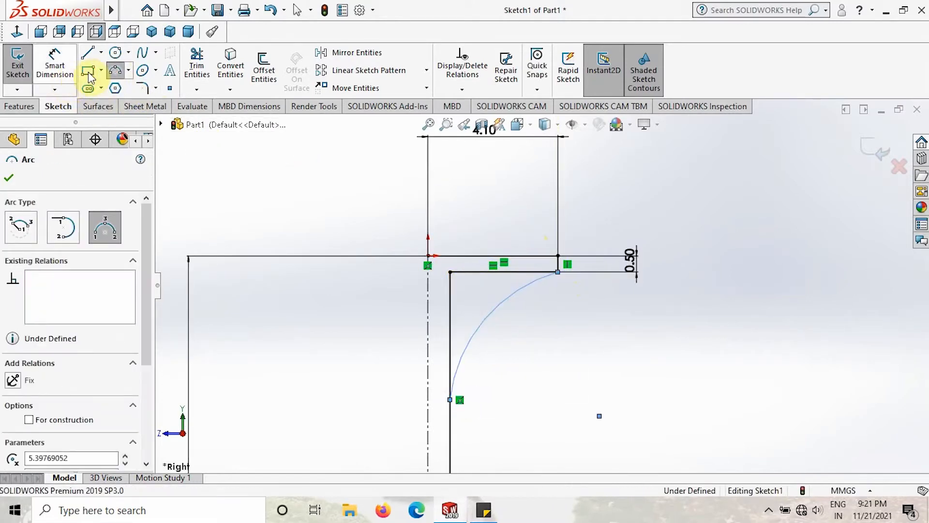
{"action": "left_click", "coordinate": [115, 71]}
{"action": "left_click", "coordinate": [455, 345], "text": "ctrl"}
{"action": "left_click", "coordinate": [556, 366]}
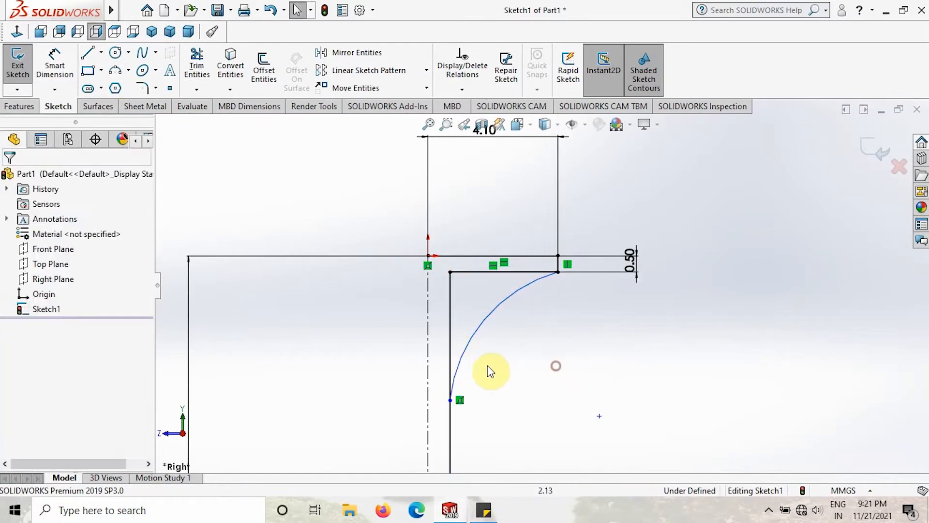
Make the under-head arc tangent to the shank line and trim the leftover corner lines between the arc and the centerline
{"action": "left_click", "coordinate": [473, 340]}
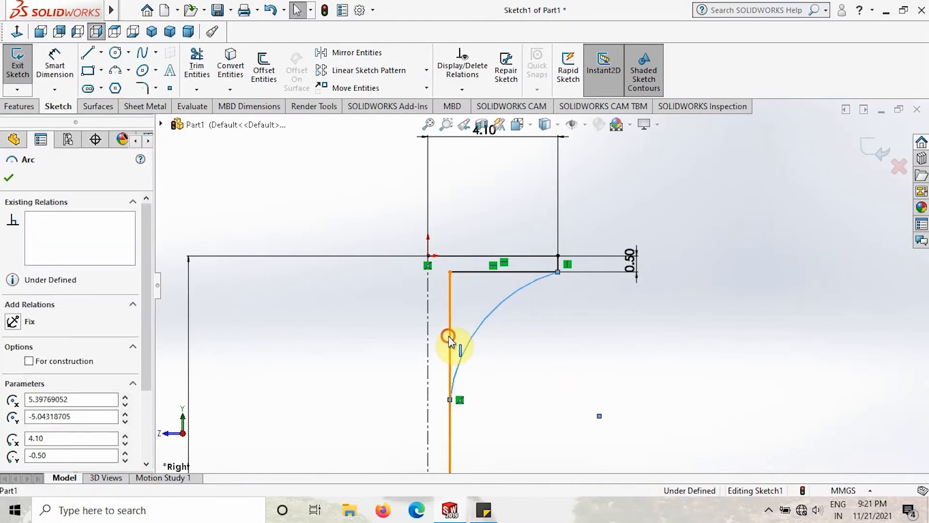
{"action": "left_click", "coordinate": [451, 341], "text": "ctrl"}
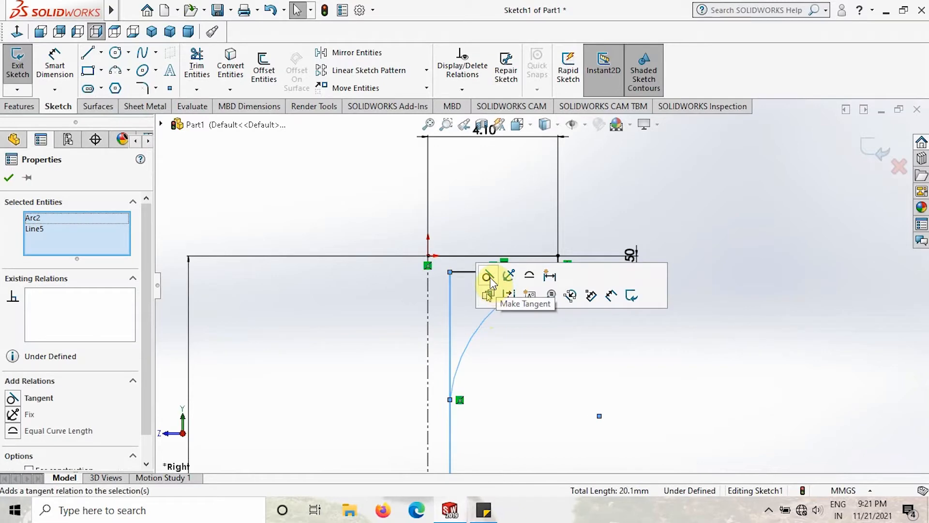
{"action": "left_click", "coordinate": [487, 275]}
{"action": "left_click", "coordinate": [481, 349]}
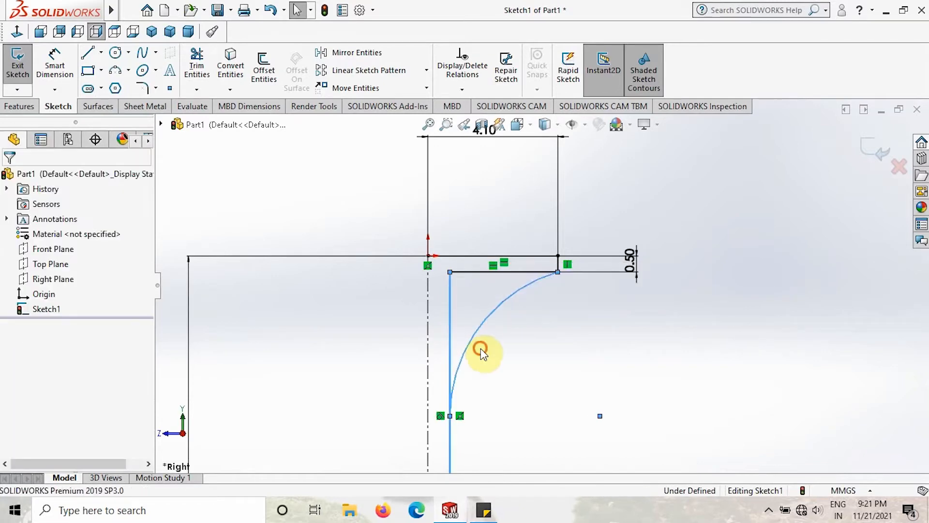
{"action": "left_click", "coordinate": [196, 73]}
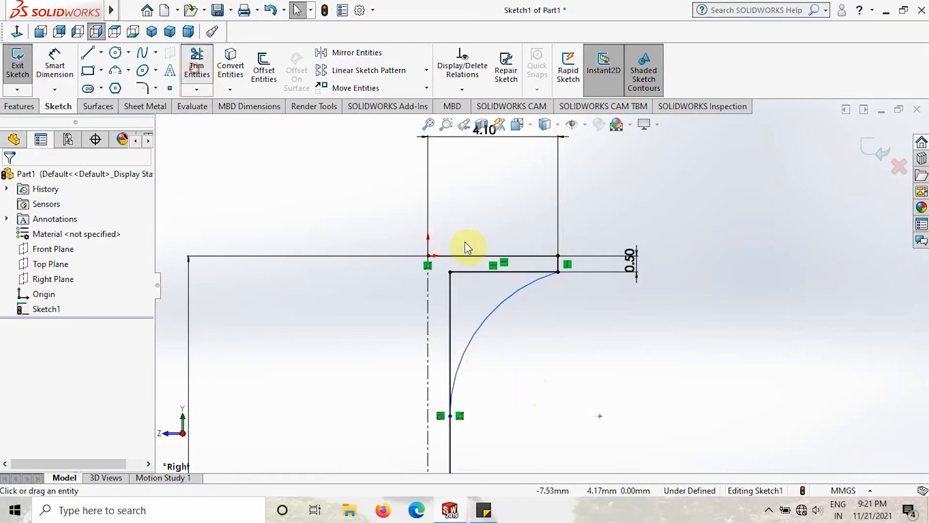
{"action": "left_click", "coordinate": [479, 271]}
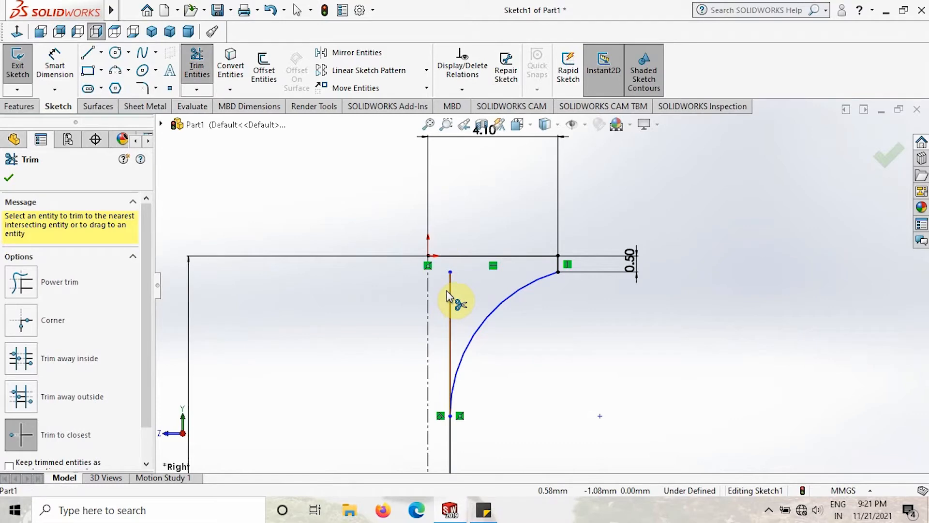
Add a radius dimension to the under-head arc and set it to 3.5 mm
{"action": "left_click", "coordinate": [53, 77]}
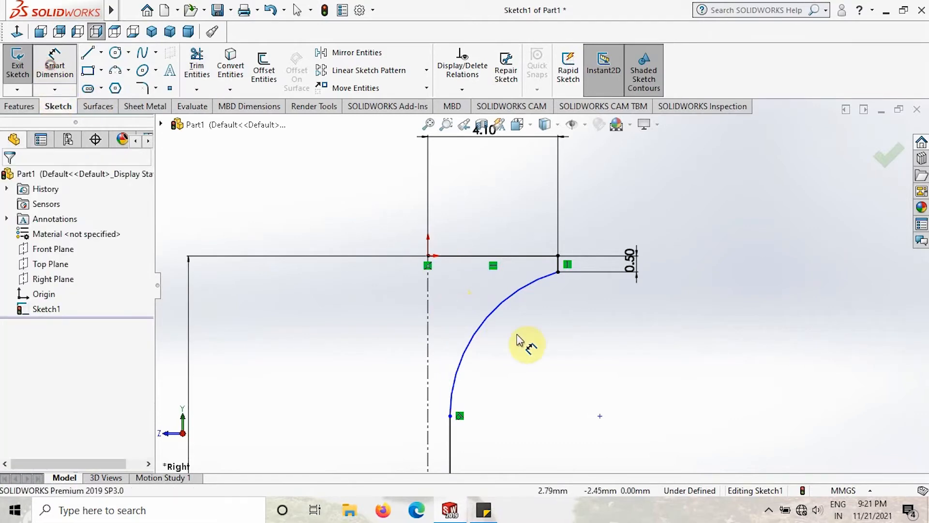
{"action": "left_click", "coordinate": [484, 313]}
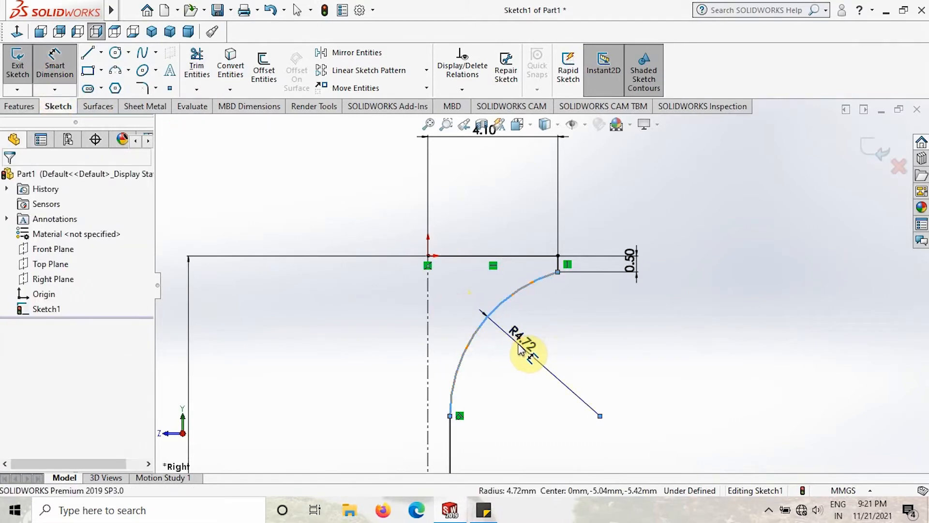
{"action": "left_click", "coordinate": [520, 347]}
{"action": "type", "text": "3.5"}
{"action": "key", "text": "Return"}
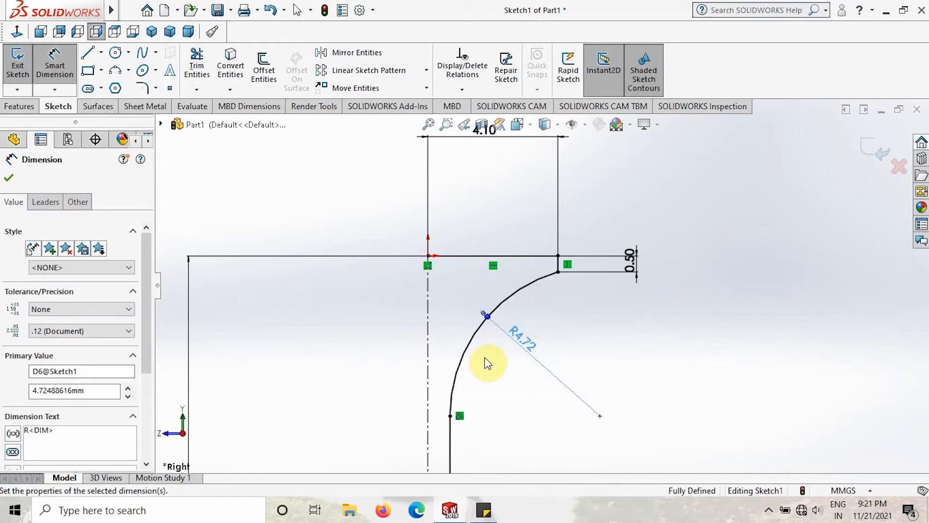
Close the half-profile with a solid vertical line along the centerline from the origin to the screw tip
{"action": "scroll", "coordinate": [492, 362], "scroll_direction": "up", "scroll_amount": 6}
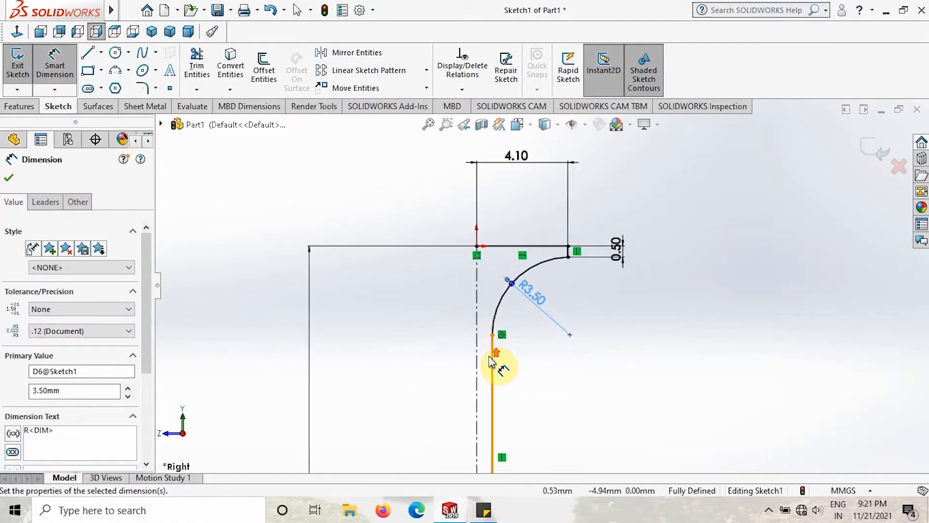
{"action": "scroll", "coordinate": [587, 385], "scroll_direction": "up", "scroll_amount": 1}
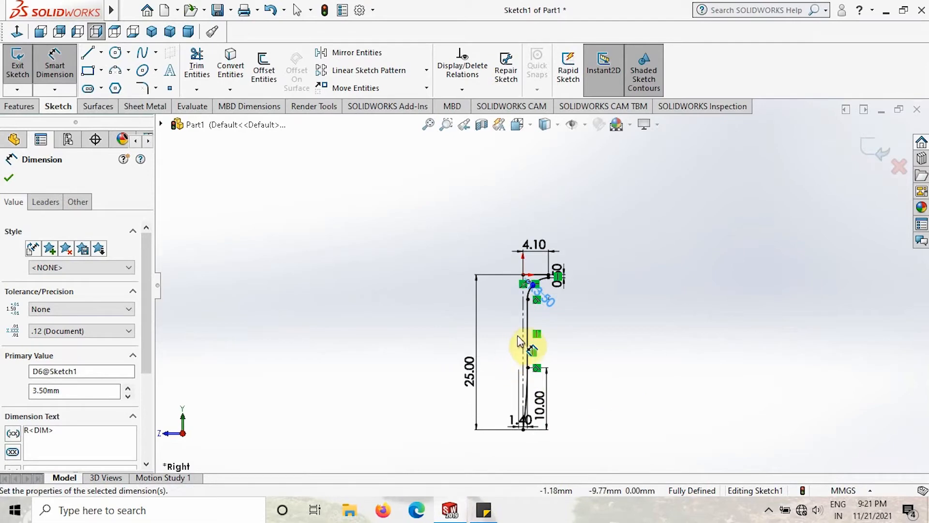
{"action": "left_click", "coordinate": [88, 53]}
{"action": "left_click", "coordinate": [523, 274]}
{"action": "left_click", "coordinate": [524, 431]}
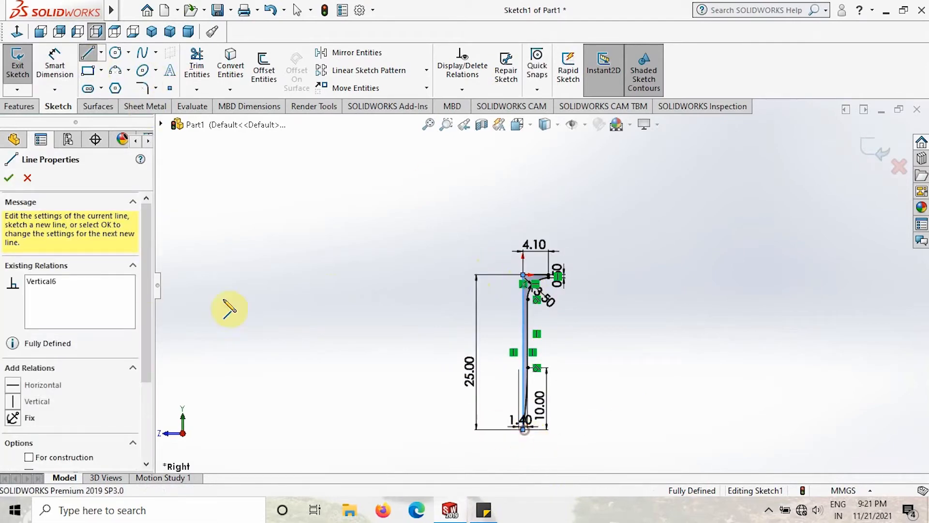
{"action": "left_click", "coordinate": [10, 178]}
{"action": "left_click", "coordinate": [11, 177]}
{"action": "left_click", "coordinate": [321, 275]}
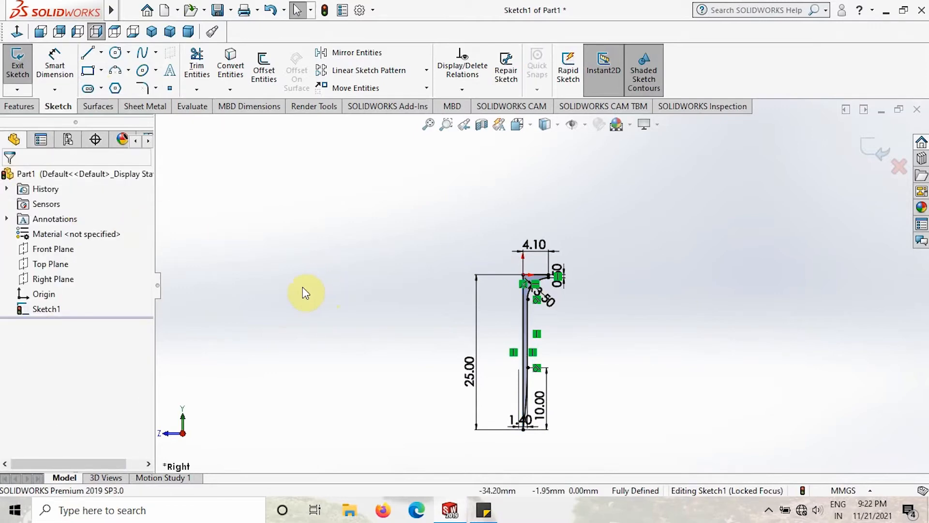
Revolve the closed profile 360 degrees around the vertical centerline to form the screw body
{"action": "left_click", "coordinate": [18, 107]}
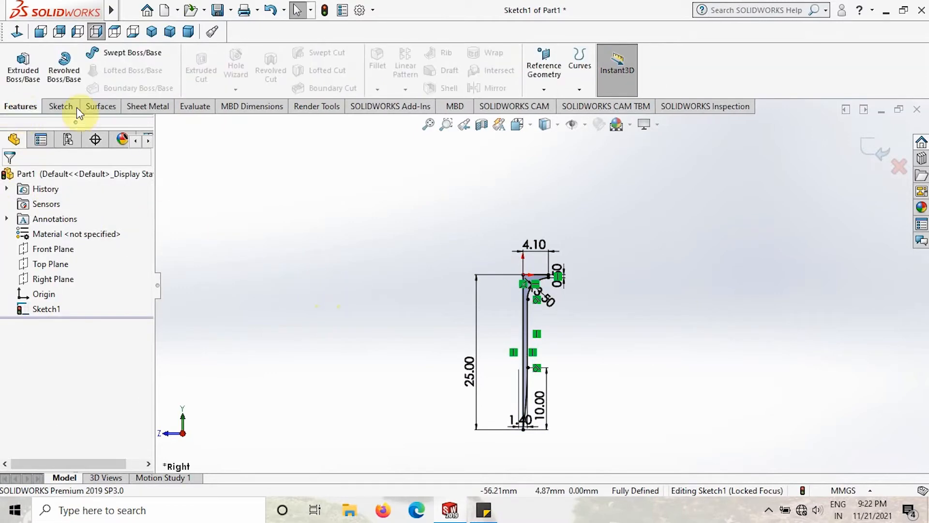
{"action": "left_click", "coordinate": [63, 71]}
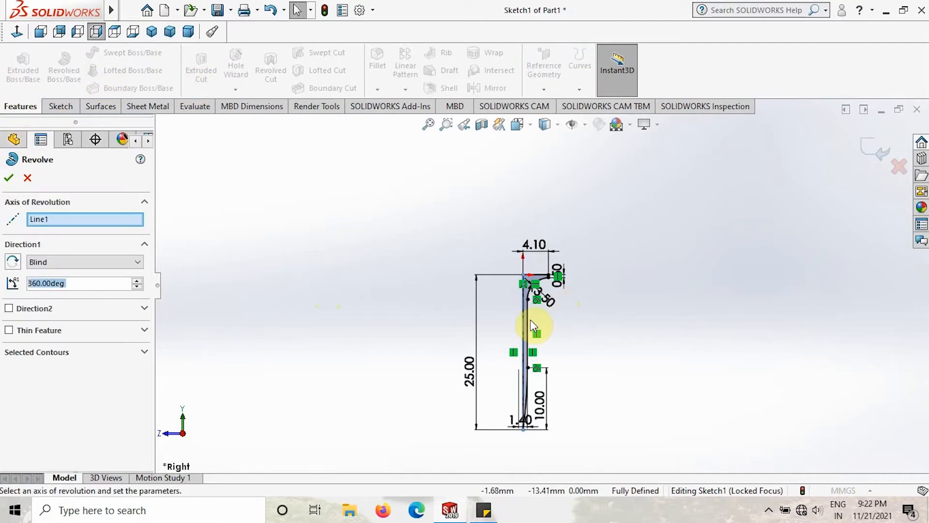
{"action": "left_click", "coordinate": [672, 299]}
{"action": "middle_click_drag", "start_coordinate": [674, 303], "coordinate": [598, 277]}
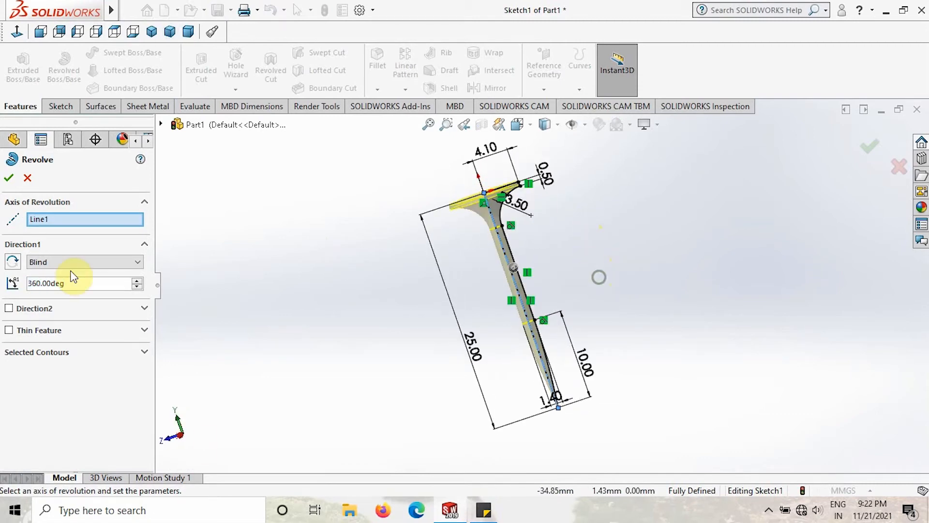
{"action": "left_click", "coordinate": [9, 178]}
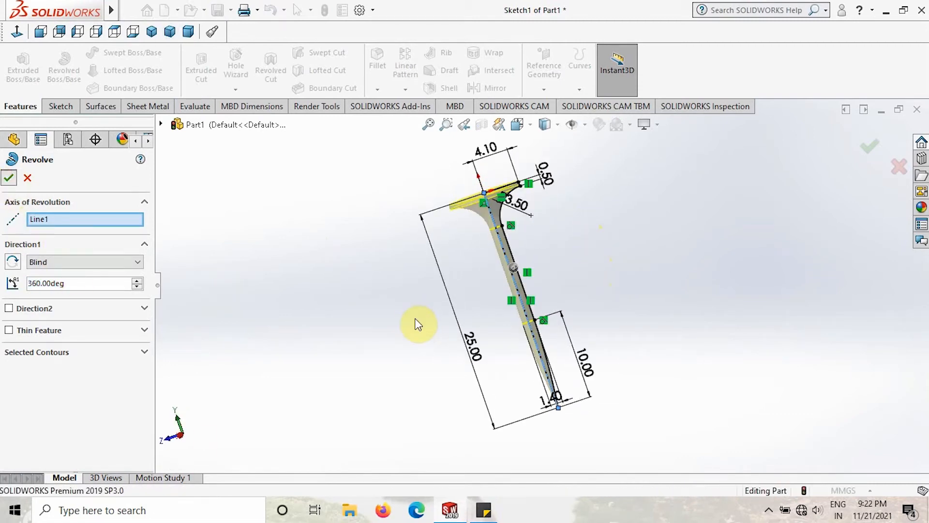
{"action": "left_click", "coordinate": [600, 262]}
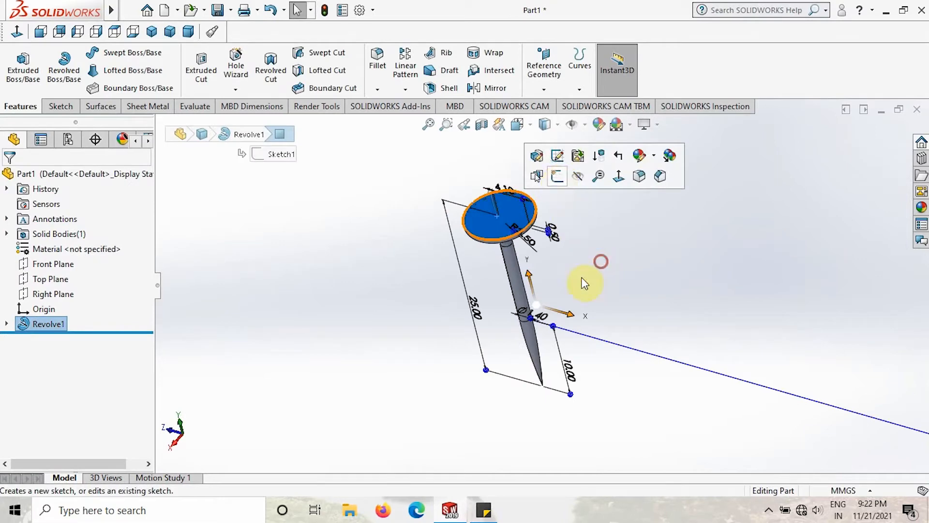
Start a sketch on the head's flat top face and draw a center rectangle about 4.3 by 1.3 mm at the origin
{"action": "left_click", "coordinate": [492, 214]}
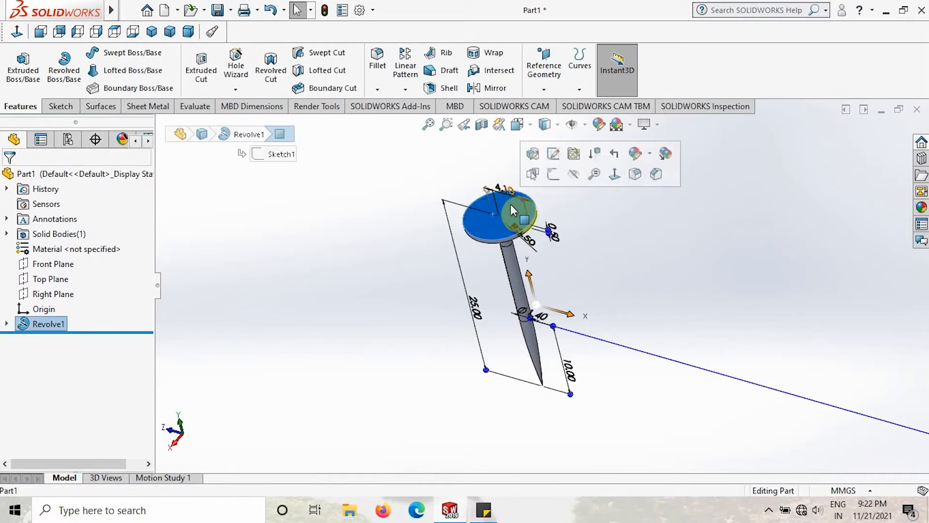
{"action": "left_click", "coordinate": [555, 177]}
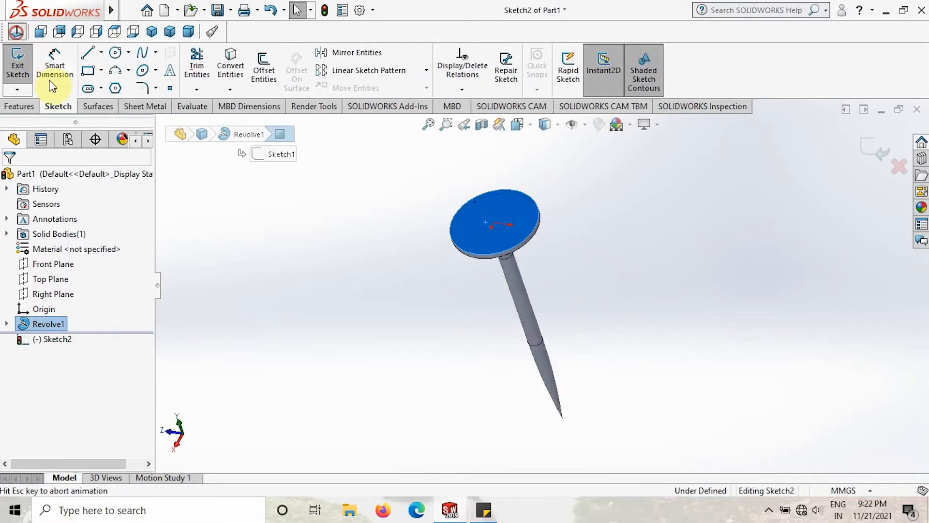
{"action": "left_click", "coordinate": [369, 247]}
{"action": "left_click", "coordinate": [102, 71]}
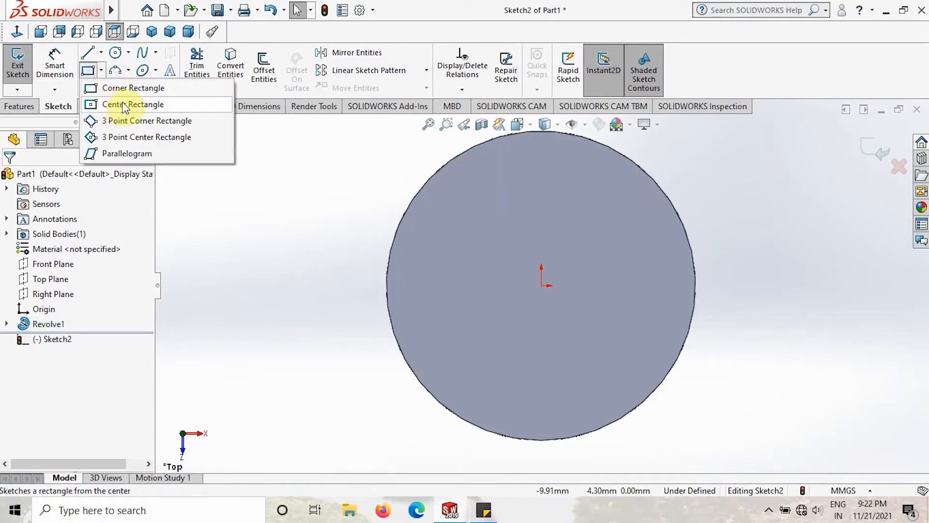
{"action": "left_click", "coordinate": [125, 104]}
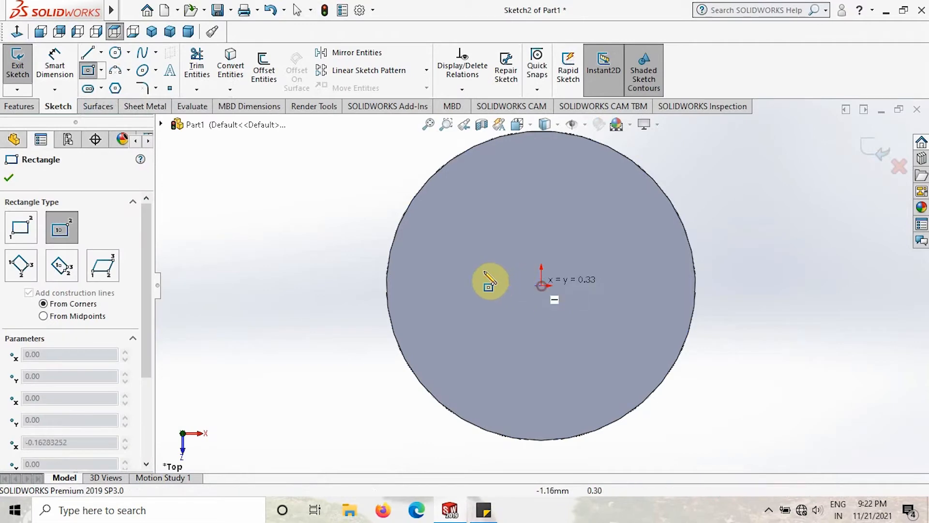
{"action": "left_click", "coordinate": [460, 261]}
Dimension the rectangle's long edge and set its length to 4 mm
{"action": "left_click", "coordinate": [59, 67]}
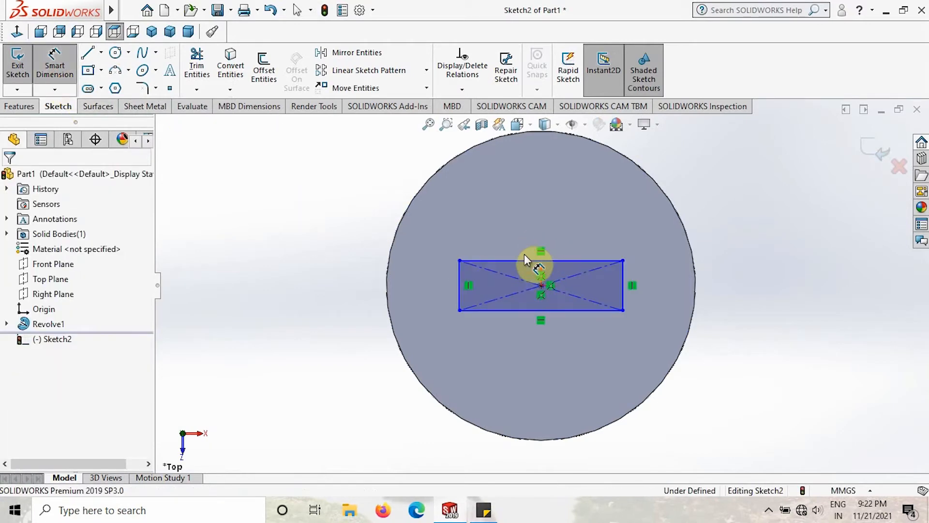
{"action": "left_click", "coordinate": [523, 260]}
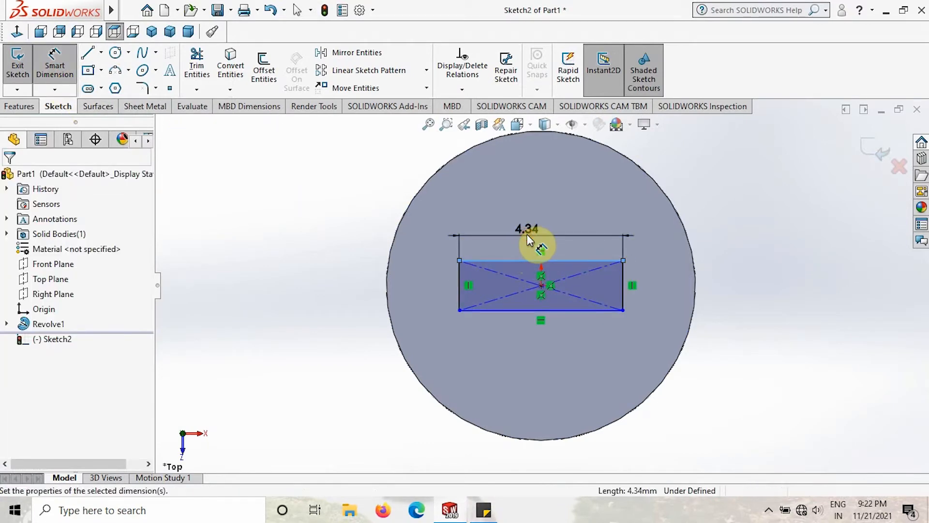
{"action": "left_click", "coordinate": [527, 234]}
{"action": "type", "text": "4"}
{"action": "key", "text": "Return"}
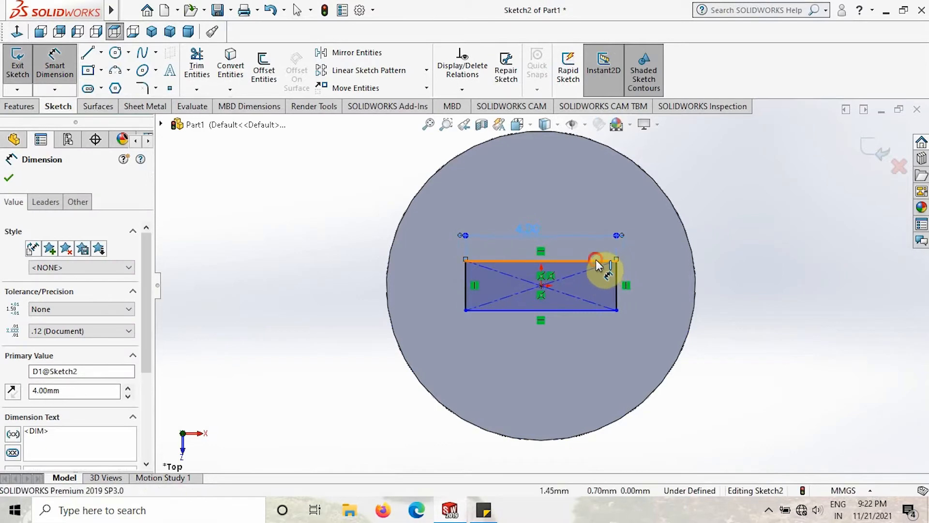
Dimension the rectangle's width between its two long edges
{"action": "left_click", "coordinate": [596, 261]}
{"action": "left_click", "coordinate": [588, 311]}
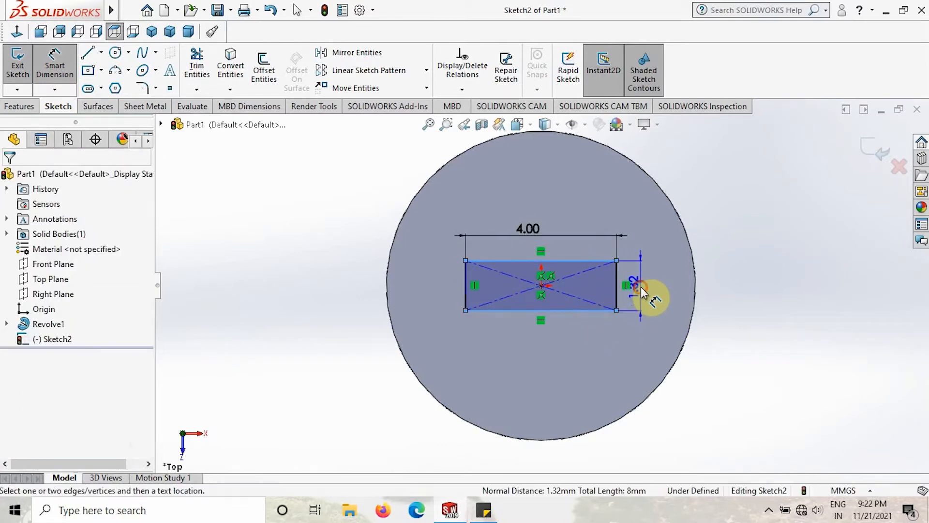
{"action": "left_click", "coordinate": [642, 291]}
{"action": "key", "text": "Return"}
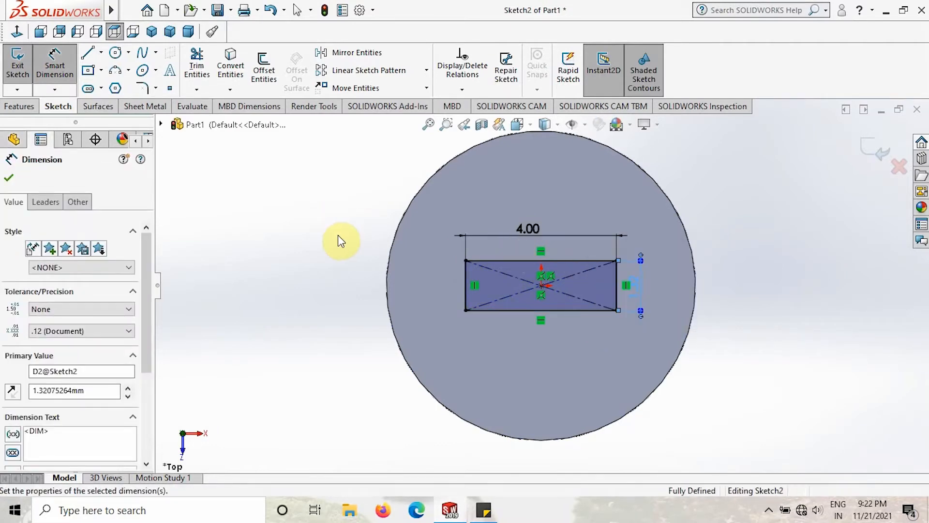
Set the rectangle's width to 1 mm and start an extruded cut from the sketch
{"action": "left_click", "coordinate": [8, 177]}
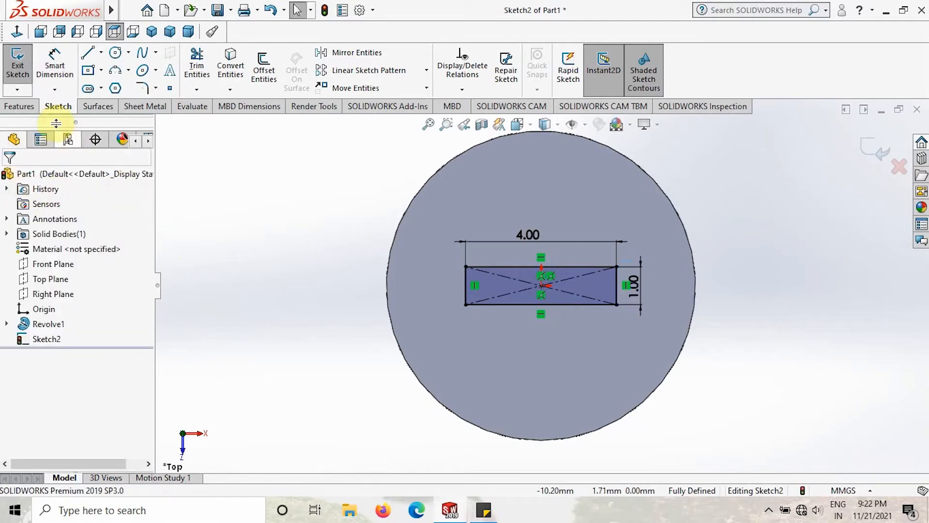
{"action": "left_click", "coordinate": [19, 106]}
{"action": "left_click", "coordinate": [201, 70]}
{"action": "left_click", "coordinate": [30, 179]}
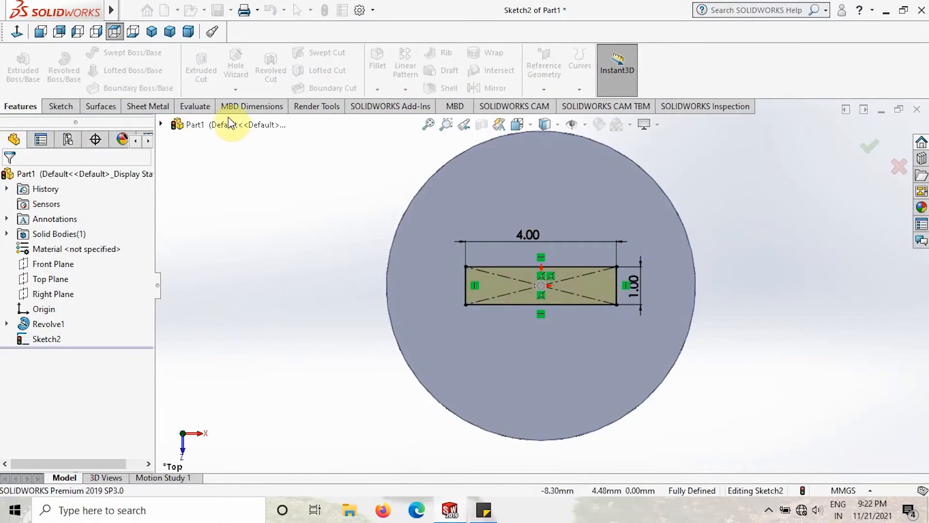
{"action": "left_click", "coordinate": [203, 68]}
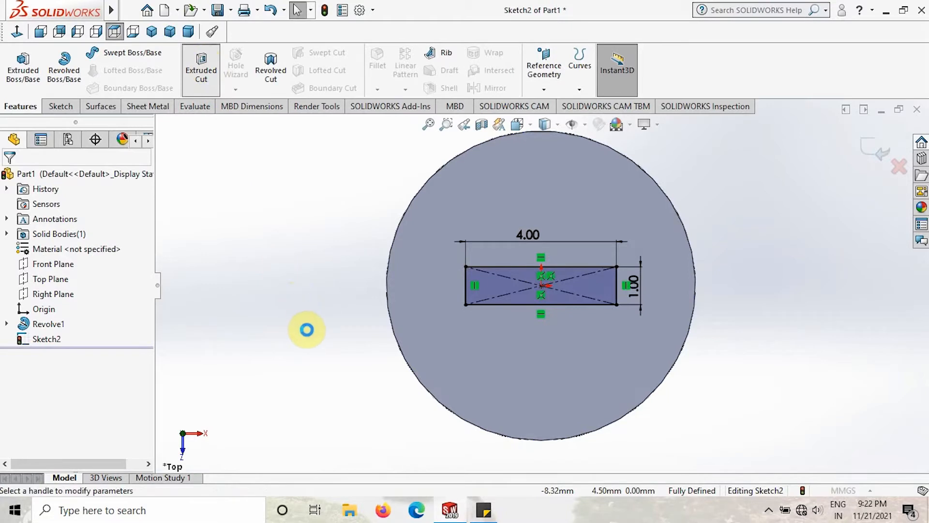
Set the slot cut to a blind depth of 1.5 mm
{"action": "scroll", "coordinate": [307, 329], "scroll_direction": "up", "scroll_amount": 3}
{"action": "middle_click_drag", "start_coordinate": [423, 361], "coordinate": [413, 224]}
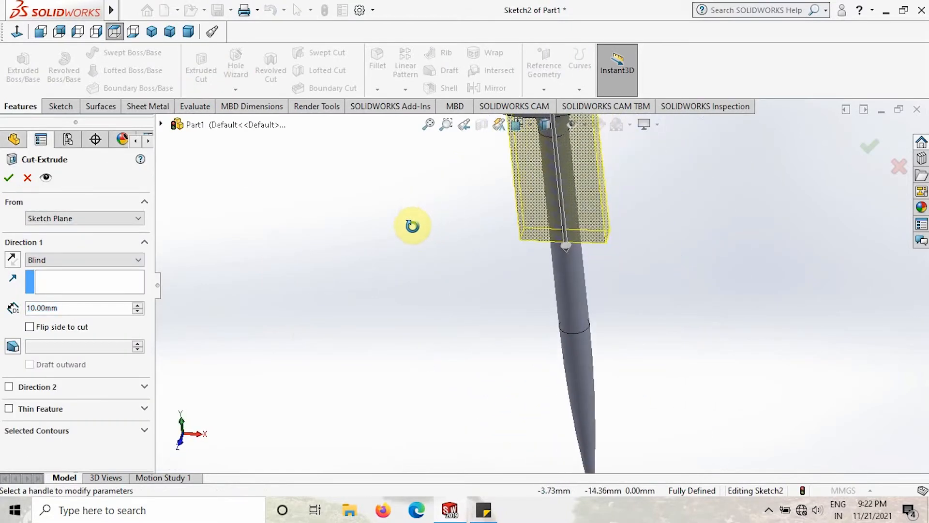
{"action": "double_click", "coordinate": [77, 308]}
{"action": "type", "text": "1.5"}
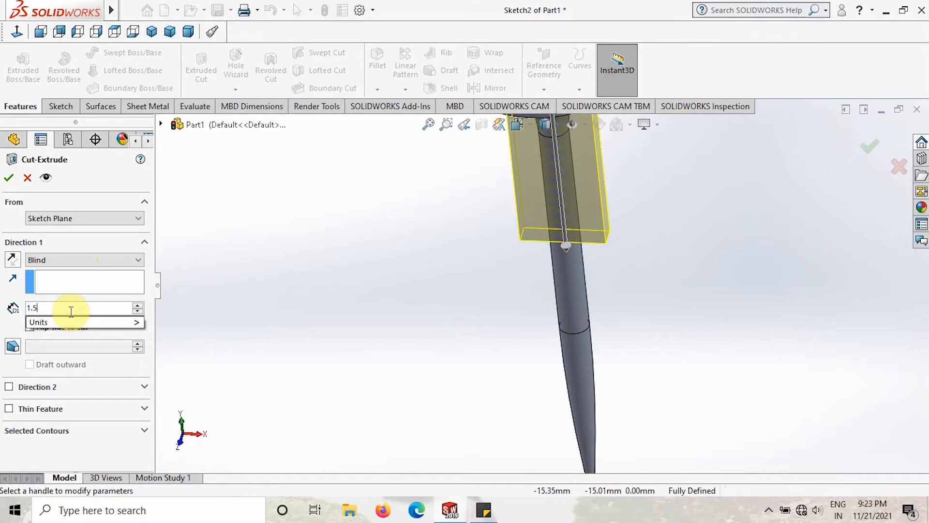
{"action": "key", "text": "Return"}
Add a 15-degree inward draft to the slot cut and finish the feature
{"action": "left_click", "coordinate": [14, 347]}
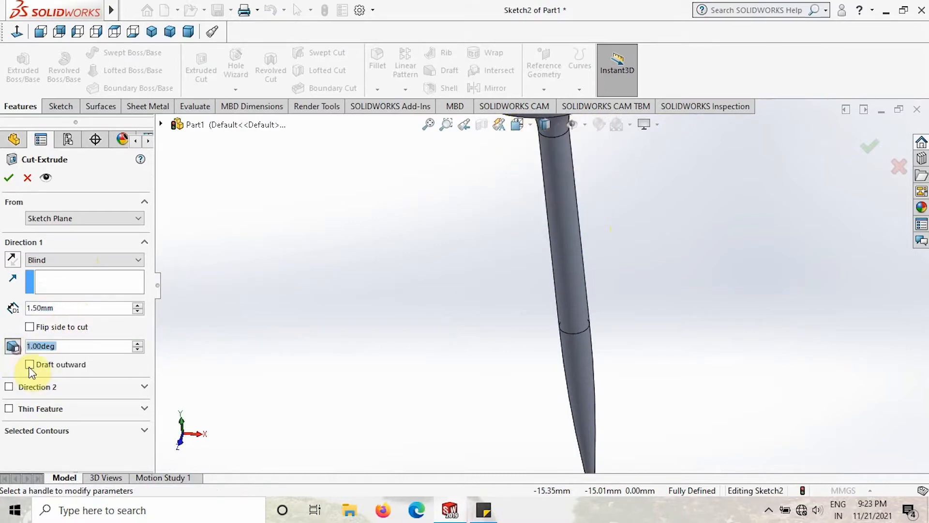
{"action": "left_click_drag", "start_coordinate": [68, 346], "coordinate": [28, 346]}
{"action": "type", "text": "15"}
{"action": "key", "text": "Return"}
{"action": "scroll", "coordinate": [388, 315], "scroll_direction": "up", "scroll_amount": 3}
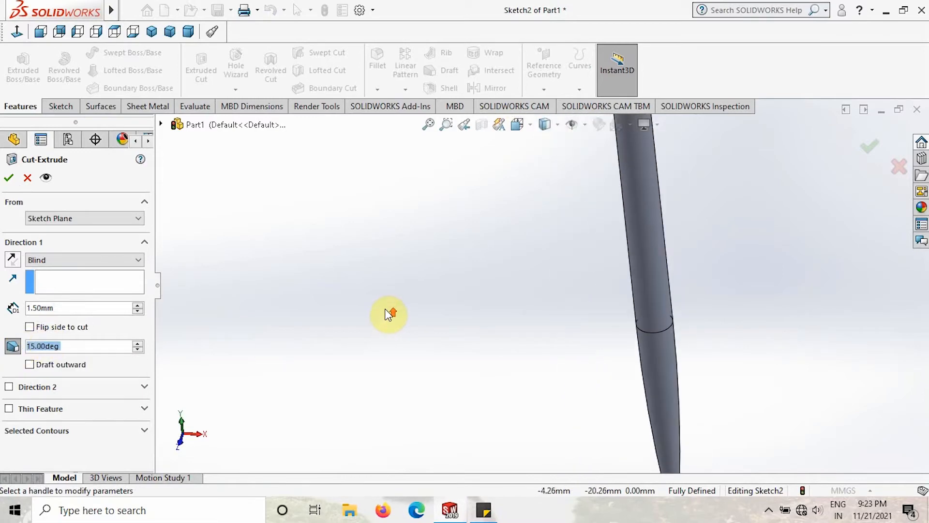
{"action": "middle_click_drag", "start_coordinate": [643, 195], "coordinate": [579, 167]}
{"action": "scroll", "coordinate": [556, 222], "scroll_direction": "down", "scroll_amount": 5}
{"action": "middle_click_drag", "start_coordinate": [549, 363], "coordinate": [452, 389]}
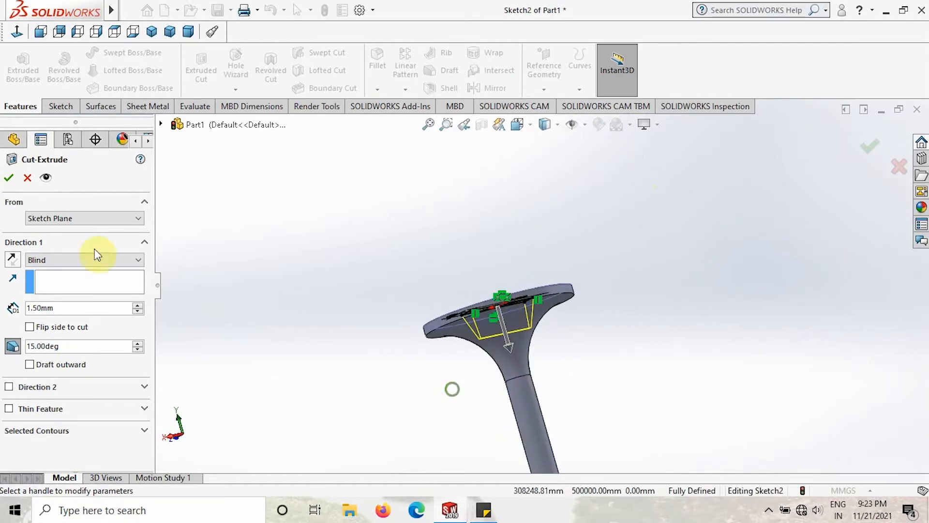
{"action": "left_click", "coordinate": [9, 178]}
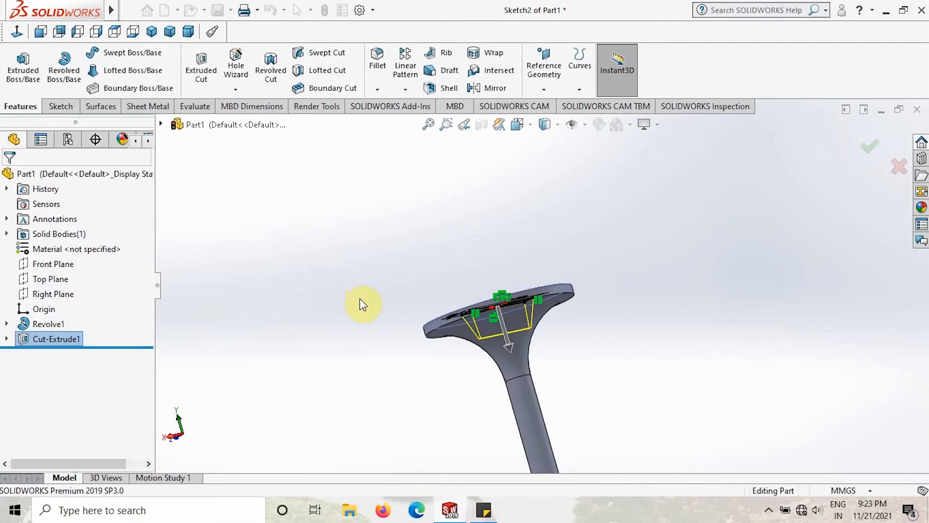
Examine the slot's tapered profile inside the head with hidden lines visible, and return to the shaded display
{"action": "middle_click_drag", "start_coordinate": [376, 333], "coordinate": [321, 257]}
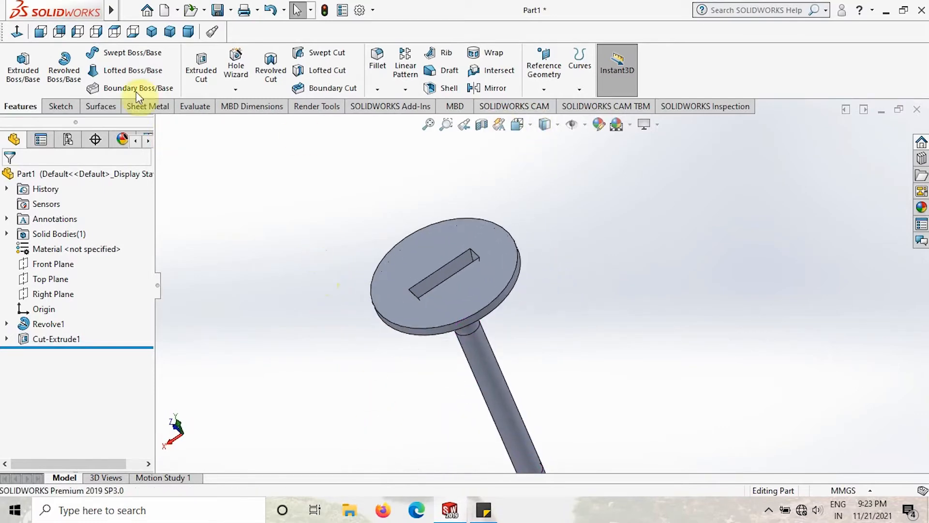
{"action": "left_click", "coordinate": [19, 35]}
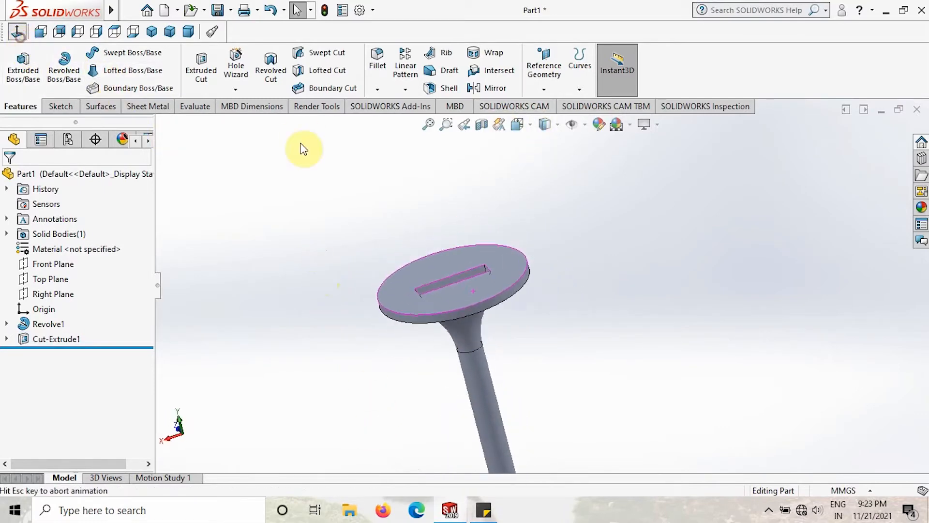
{"action": "left_click", "coordinate": [556, 127]}
{"action": "left_click", "coordinate": [546, 201]}
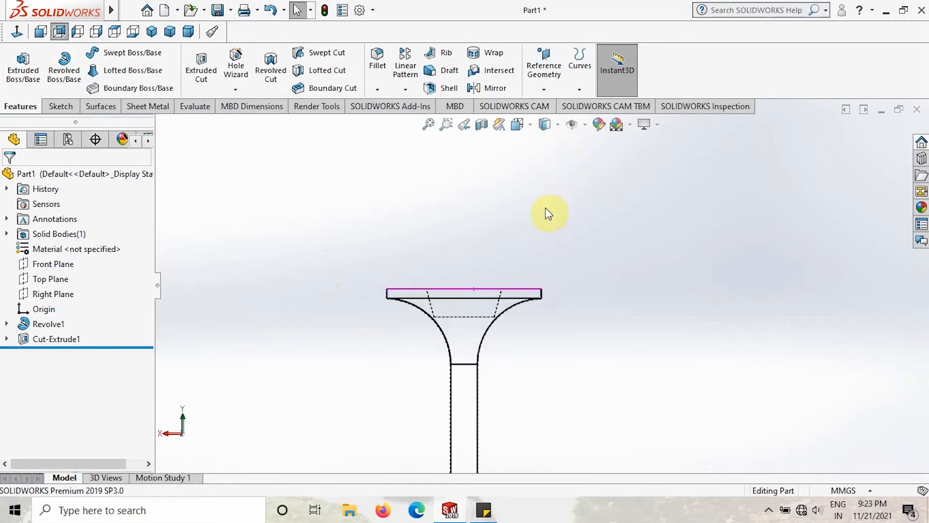
{"action": "left_click", "coordinate": [557, 125]}
{"action": "left_click", "coordinate": [547, 160]}
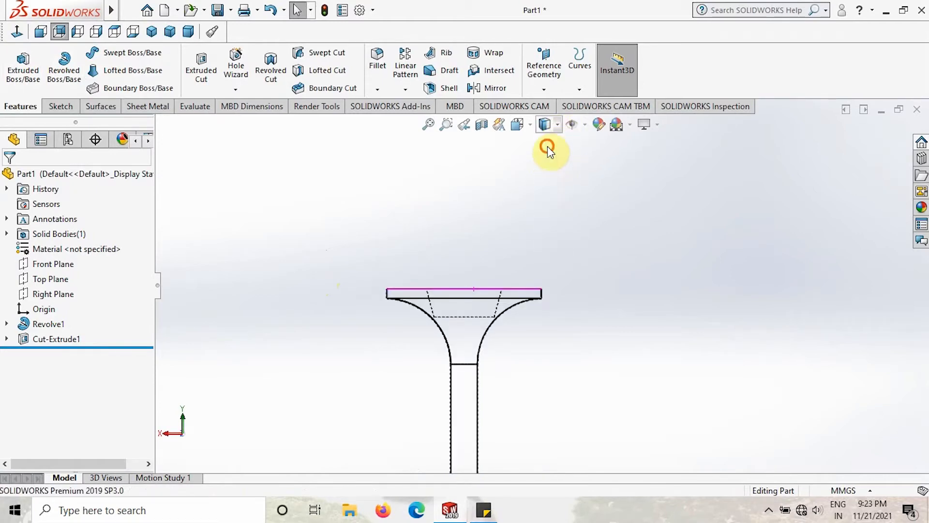
{"action": "middle_click_drag", "start_coordinate": [473, 216], "coordinate": [423, 320]}
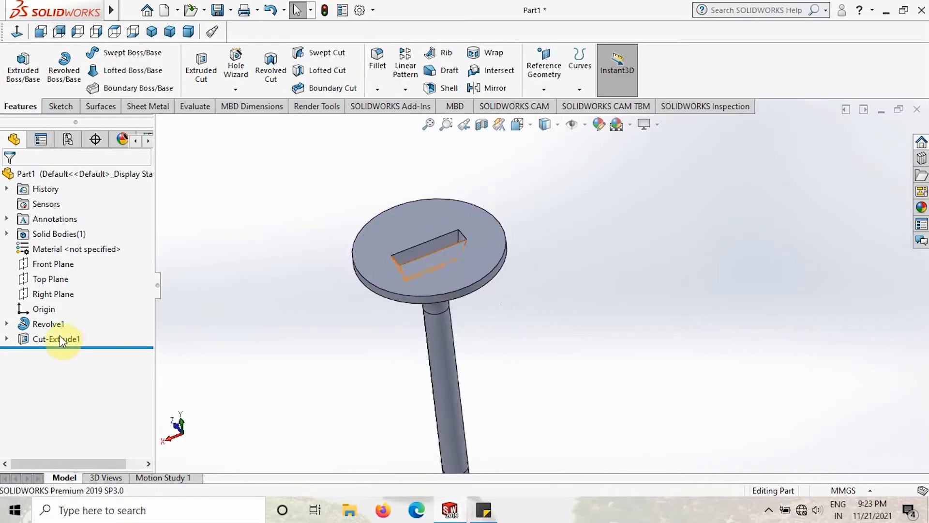
Edit the slot cut and set its depth to 1.25 mm
{"action": "left_click", "coordinate": [54, 340]}
{"action": "left_click", "coordinate": [73, 296]}
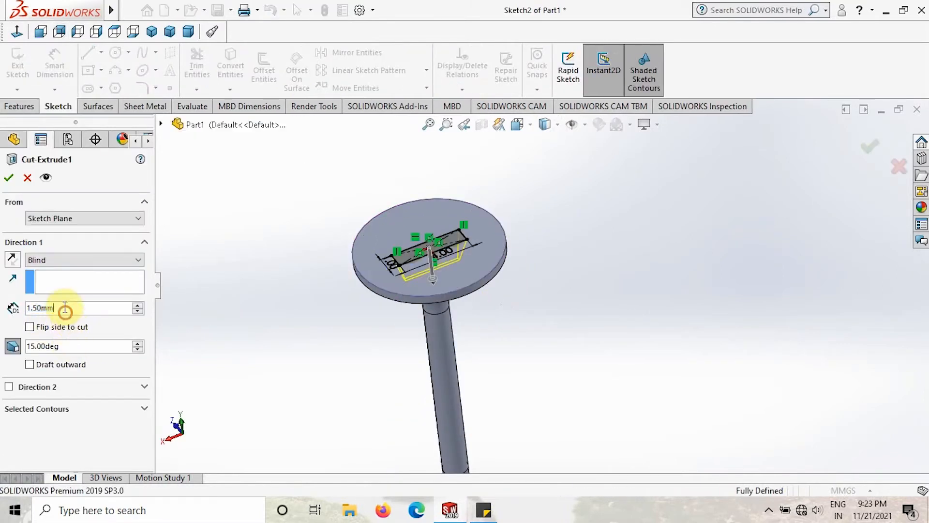
{"action": "type", "text": "1.25"}
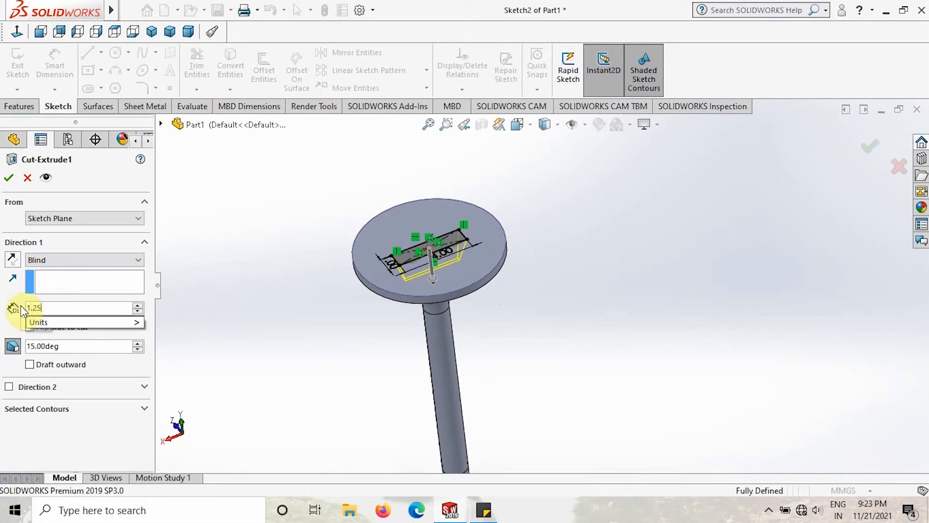
{"action": "key", "text": "Return"}
{"action": "left_click", "coordinate": [9, 177]}
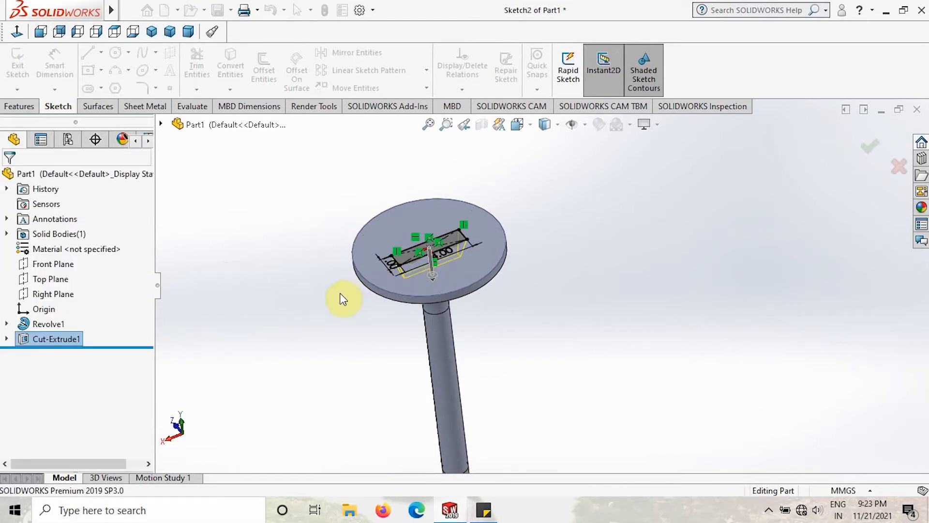
Start a circular pattern of the slot cut around the head's outer circular edge
{"action": "middle_click_drag", "start_coordinate": [300, 274], "coordinate": [360, 303]}
{"action": "left_click", "coordinate": [336, 355]}
{"action": "left_click", "coordinate": [241, 338]}
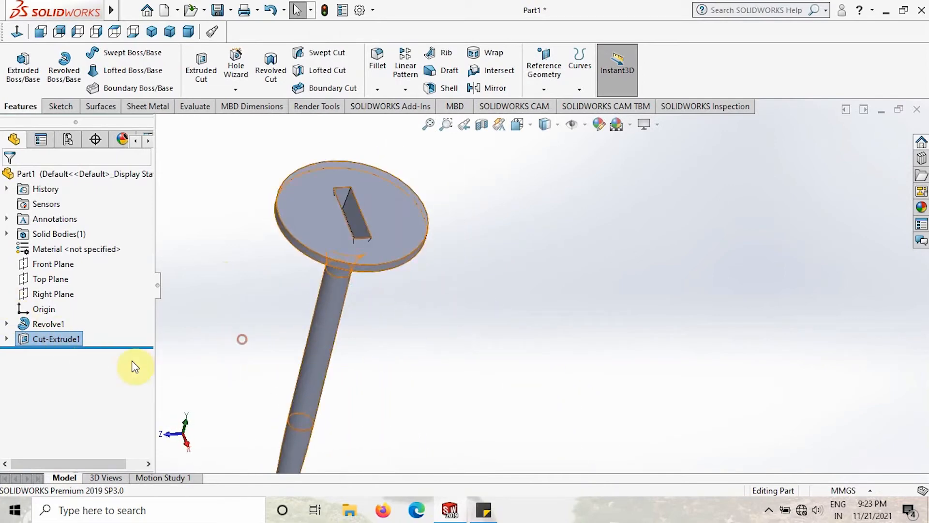
{"action": "left_click", "coordinate": [38, 339]}
{"action": "left_click", "coordinate": [417, 88]}
{"action": "left_click", "coordinate": [421, 122]}
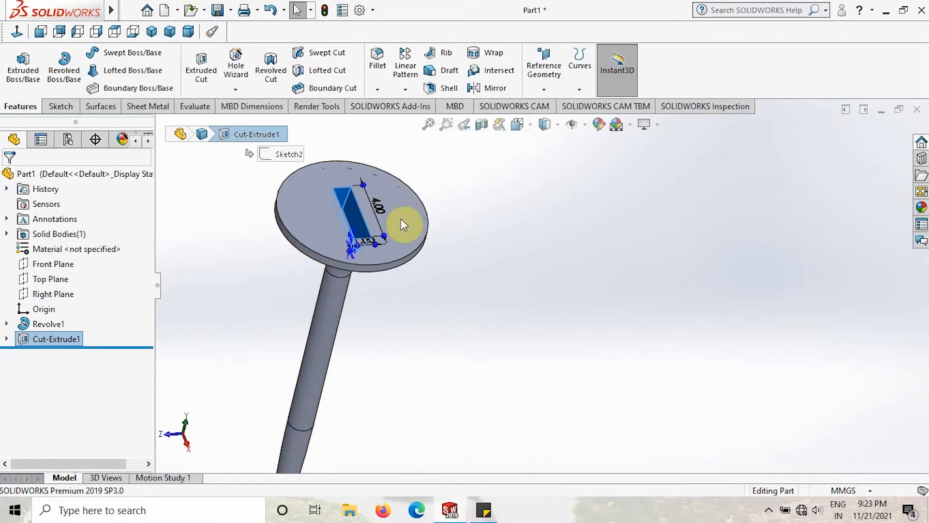
{"action": "left_click", "coordinate": [310, 253]}
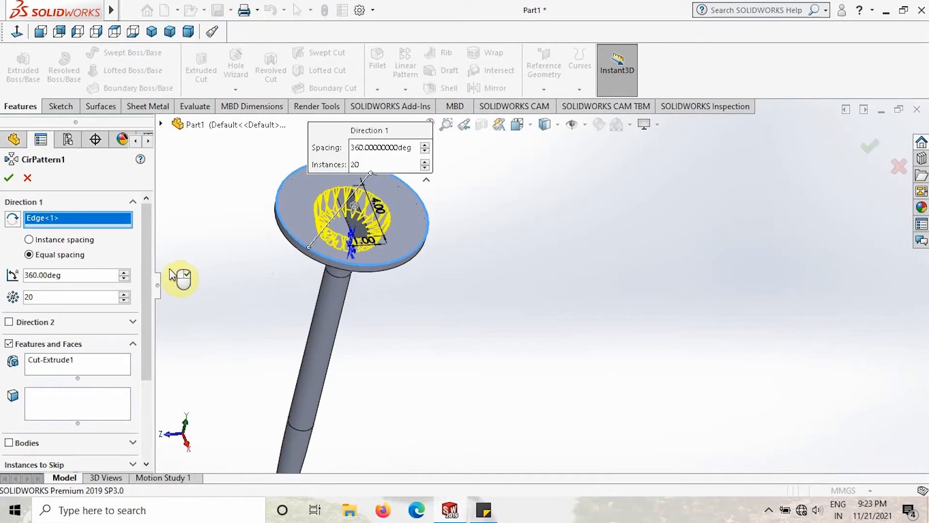
Set the circular pattern to 2 equally spaced instances over 90 degrees and create the cross recess
{"action": "left_click_drag", "start_coordinate": [70, 277], "coordinate": [21, 263]}
{"action": "type", "text": "90"}
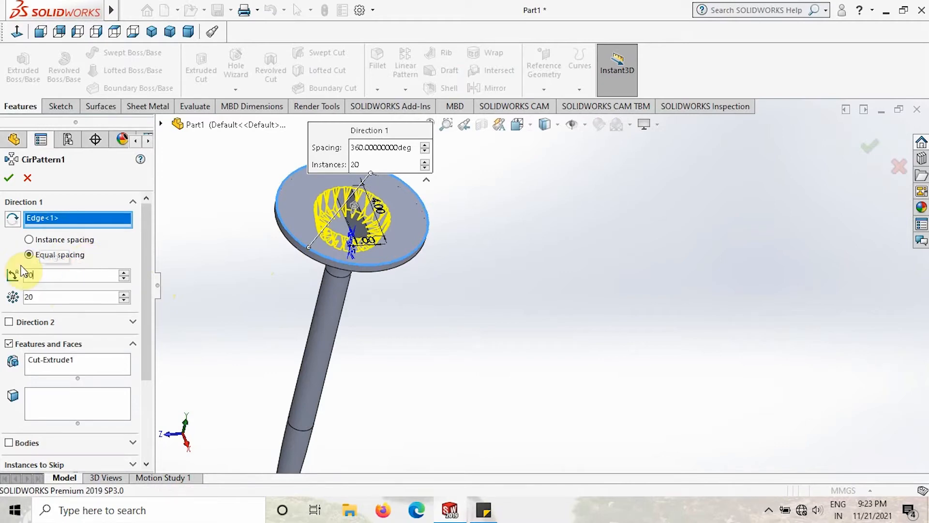
{"action": "left_click", "coordinate": [45, 296]}
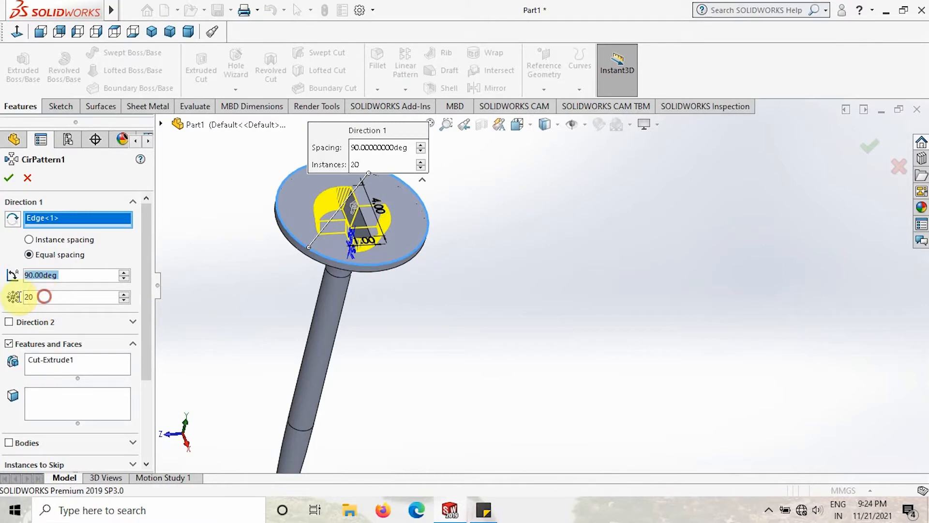
{"action": "left_click", "coordinate": [43, 296]}
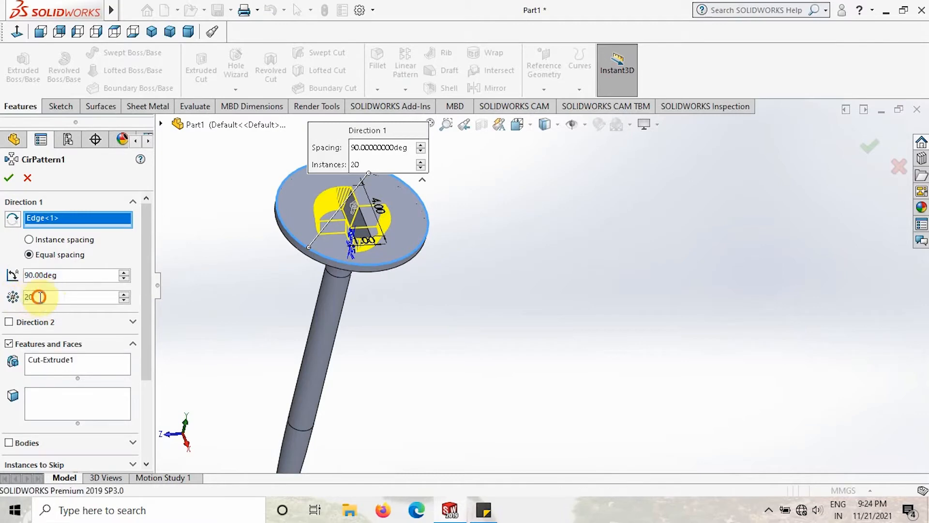
{"action": "key", "text": "BackSpace"}
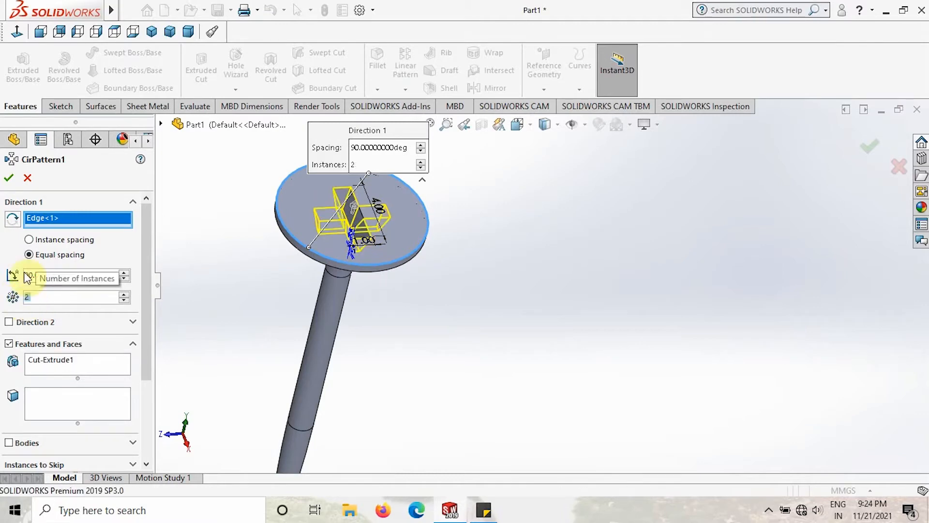
{"action": "left_click", "coordinate": [12, 182]}
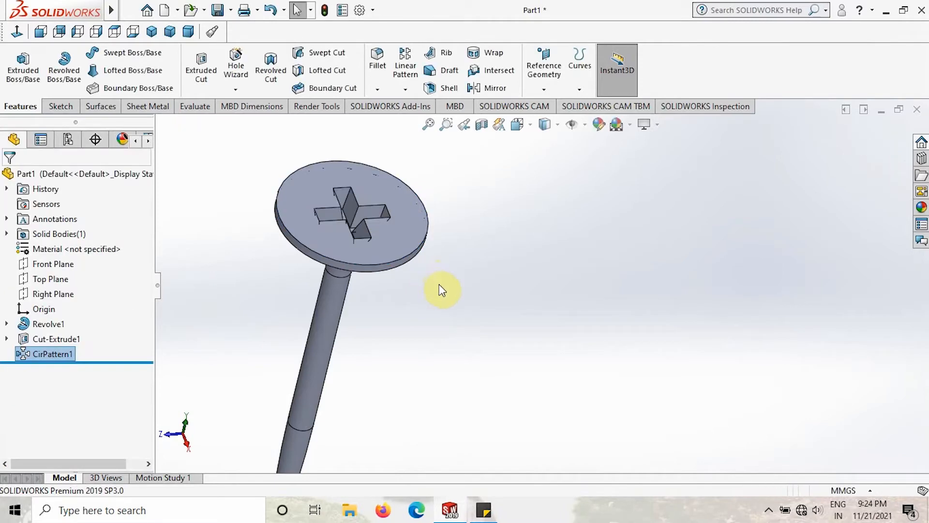
{"action": "scroll", "coordinate": [444, 279], "scroll_direction": "down", "scroll_amount": 3}
{"action": "scroll", "coordinate": [443, 278], "scroll_direction": "up", "scroll_amount": 6}
{"action": "middle_click_drag", "start_coordinate": [465, 327], "coordinate": [452, 369]}
{"action": "left_click", "coordinate": [544, 89]}
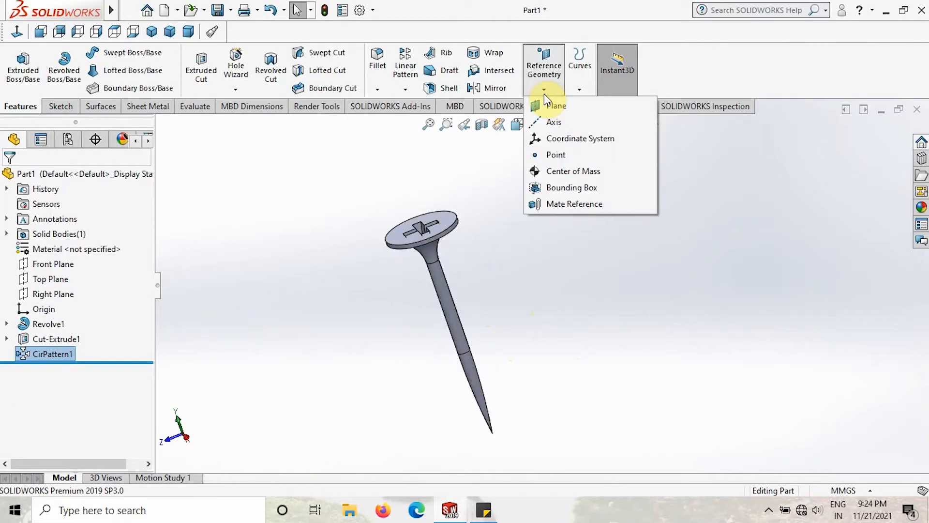
{"action": "left_click", "coordinate": [524, 274]}
{"action": "middle_click_drag", "start_coordinate": [512, 220], "coordinate": [538, 249]}
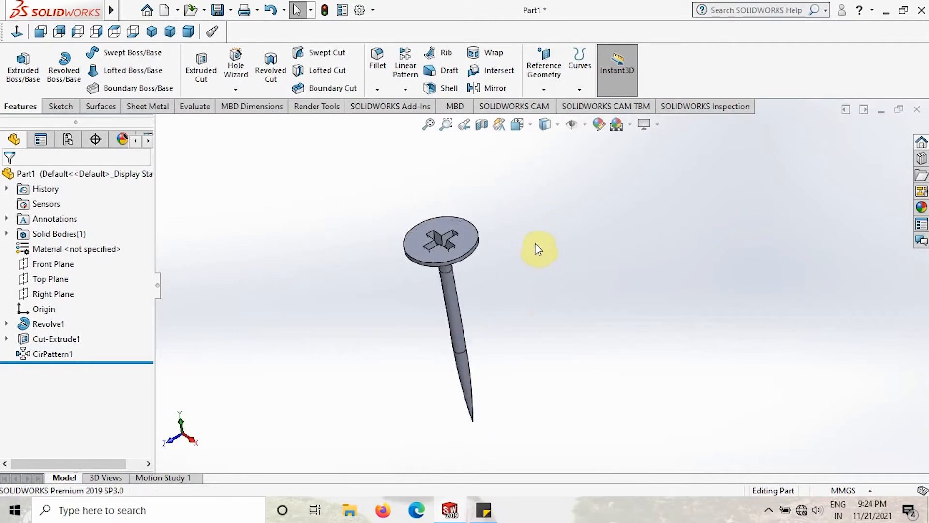
Create a reference plane offset 5 mm from the head's flat top face, flipped downward toward the shank
{"action": "left_click", "coordinate": [543, 92]}
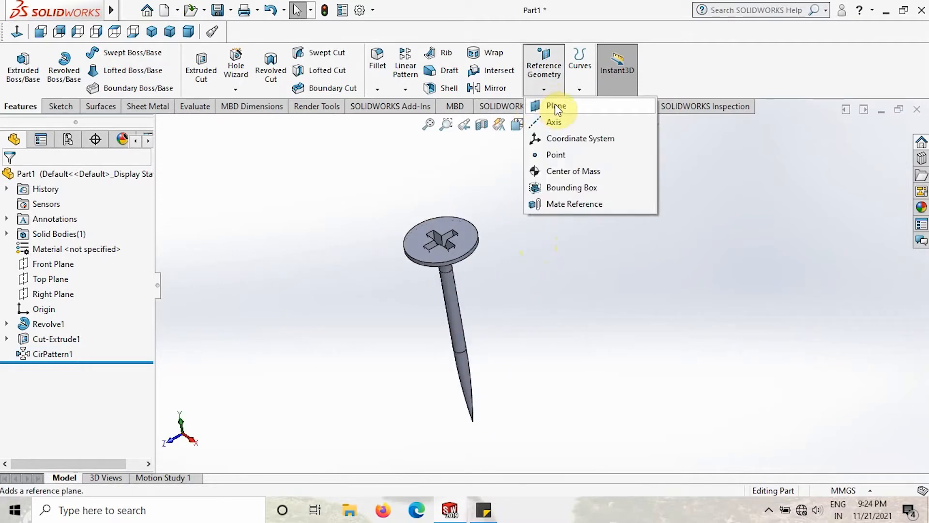
{"action": "left_click", "coordinate": [556, 106]}
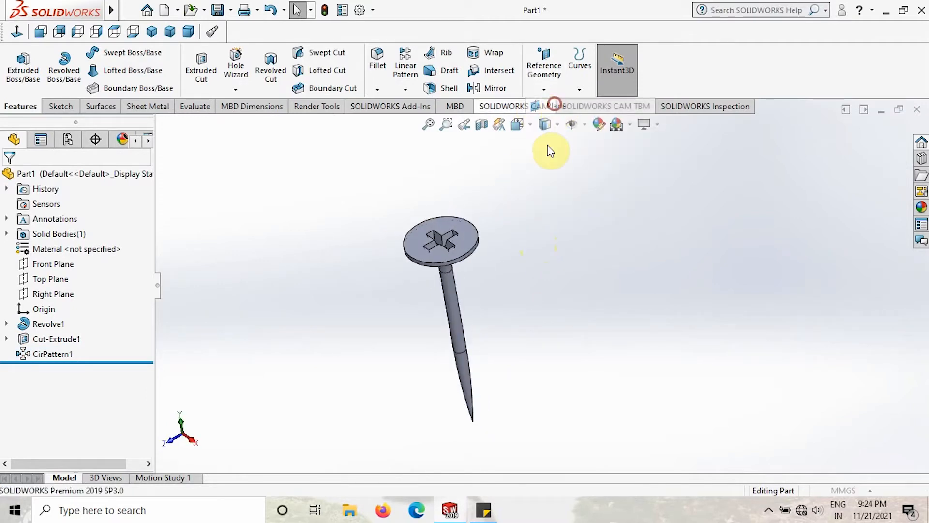
{"action": "left_click", "coordinate": [464, 243]}
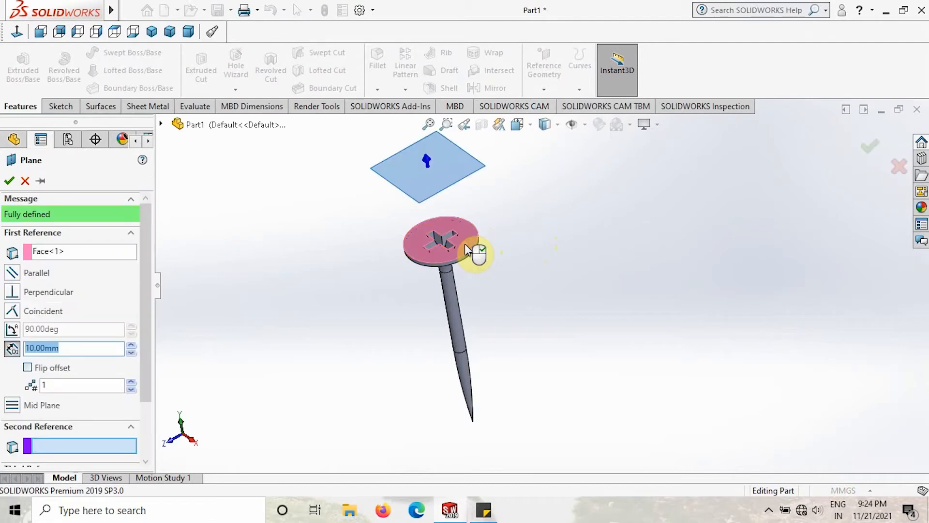
{"action": "left_click", "coordinate": [29, 367]}
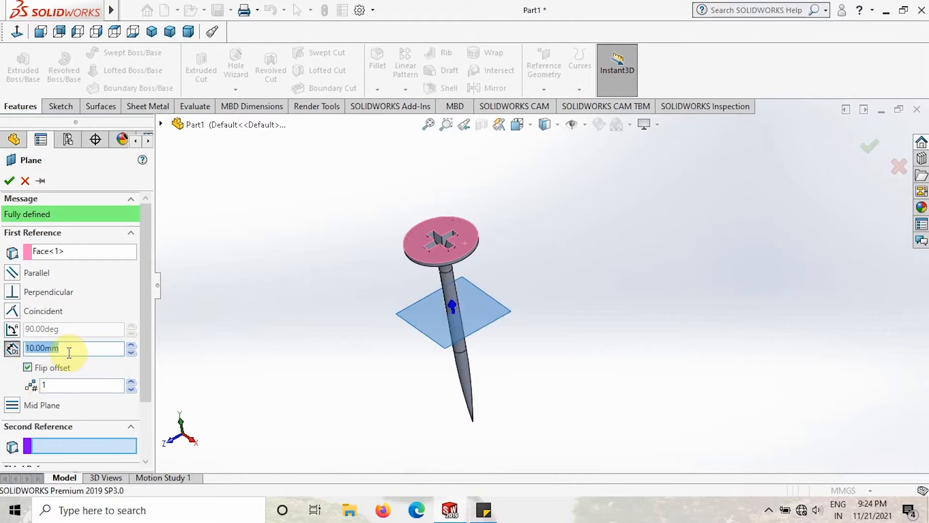
{"action": "left_click_drag", "start_coordinate": [68, 348], "coordinate": [30, 345]}
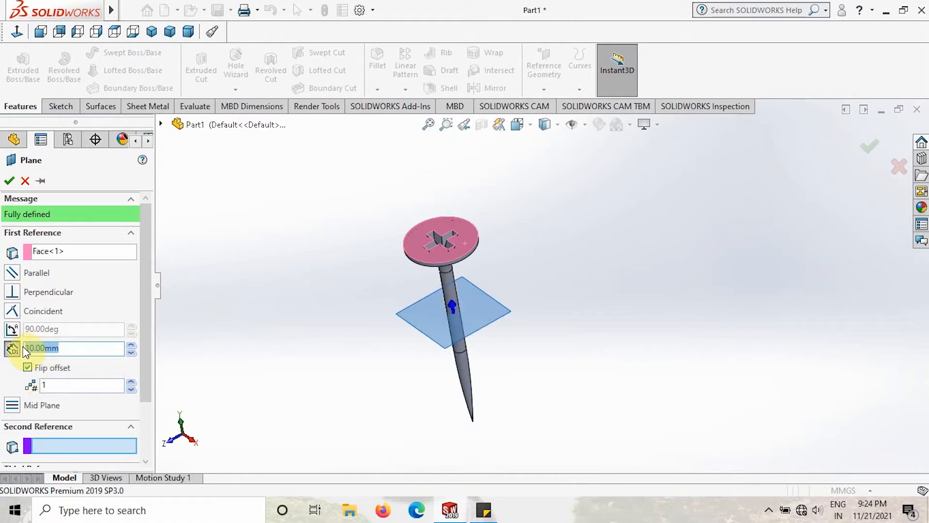
{"action": "type", "text": "5"}
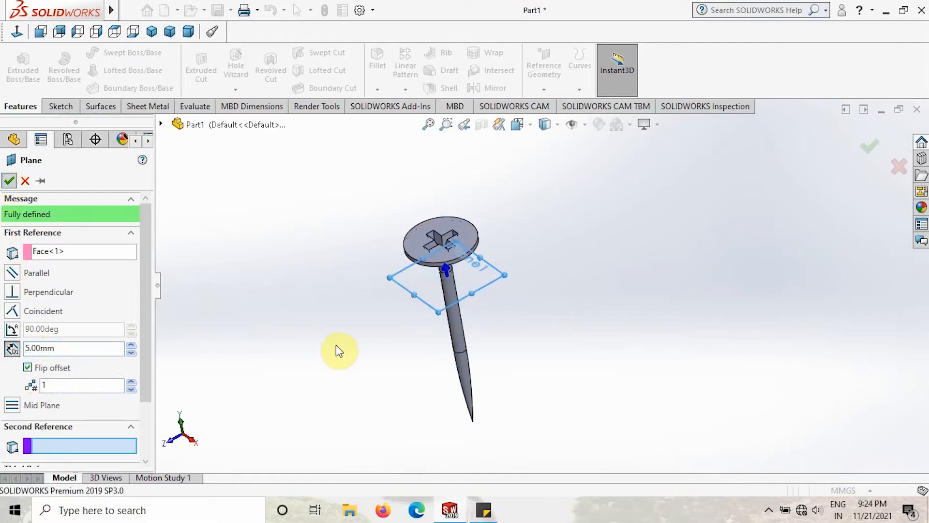
{"action": "key", "text": "Return"}
Start a sketch on the offset plane below the head and convert the circular edge at the shank's upper end into it
{"action": "middle_click_drag", "start_coordinate": [310, 334], "coordinate": [300, 268]}
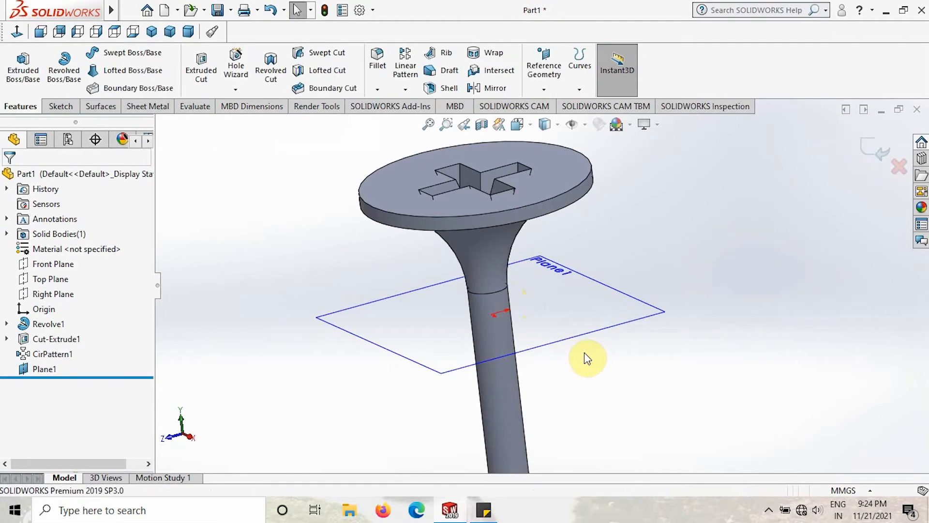
{"action": "left_click", "coordinate": [595, 334]}
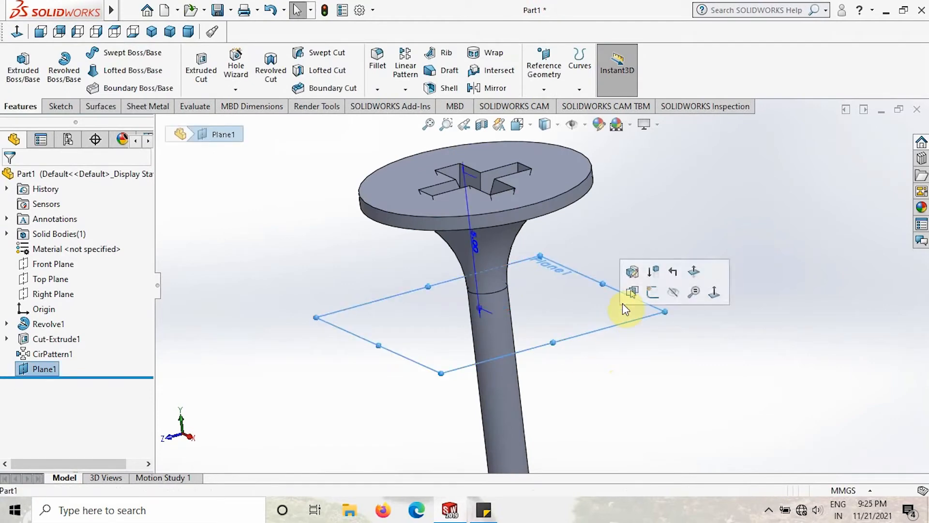
{"action": "left_click", "coordinate": [649, 294]}
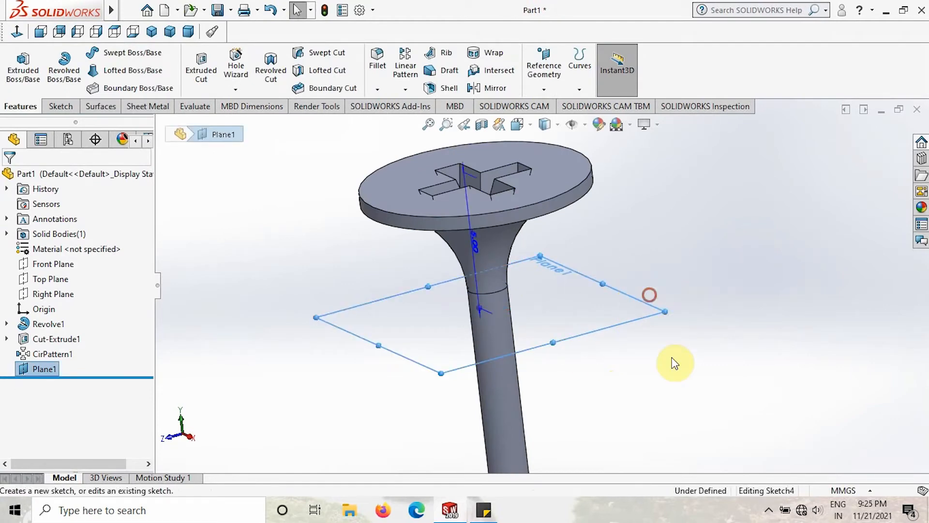
{"action": "left_click", "coordinate": [500, 293]}
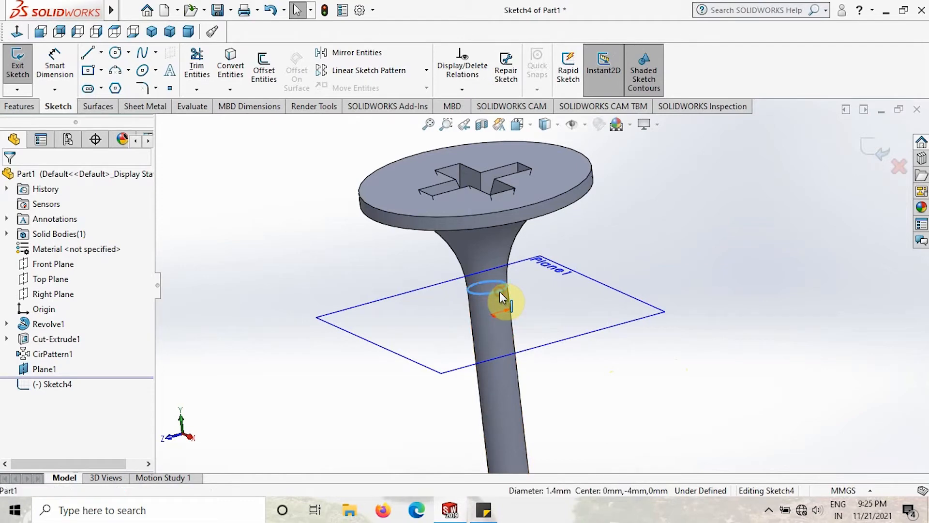
{"action": "left_click", "coordinate": [230, 65]}
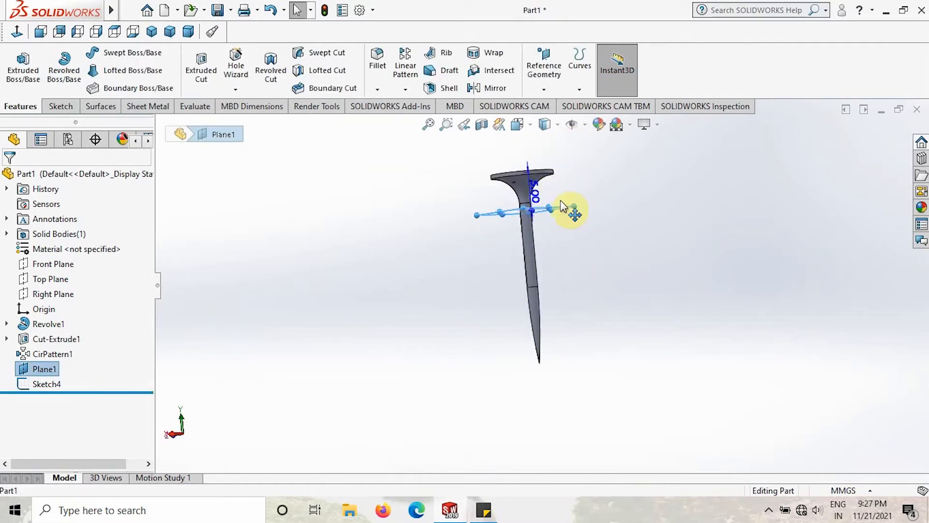
Start a Helix/Spiral from the converted circle on the shank, defined by Pitch and Revolution with variable pitch
{"action": "middle_click_drag", "start_coordinate": [562, 206], "coordinate": [535, 338]}
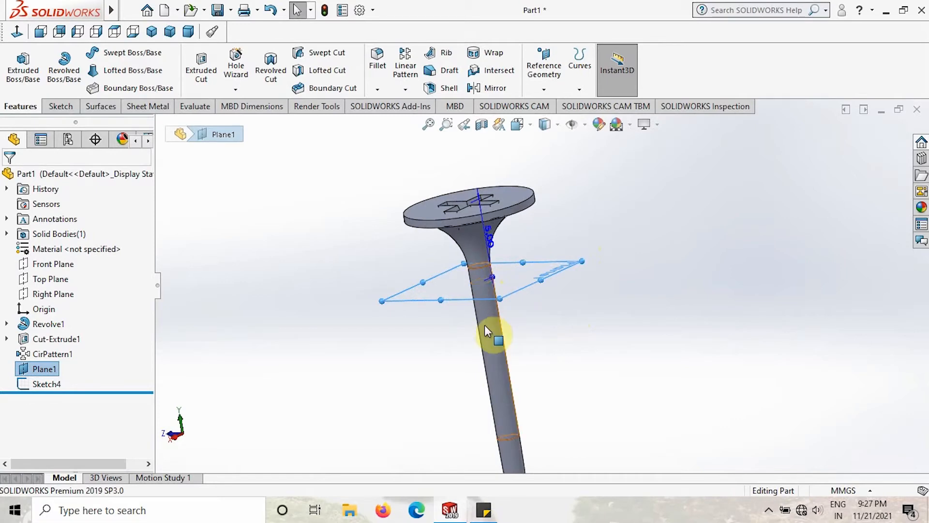
{"action": "left_click", "coordinate": [589, 301]}
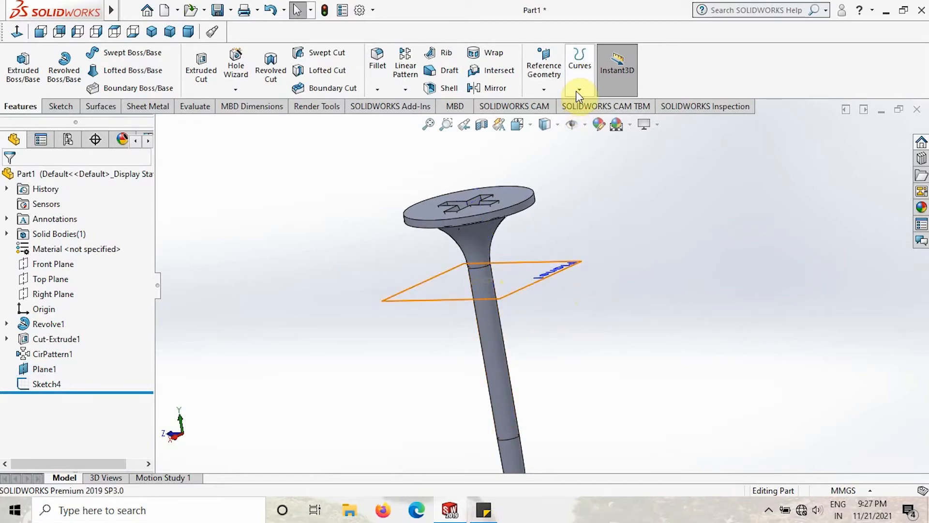
{"action": "left_click", "coordinate": [579, 90]}
{"action": "left_click", "coordinate": [597, 189]}
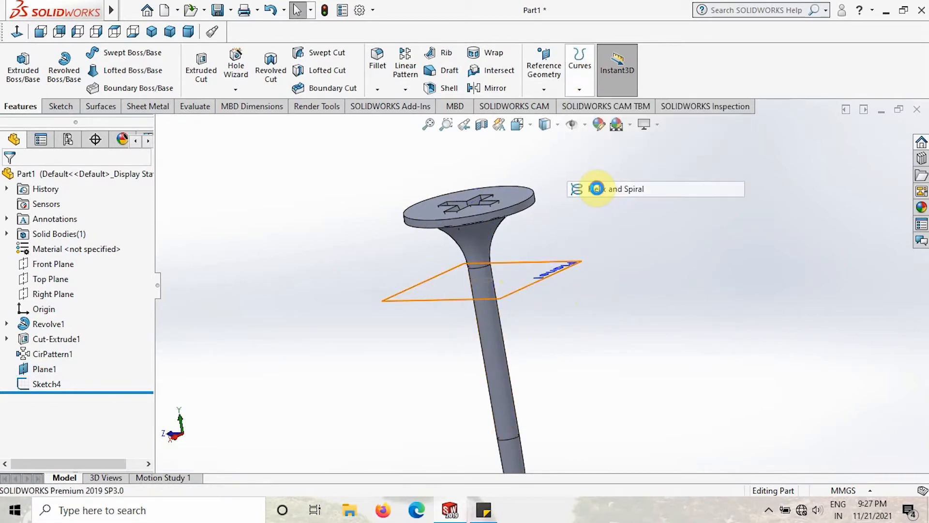
{"action": "left_click", "coordinate": [483, 283]}
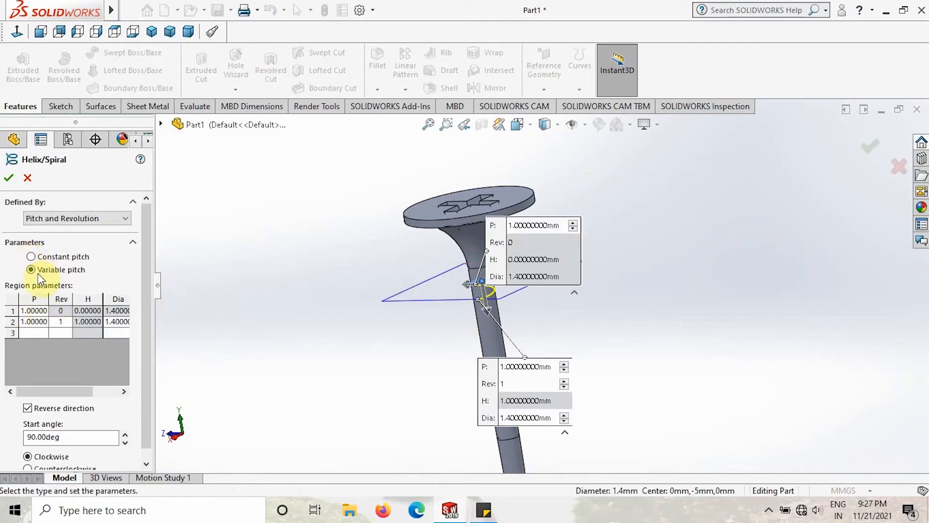
Set both region pitches to 2 mm and the end revolutions to 5, and create the helix along the shank
{"action": "double_click", "coordinate": [35, 311]}
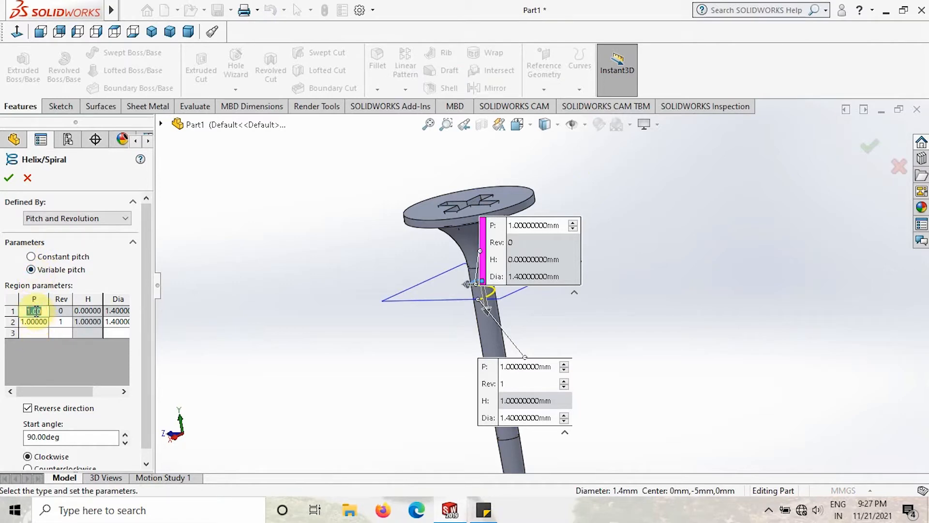
{"action": "double_click", "coordinate": [34, 322]}
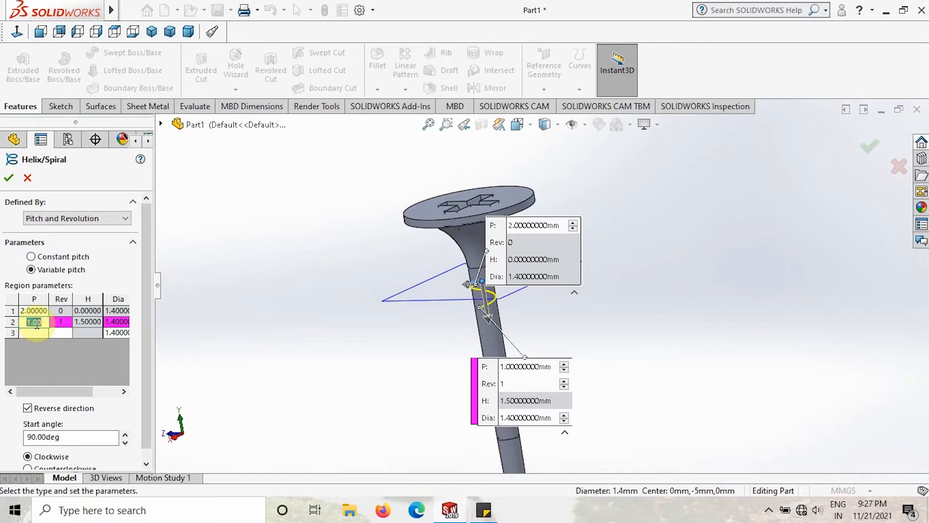
{"action": "type", "text": "2"}
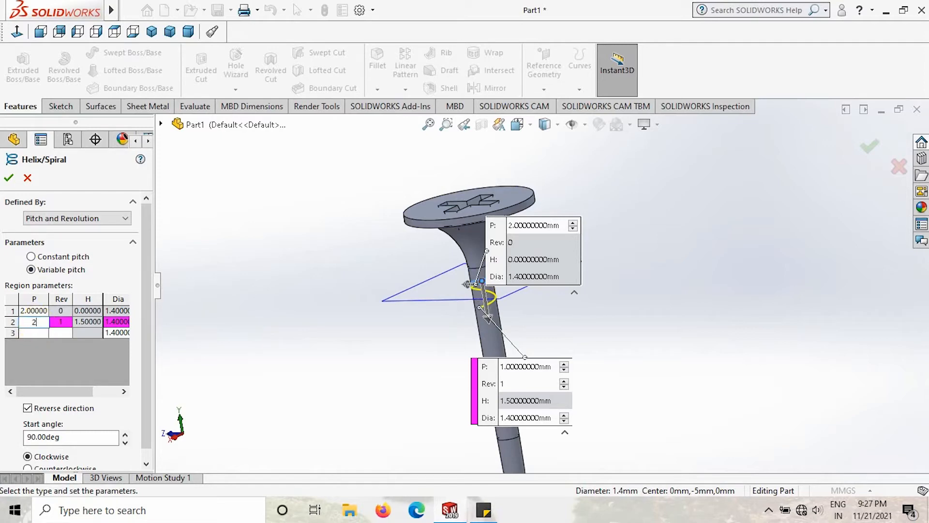
{"action": "double_click", "coordinate": [60, 323]}
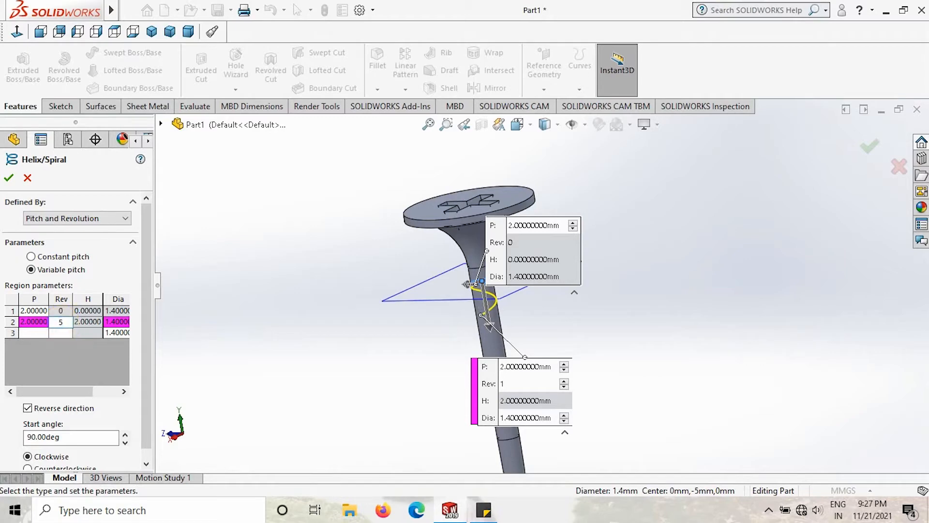
{"action": "left_click", "coordinate": [83, 352]}
{"action": "middle_click_drag", "start_coordinate": [315, 382], "coordinate": [400, 324]}
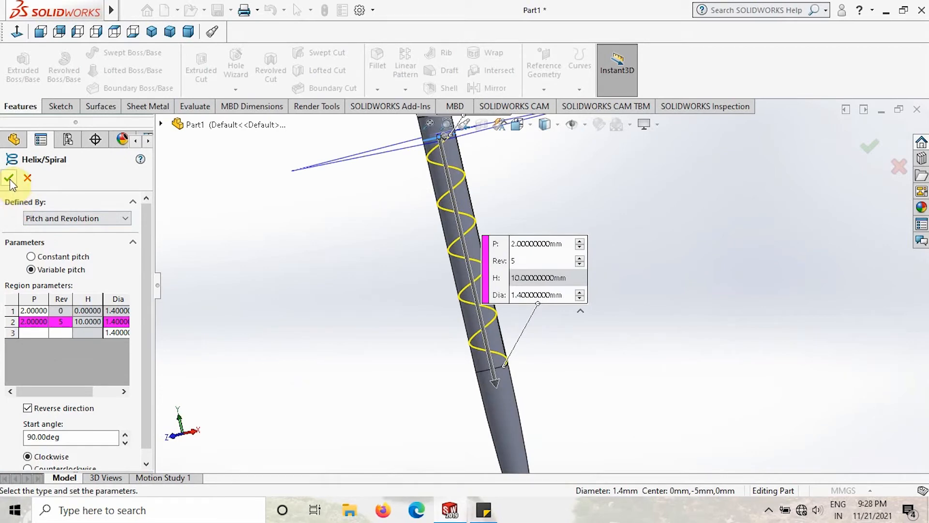
{"action": "left_click", "coordinate": [9, 177]}
Examine the lower end of the helix where the straight shank meets the tapered tip
{"action": "middle_click_drag", "start_coordinate": [382, 369], "coordinate": [550, 405]}
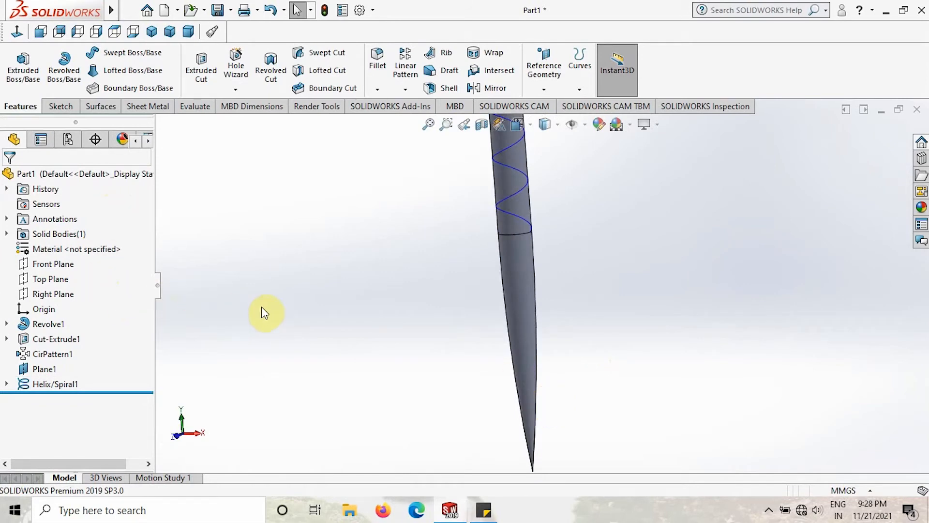
{"action": "middle_click_drag", "start_coordinate": [365, 337], "coordinate": [318, 311]}
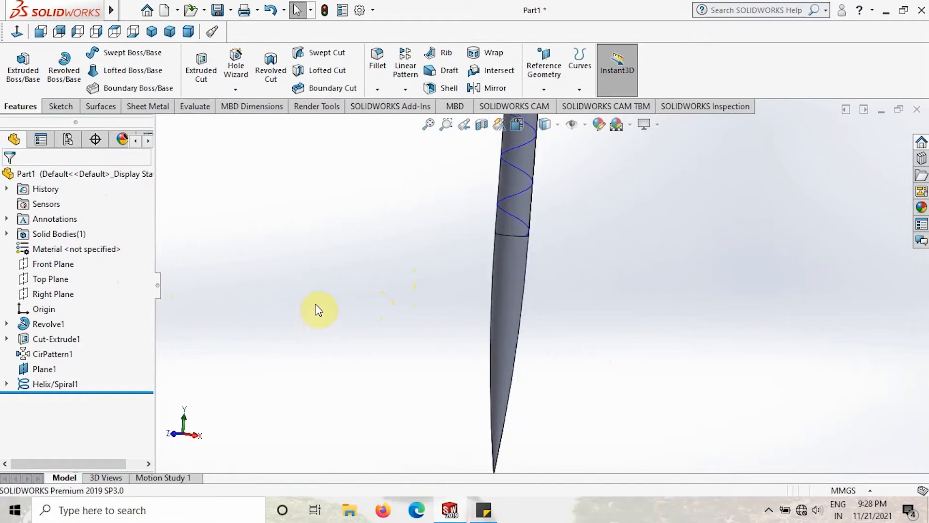
{"action": "scroll", "coordinate": [322, 306], "scroll_direction": "down", "scroll_amount": 3}
{"action": "scroll", "coordinate": [320, 304], "scroll_direction": "up", "scroll_amount": 5}
{"action": "middle_click_drag", "start_coordinate": [397, 327], "coordinate": [427, 299]}
{"action": "middle_click_drag", "start_coordinate": [656, 217], "coordinate": [572, 289]}
{"action": "middle_click_drag", "start_coordinate": [379, 317], "coordinate": [407, 310]}
Start a sketch on the Right Plane and orient the view normal to it
{"action": "left_click", "coordinate": [53, 278]}
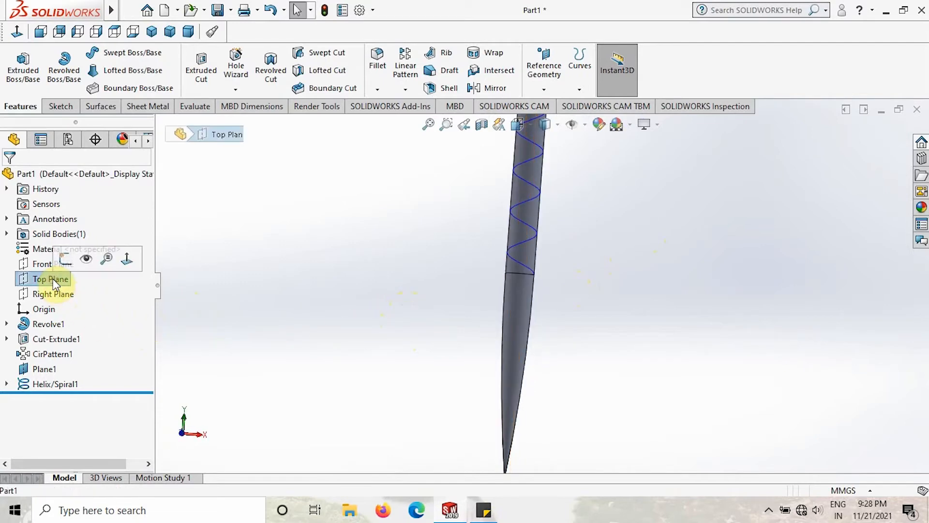
{"action": "left_click", "coordinate": [49, 294]}
{"action": "left_click", "coordinate": [121, 271]}
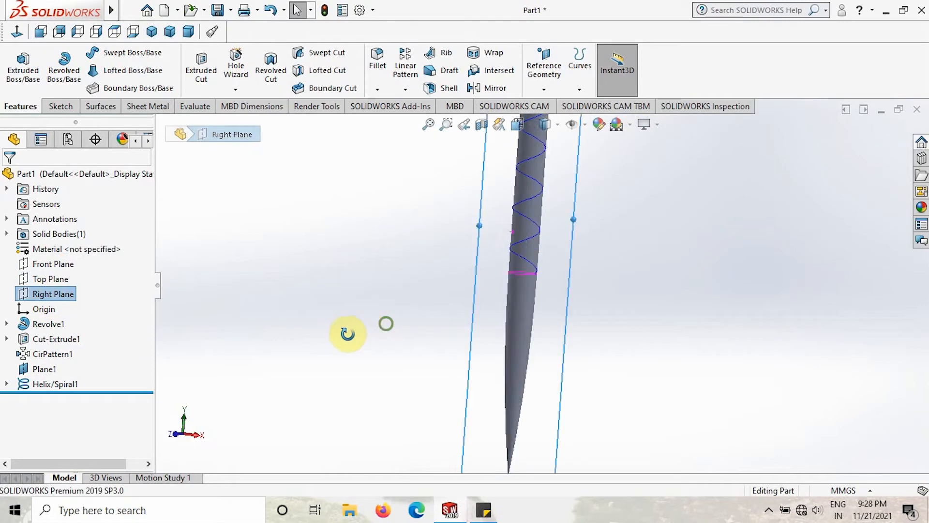
{"action": "right_click", "coordinate": [38, 293]}
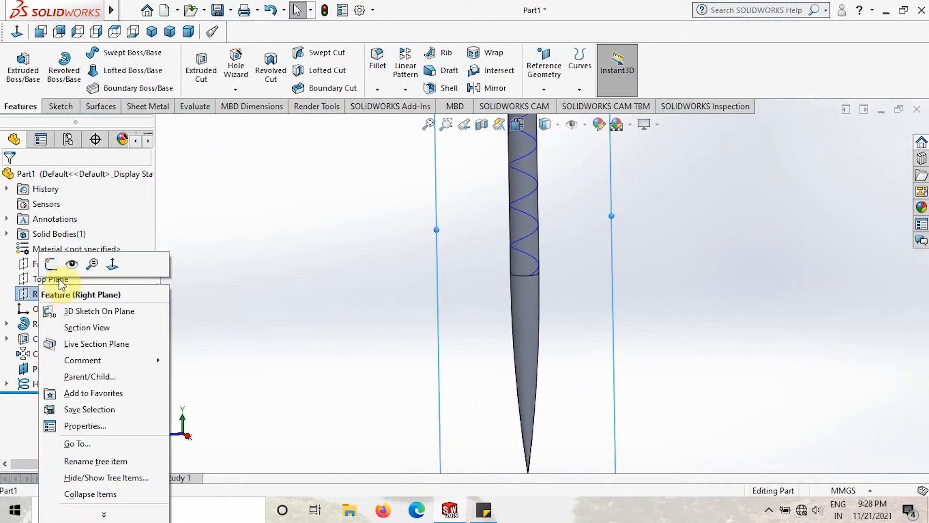
{"action": "left_click", "coordinate": [52, 263]}
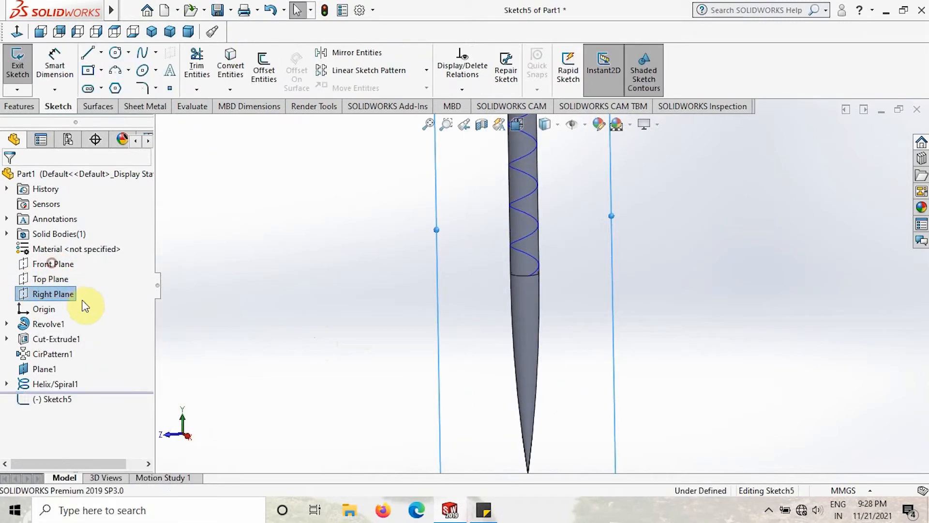
{"action": "left_click", "coordinate": [11, 34]}
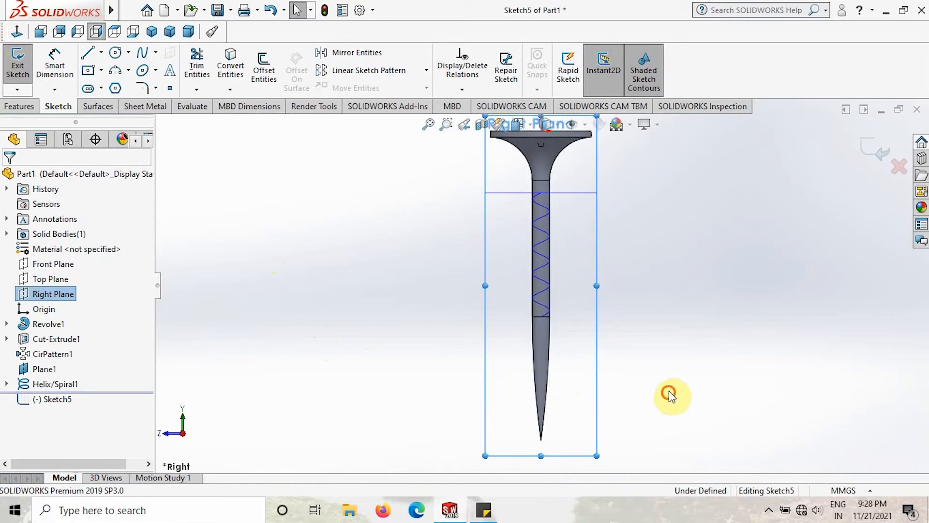
Draw a vertical centerline along the screw's axis from the pointed tip up toward the head
{"action": "left_click", "coordinate": [100, 53]}
{"action": "left_click", "coordinate": [112, 85]}
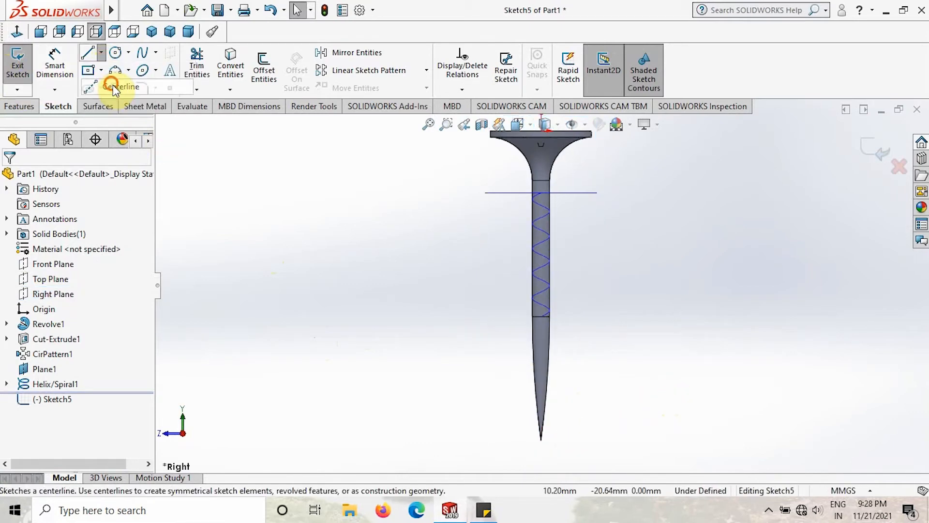
{"action": "left_click", "coordinate": [541, 440]}
{"action": "scroll", "coordinate": [552, 303], "scroll_direction": "up", "scroll_amount": 5}
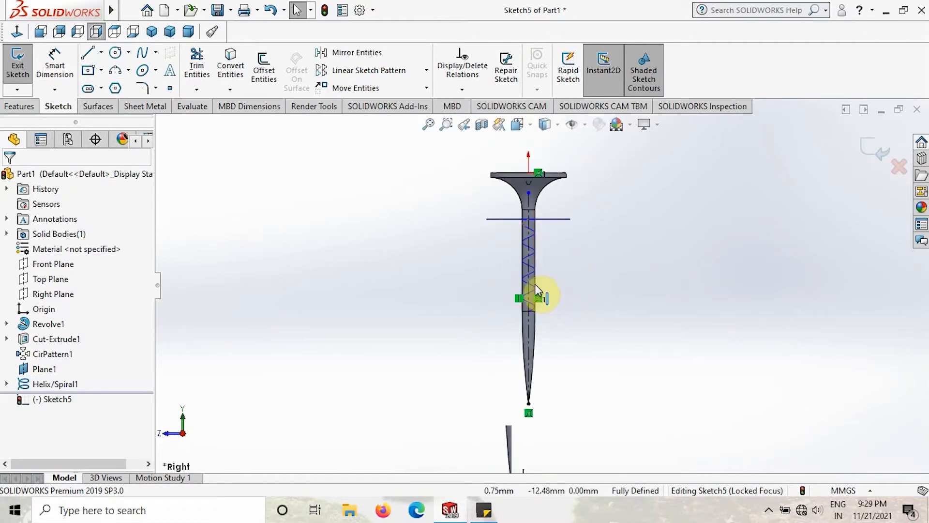
{"action": "scroll", "coordinate": [535, 288], "scroll_direction": "down", "scroll_amount": 3}
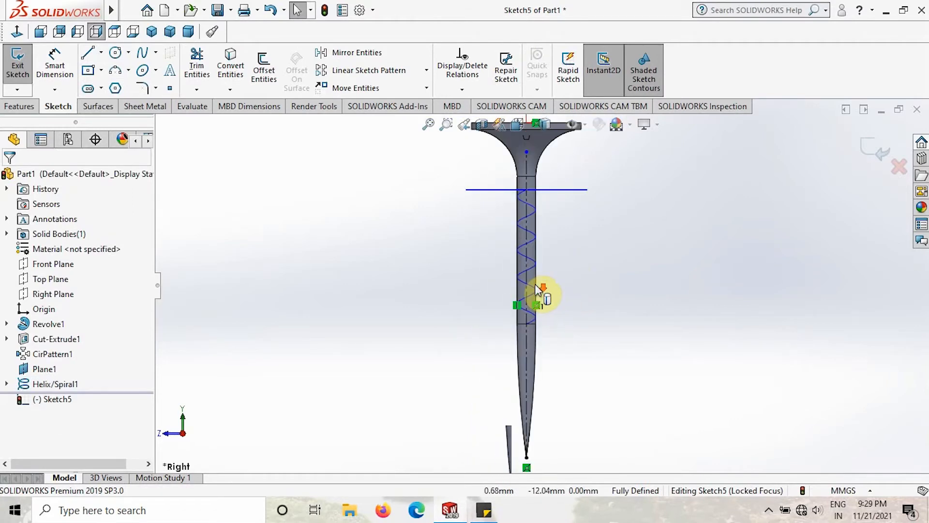
Convert the helix curve on the shank into the Right Plane sketch
{"action": "left_click", "coordinate": [534, 245]}
{"action": "scroll", "coordinate": [539, 270], "scroll_direction": "down", "scroll_amount": 2}
{"action": "key", "text": "Escape"}
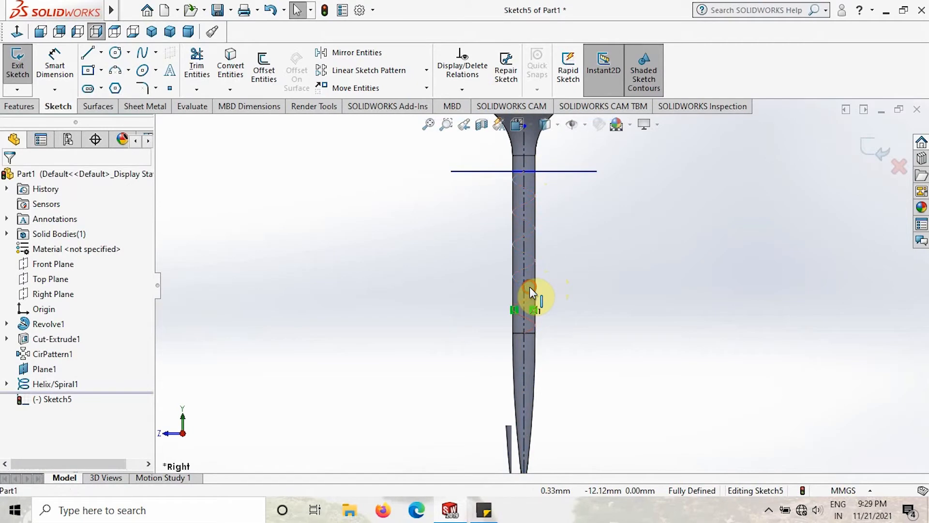
{"action": "left_click", "coordinate": [530, 288]}
{"action": "left_click", "coordinate": [231, 68]}
{"action": "left_click", "coordinate": [527, 311]}
{"action": "left_click", "coordinate": [439, 311]}
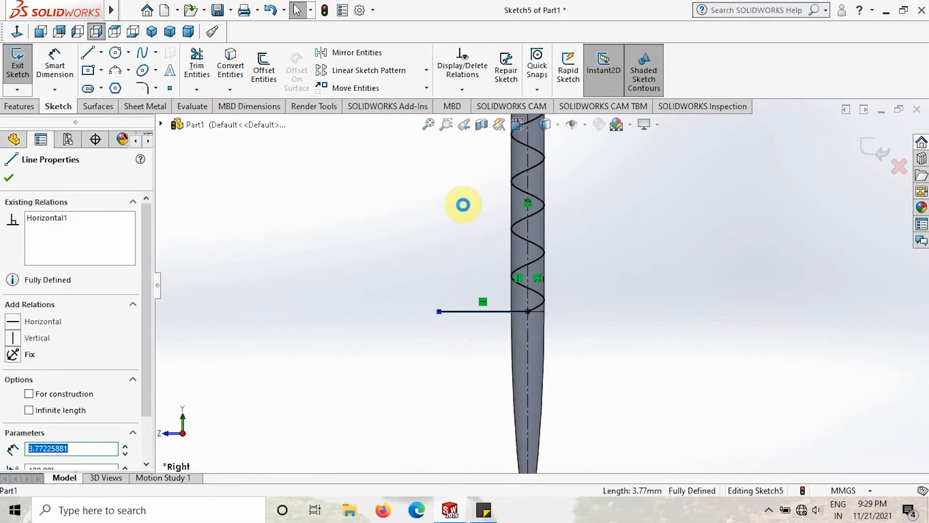
{"action": "key", "text": "Delete"}
Draw a horizontal line about 3.67 mm long across the shank, passing through the lower end of the helix
{"action": "left_click", "coordinate": [86, 54]}
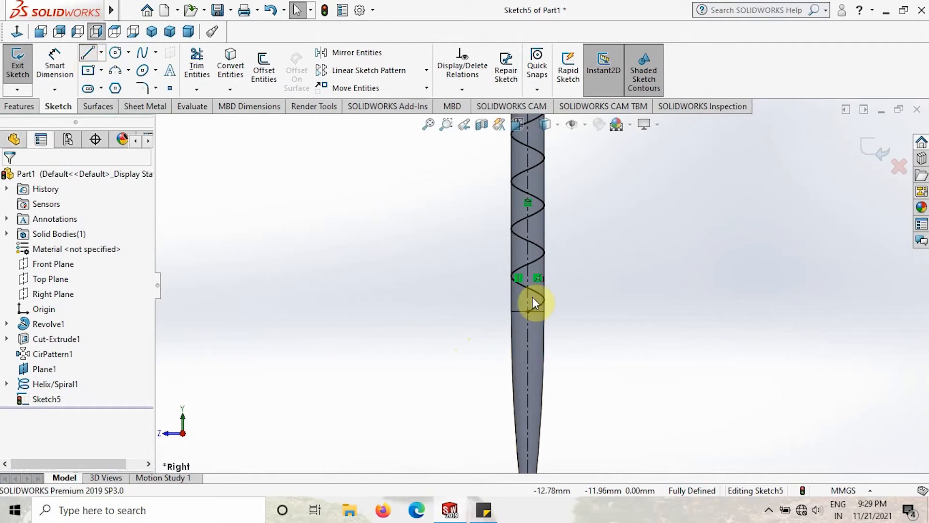
{"action": "left_click", "coordinate": [567, 311]}
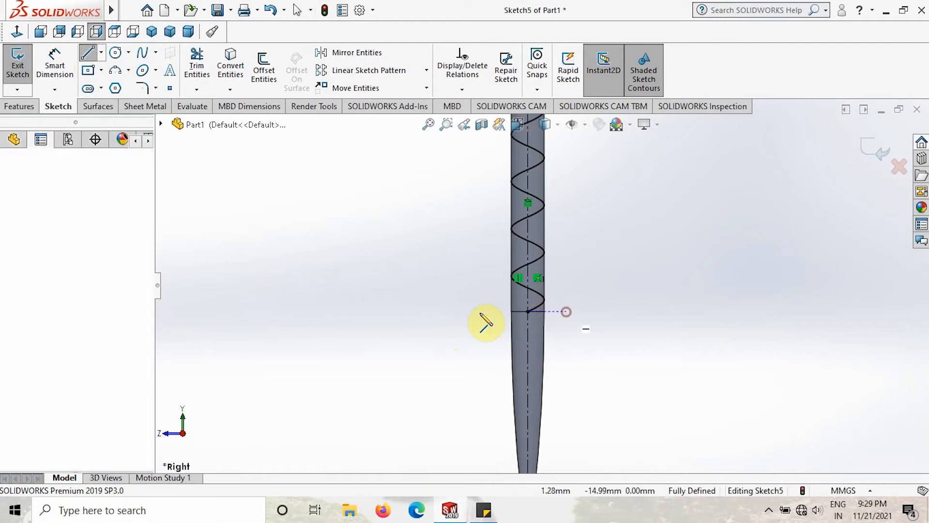
{"action": "left_click", "coordinate": [480, 311]}
{"action": "key", "text": "Escape"}
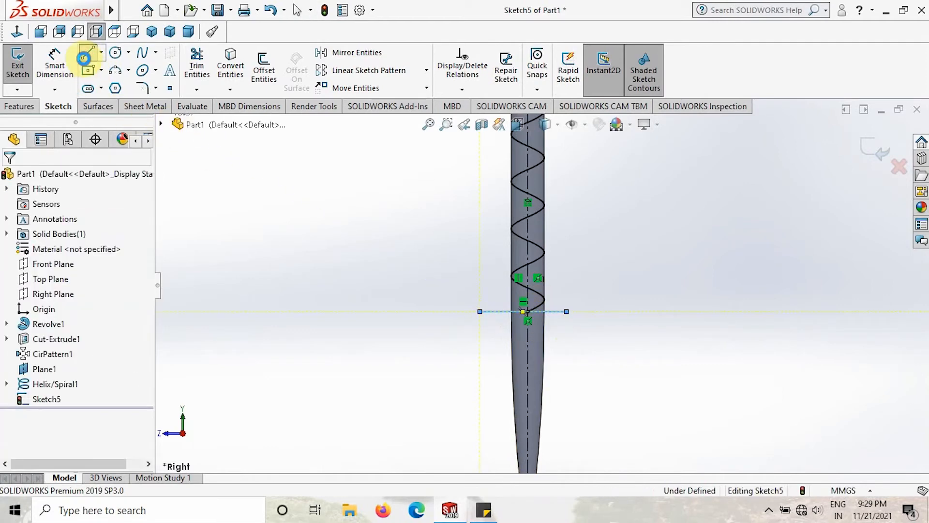
{"action": "left_click", "coordinate": [497, 312]}
{"action": "left_click", "coordinate": [8, 175]}
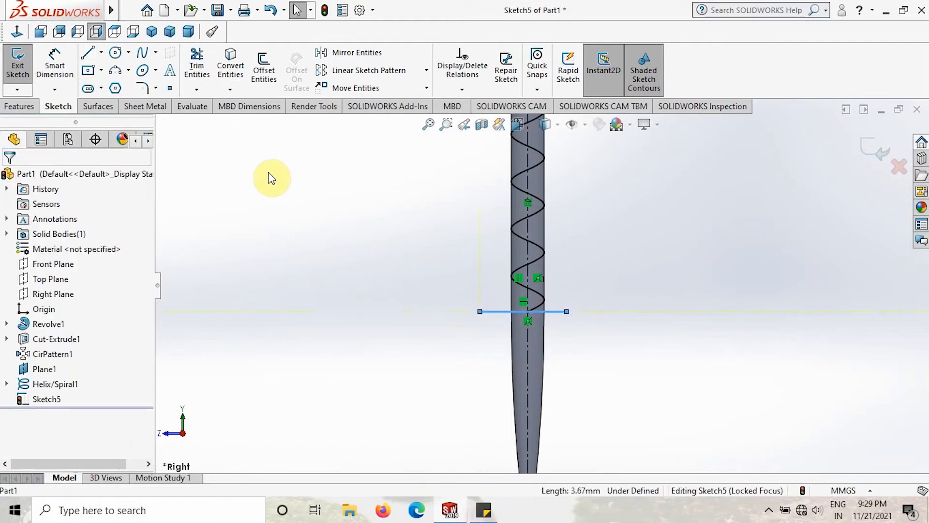
Offset the horizontal line at the helix's lower end by 2 mm toward the screw tip
{"action": "left_click", "coordinate": [263, 68]}
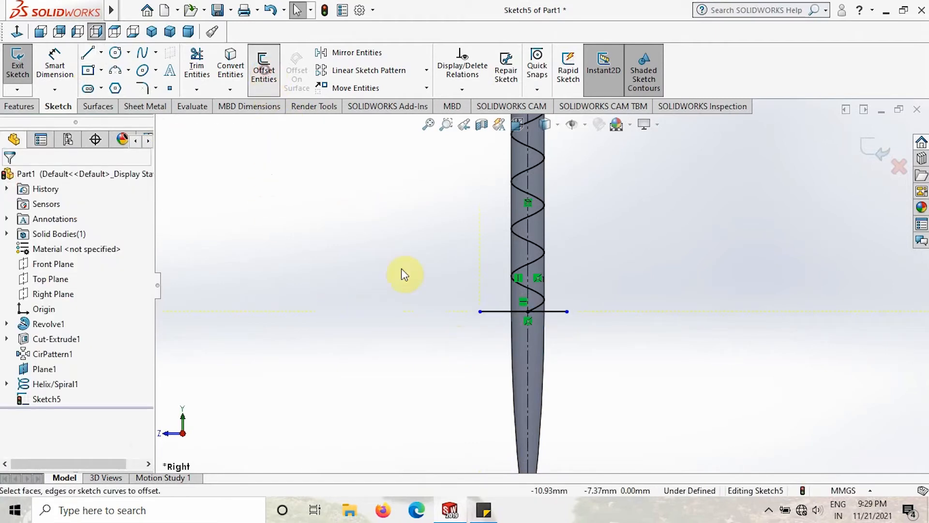
{"action": "left_click", "coordinate": [497, 313]}
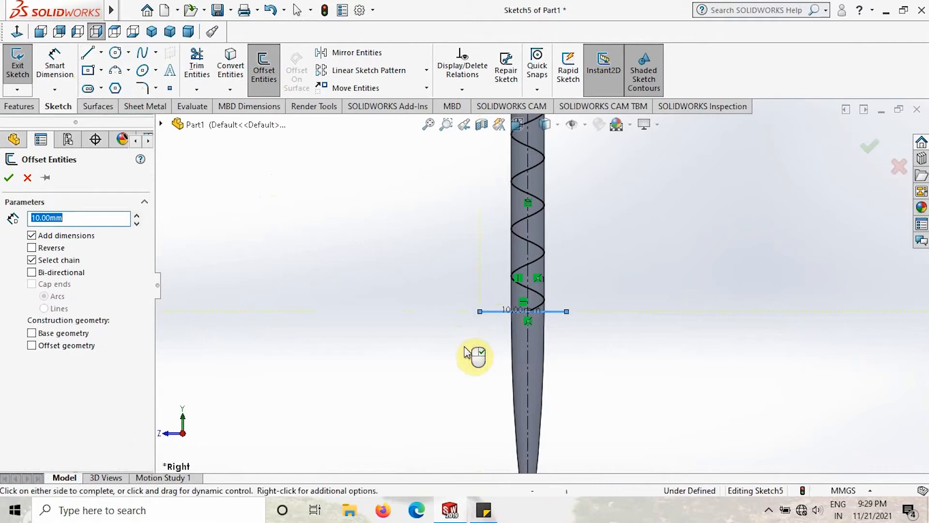
{"action": "left_click", "coordinate": [28, 247]}
{"action": "left_click_drag", "start_coordinate": [70, 218], "coordinate": [25, 224]}
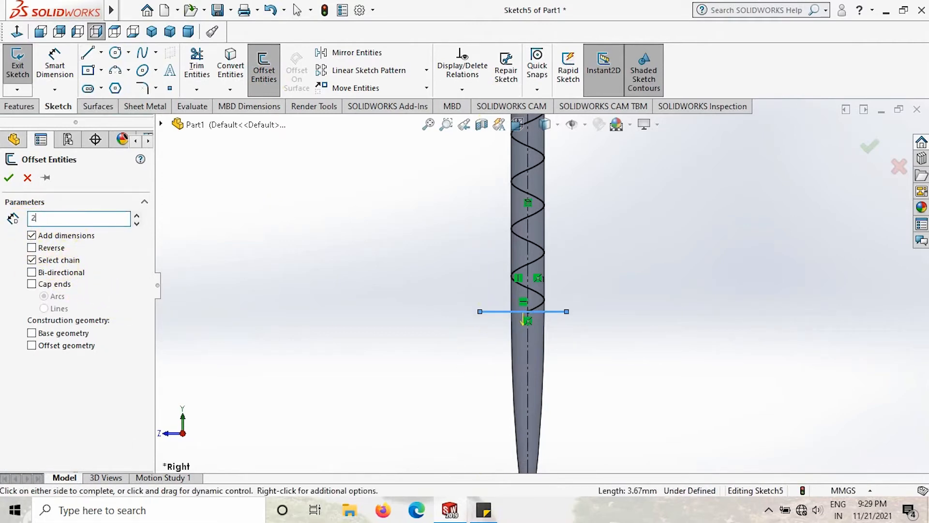
{"action": "key", "text": "Return"}
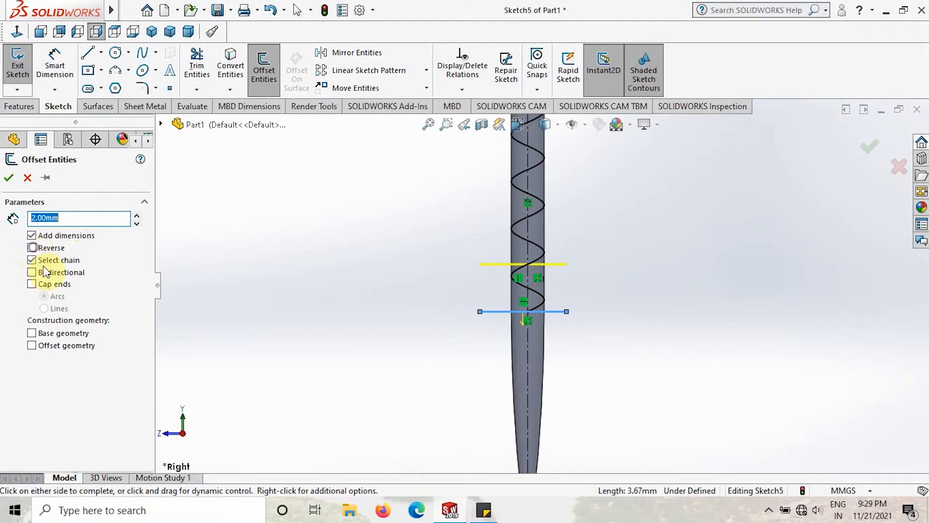
{"action": "left_click", "coordinate": [33, 249]}
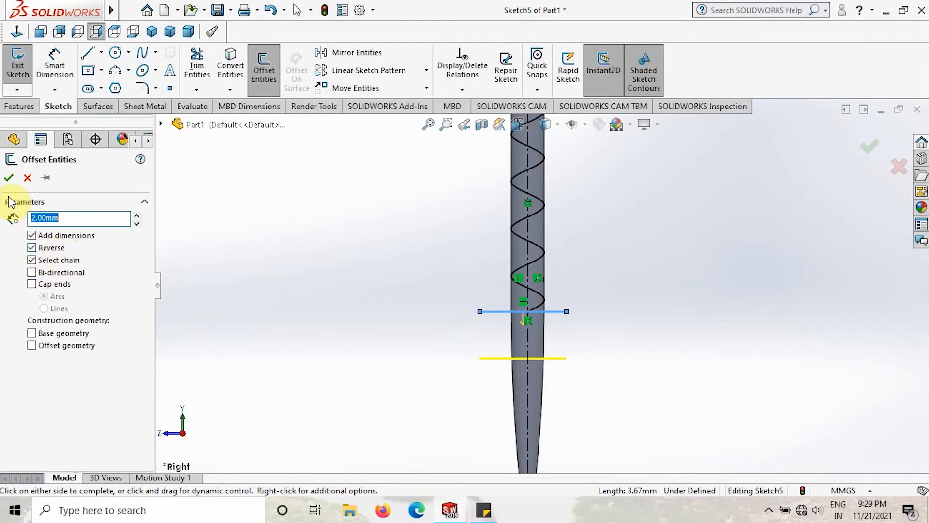
{"action": "left_click", "coordinate": [359, 340]}
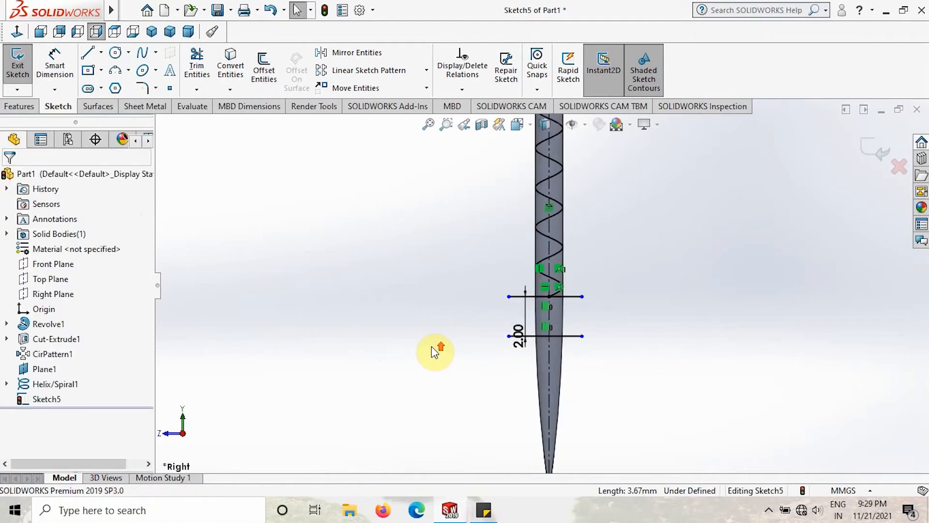
Offset the first offset line a further 2 mm toward the tip, using the reversed direction
{"action": "left_click", "coordinate": [264, 67]}
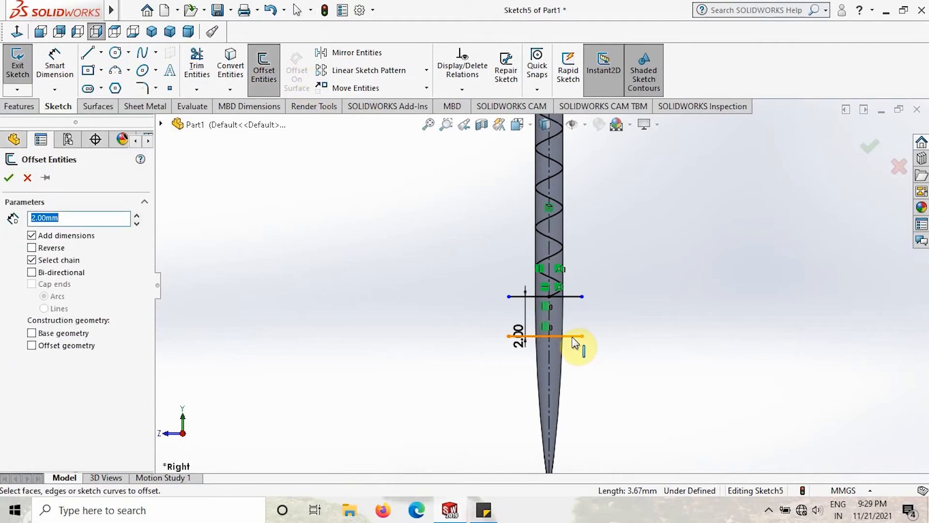
{"action": "left_click", "coordinate": [30, 178]}
{"action": "left_click", "coordinate": [266, 78]}
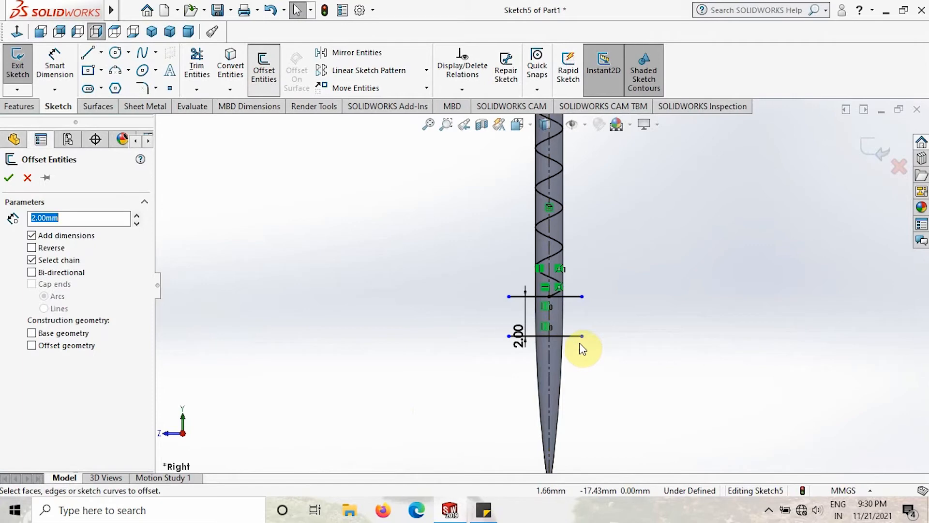
{"action": "left_click", "coordinate": [578, 337]}
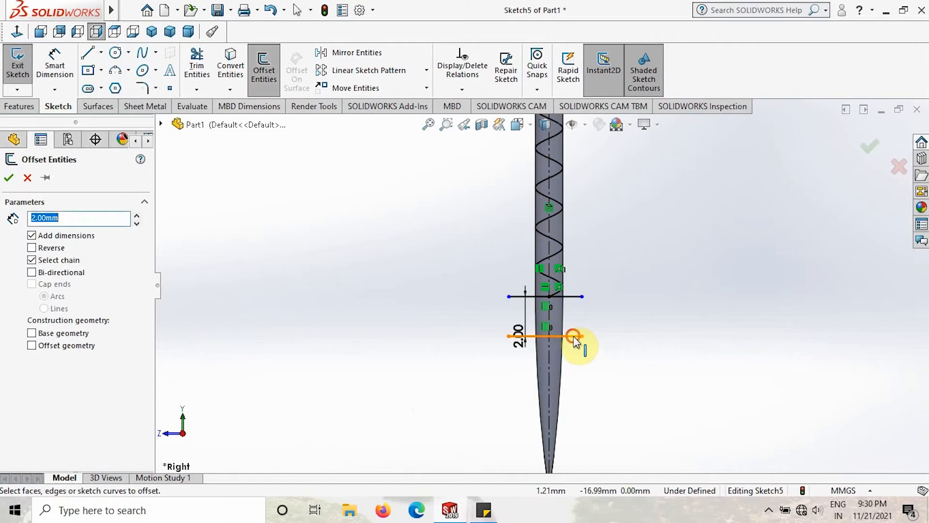
{"action": "left_click", "coordinate": [32, 248]}
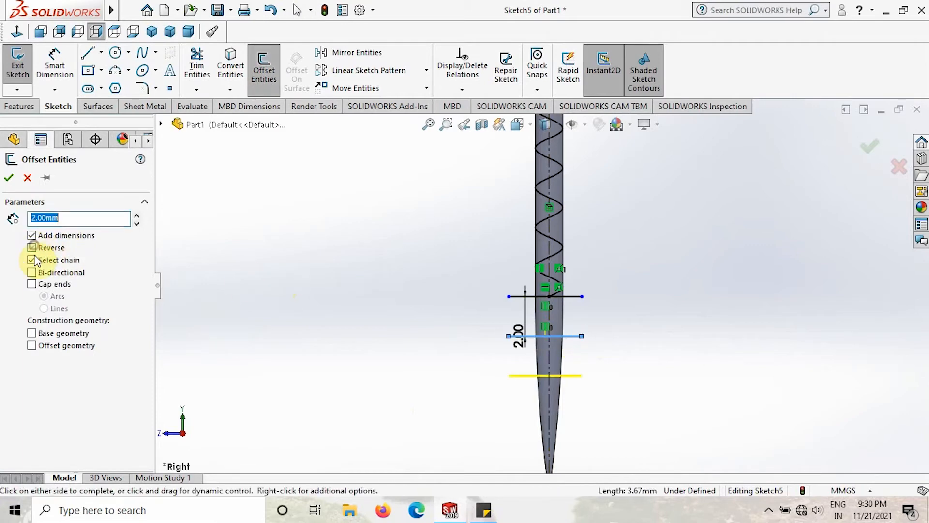
{"action": "left_click", "coordinate": [8, 178]}
Add a third 2 mm offset line below the second one, reversed toward the tip
{"action": "left_click", "coordinate": [263, 67]}
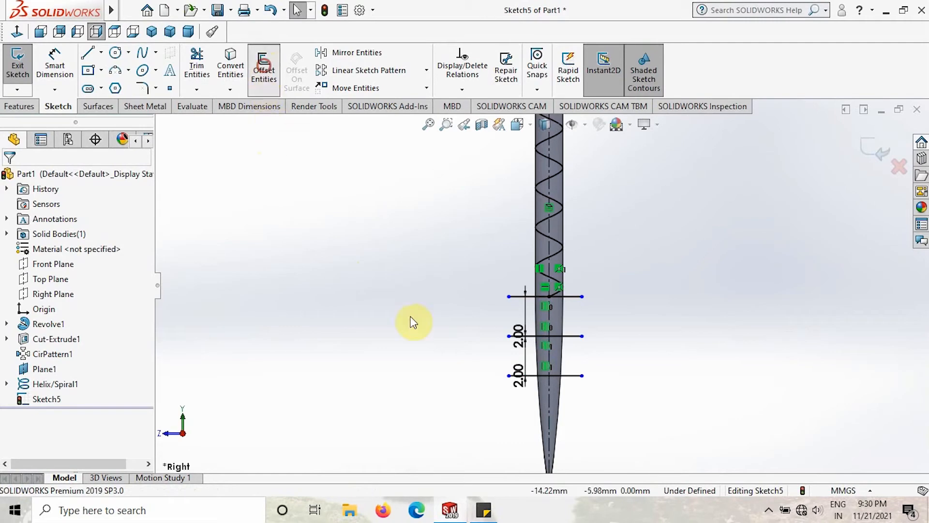
{"action": "left_click", "coordinate": [575, 376]}
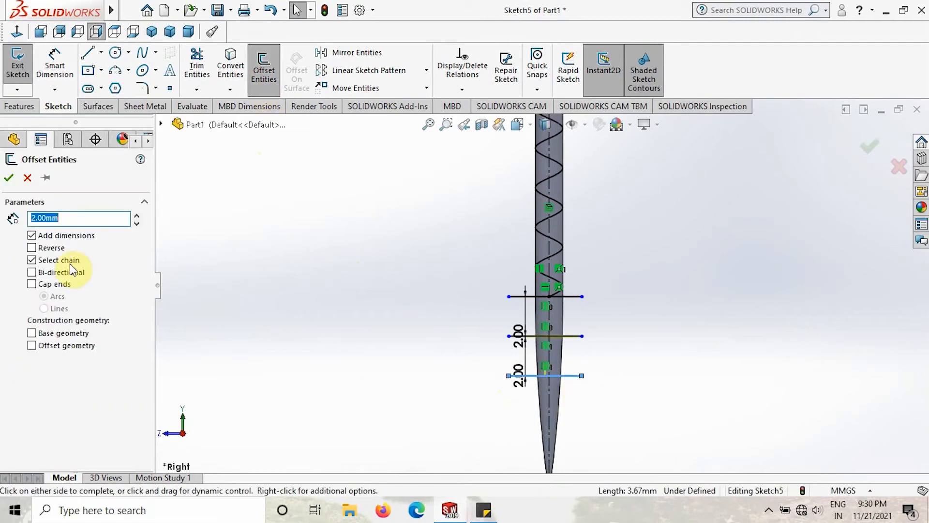
{"action": "left_click", "coordinate": [32, 247]}
{"action": "left_click", "coordinate": [8, 178]}
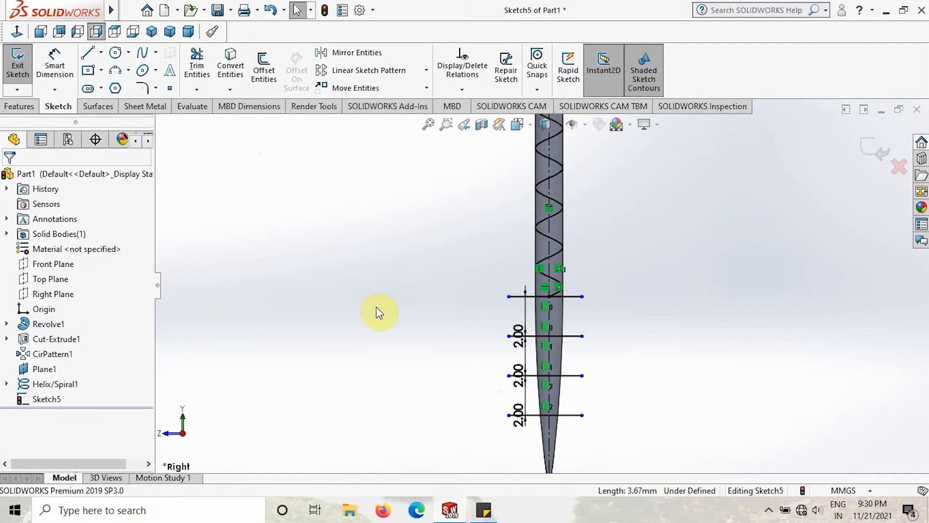
Offset the third offset line 2 mm toward the tip to create a fourth one on the taper
{"action": "scroll", "coordinate": [376, 306], "scroll_direction": "down", "scroll_amount": 1}
{"action": "scroll", "coordinate": [376, 306], "scroll_direction": "up", "scroll_amount": 3}
{"action": "scroll", "coordinate": [595, 370], "scroll_direction": "down", "scroll_amount": 2}
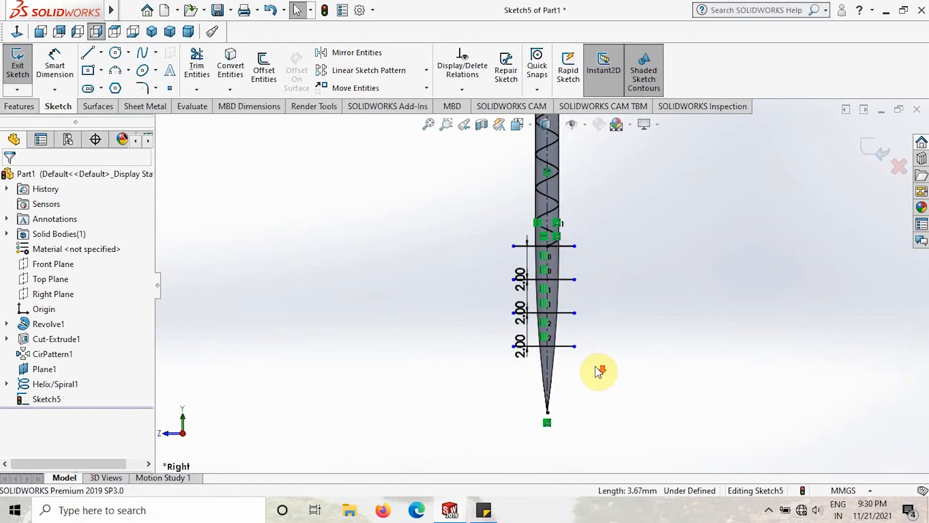
{"action": "left_click", "coordinate": [264, 70]}
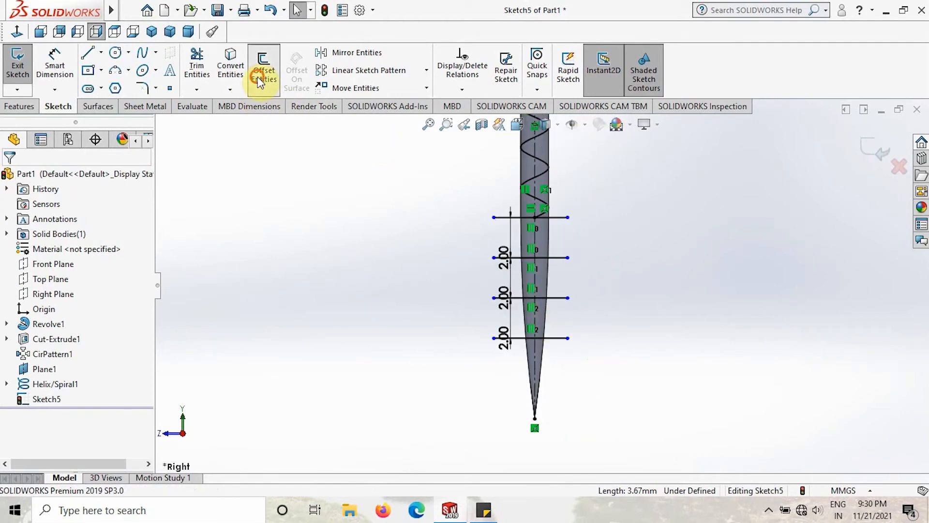
{"action": "left_click", "coordinate": [554, 339]}
{"action": "left_click", "coordinate": [32, 247]}
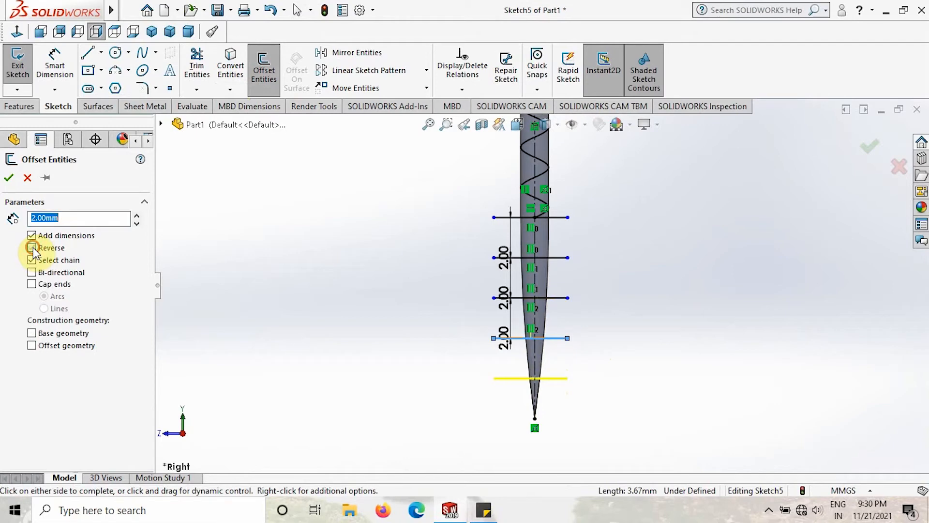
{"action": "left_click", "coordinate": [9, 180]}
Convert both curved silhouette edges of the tapered tip into sketch entities
{"action": "scroll", "coordinate": [408, 280], "scroll_direction": "up", "scroll_amount": 2}
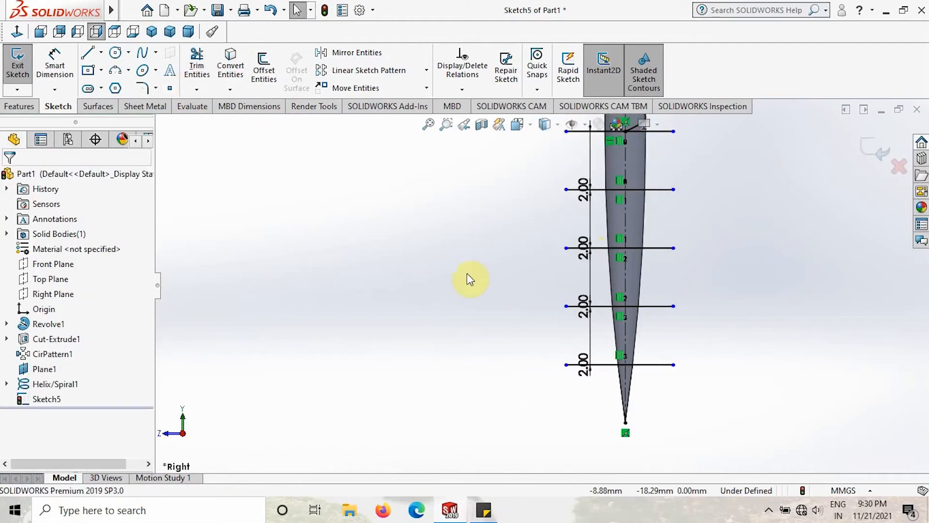
{"action": "left_click", "coordinate": [607, 224]}
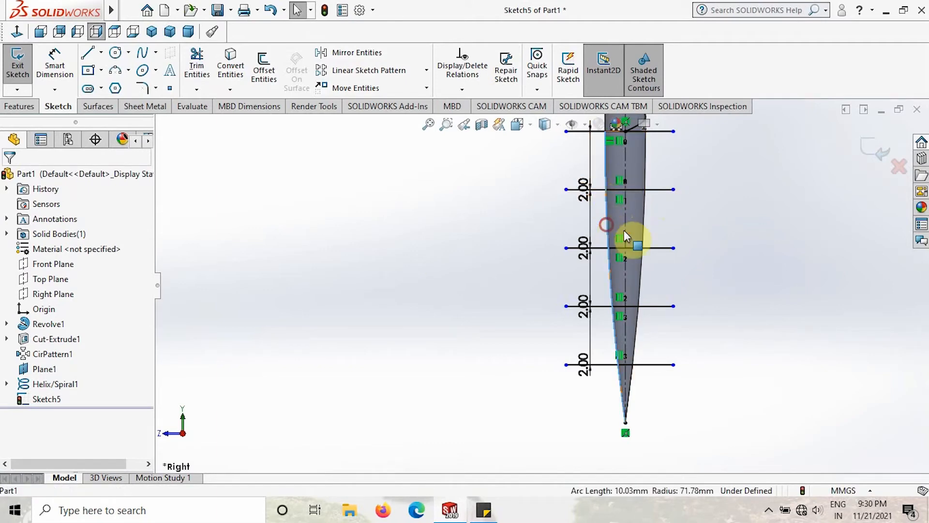
{"action": "left_click", "coordinate": [643, 216], "text": "ctrl"}
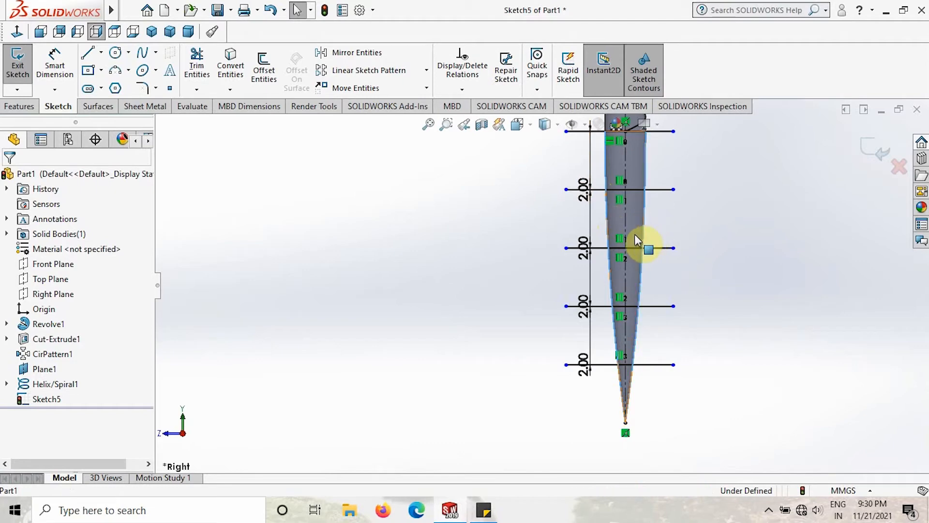
{"action": "left_click", "coordinate": [239, 72]}
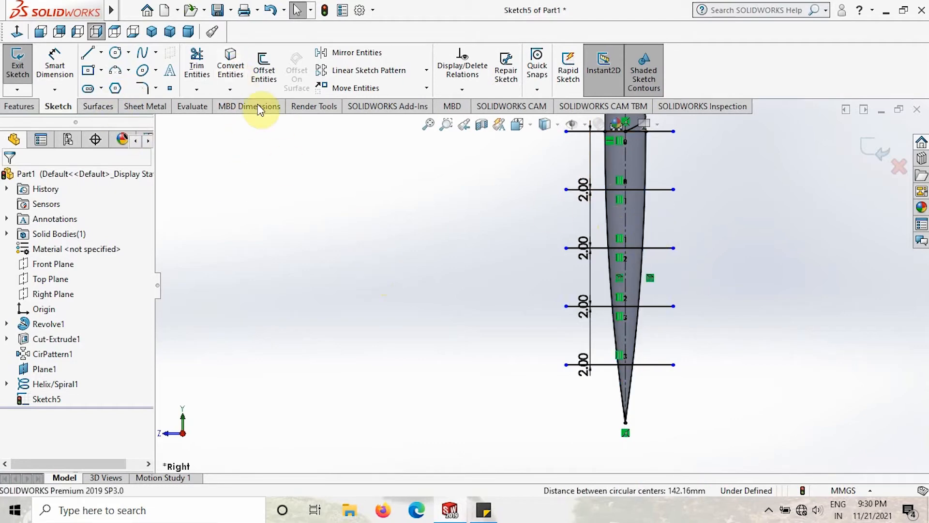
Trim both overhanging ends of the four offset lines and the right overhang of the original line back to the screw's outline
{"action": "left_click", "coordinate": [210, 73]}
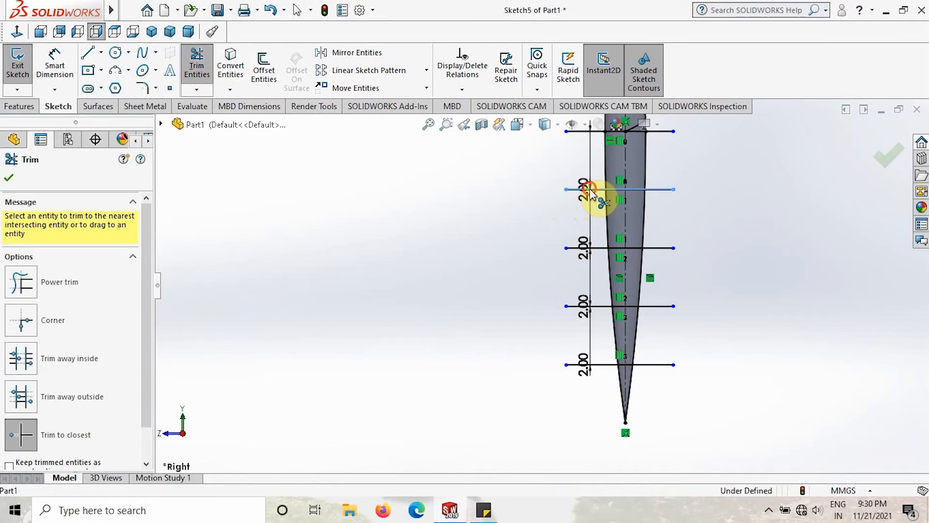
{"action": "left_click", "coordinate": [590, 165]}
{"action": "left_click", "coordinate": [666, 132]}
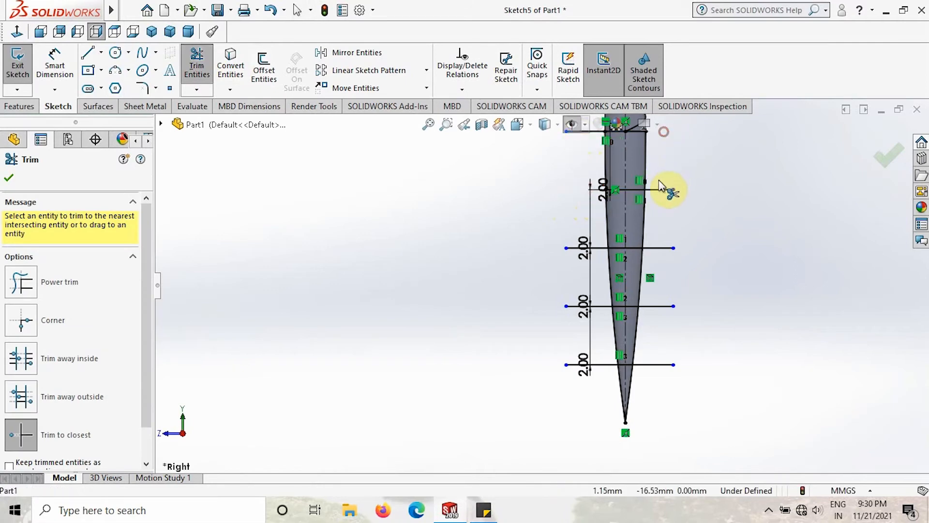
{"action": "left_click", "coordinate": [657, 189]}
{"action": "left_click", "coordinate": [578, 247]}
{"action": "left_click", "coordinate": [654, 249]}
{"action": "left_click", "coordinate": [656, 305]}
{"action": "left_click", "coordinate": [599, 307]}
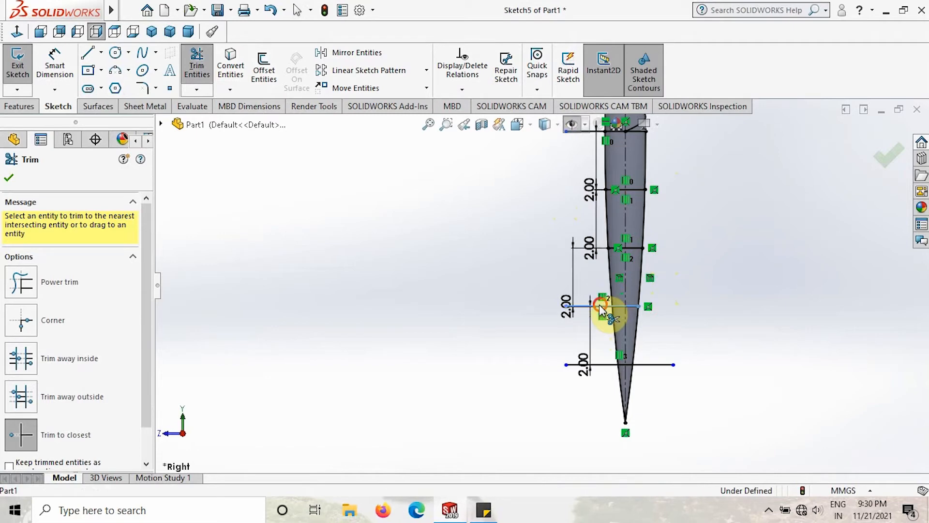
{"action": "left_click", "coordinate": [593, 363]}
{"action": "left_click", "coordinate": [653, 367]}
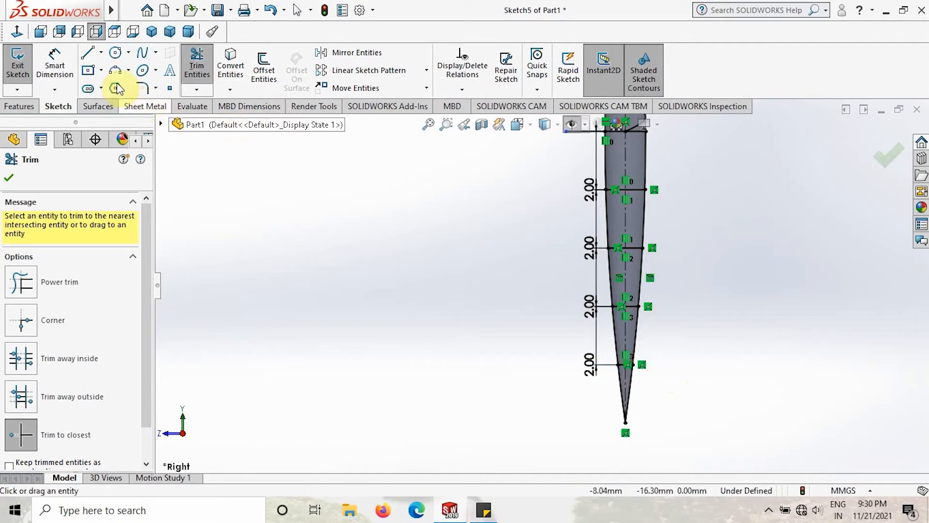
Add a driven dimension for the width of the first offset line between the tapered edges
{"action": "left_click", "coordinate": [55, 62]}
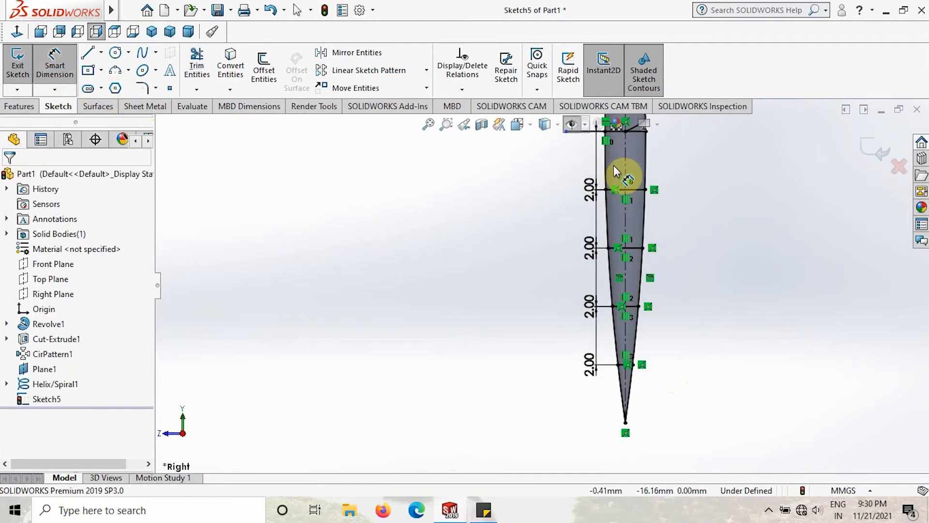
{"action": "scroll", "coordinate": [645, 160], "scroll_direction": "up", "scroll_amount": 2}
{"action": "scroll", "coordinate": [637, 165], "scroll_direction": "down", "scroll_amount": 1}
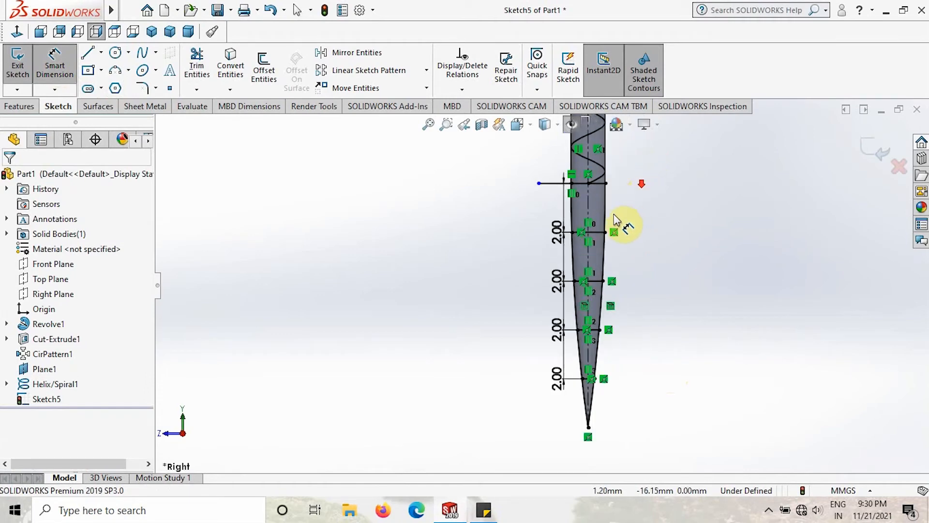
{"action": "left_click", "coordinate": [605, 232]}
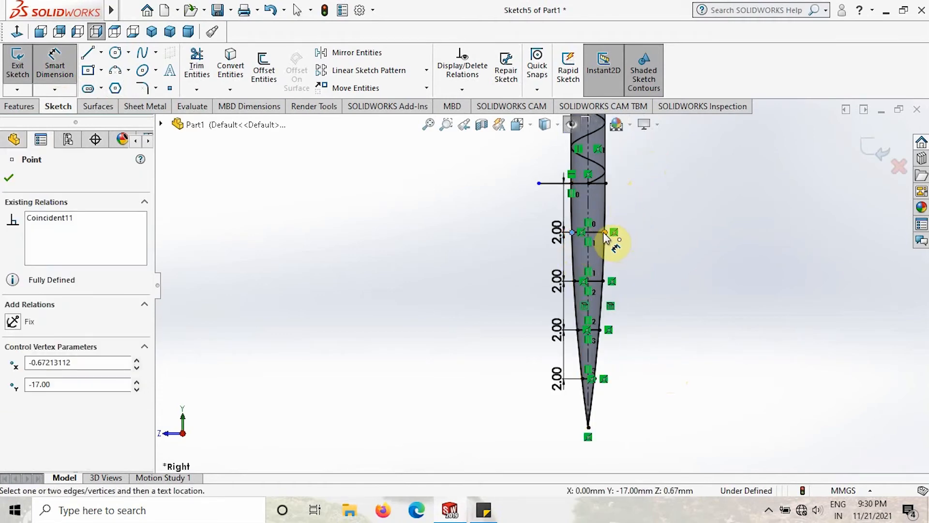
{"action": "left_click", "coordinate": [612, 226]}
{"action": "left_click", "coordinate": [618, 240]}
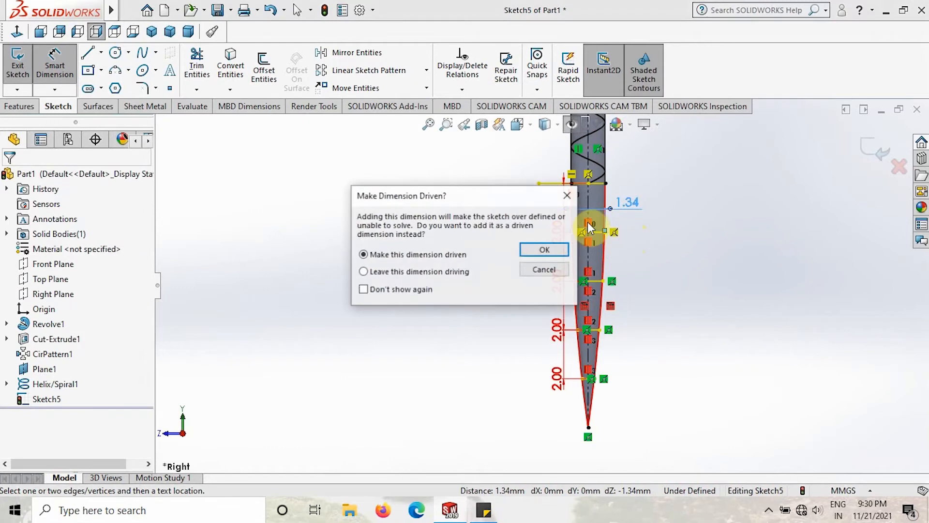
{"action": "left_click", "coordinate": [544, 250]}
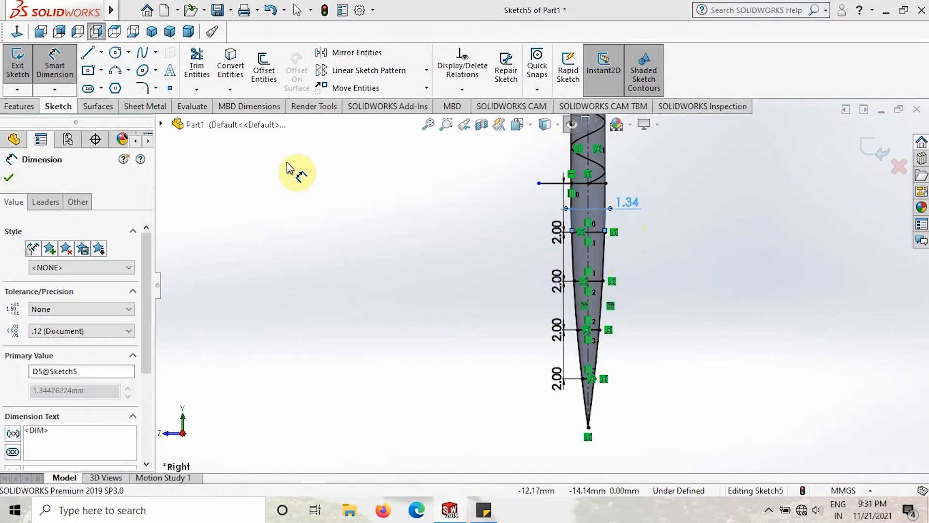
Add a driven width dimension to the second offset line on the taper
{"action": "left_click", "coordinate": [603, 280]}
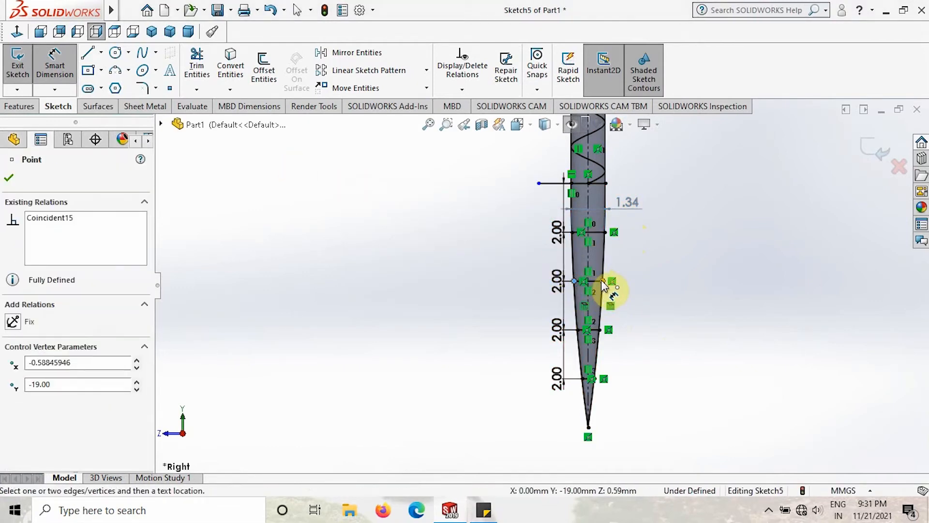
{"action": "left_click", "coordinate": [634, 258]}
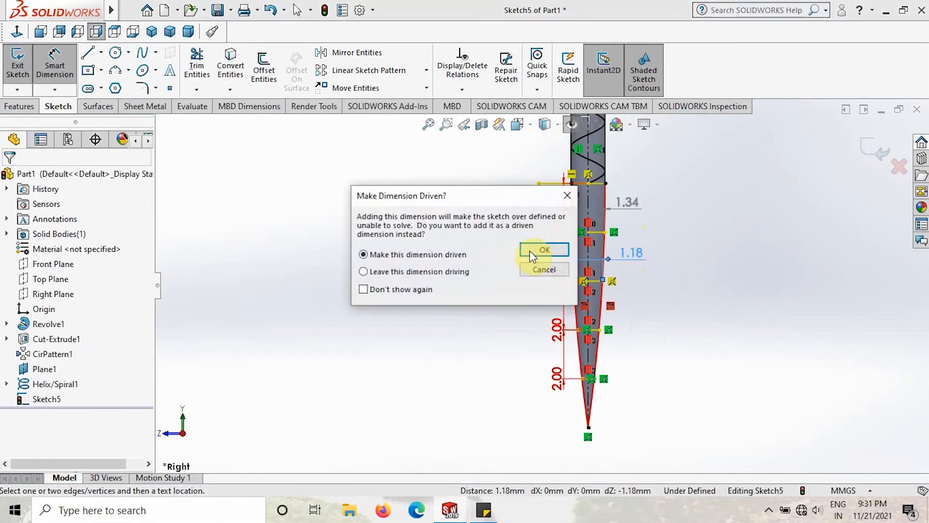
{"action": "left_click", "coordinate": [535, 252]}
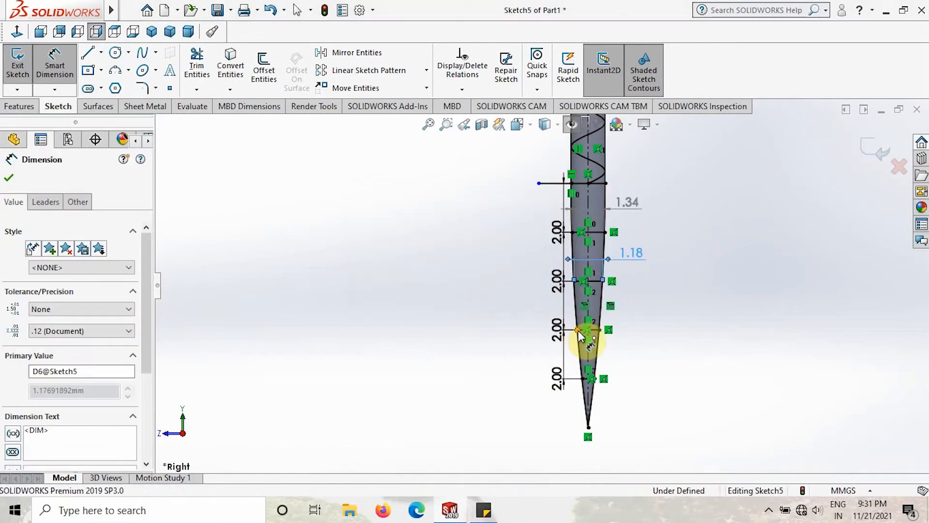
Dimension the third offset line's width between its endpoints as a driven dimension
{"action": "left_click", "coordinate": [578, 330]}
{"action": "left_click", "coordinate": [603, 331]}
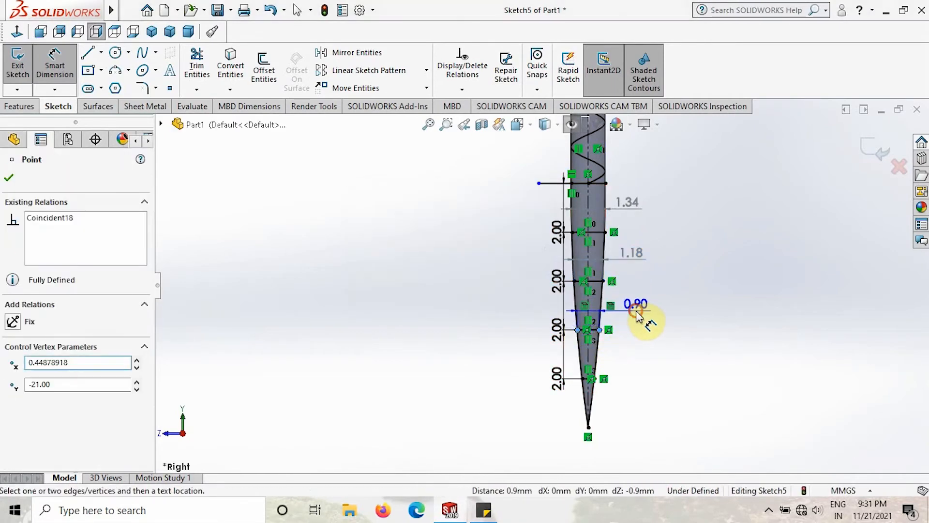
{"action": "left_click", "coordinate": [637, 305]}
{"action": "left_click", "coordinate": [544, 249]}
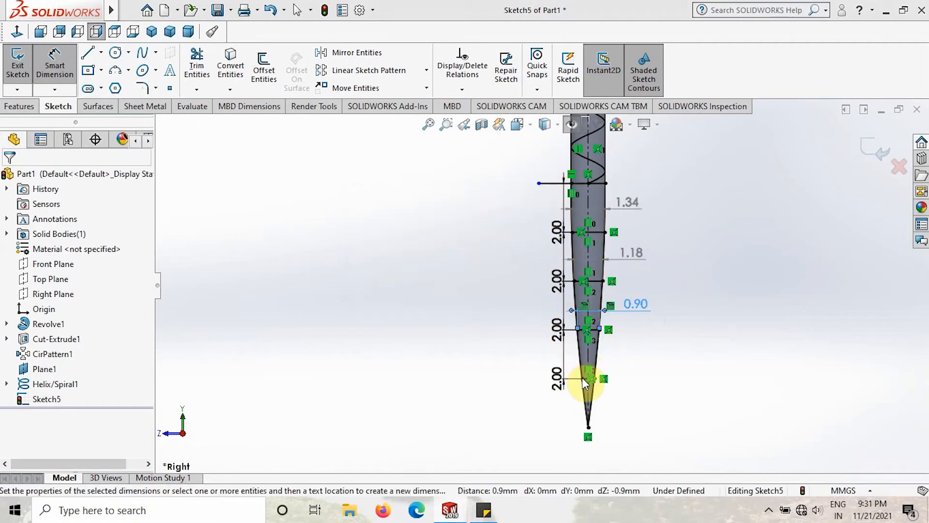
Dimension the fourth offset line's width between its endpoints near the tip as a driven dimension and finish the sketch
{"action": "left_click", "coordinate": [582, 379]}
{"action": "left_click", "coordinate": [582, 380]}
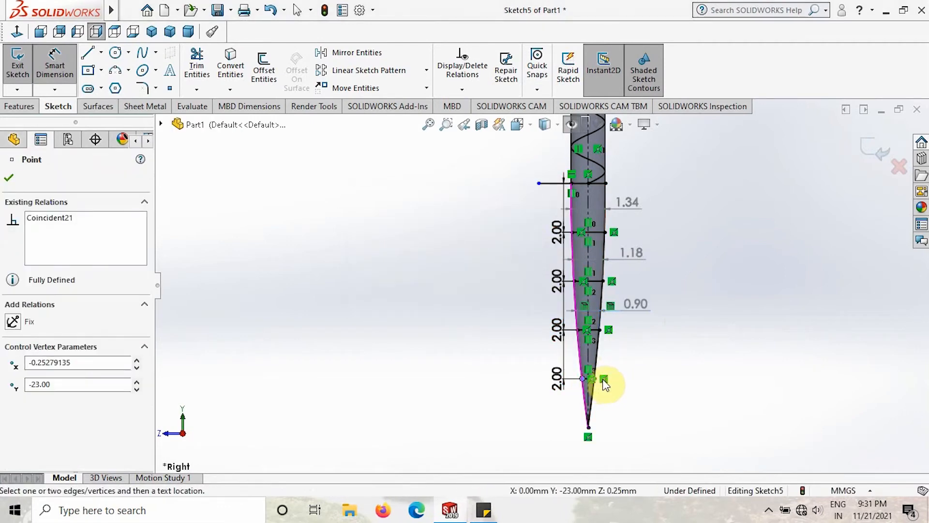
{"action": "left_click", "coordinate": [488, 324]}
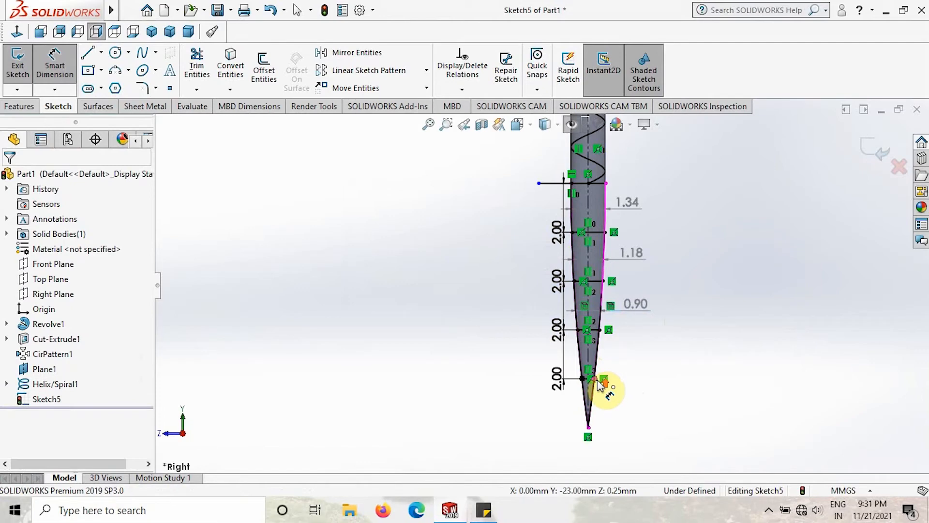
{"action": "scroll", "coordinate": [586, 367], "scroll_direction": "down", "scroll_amount": 5}
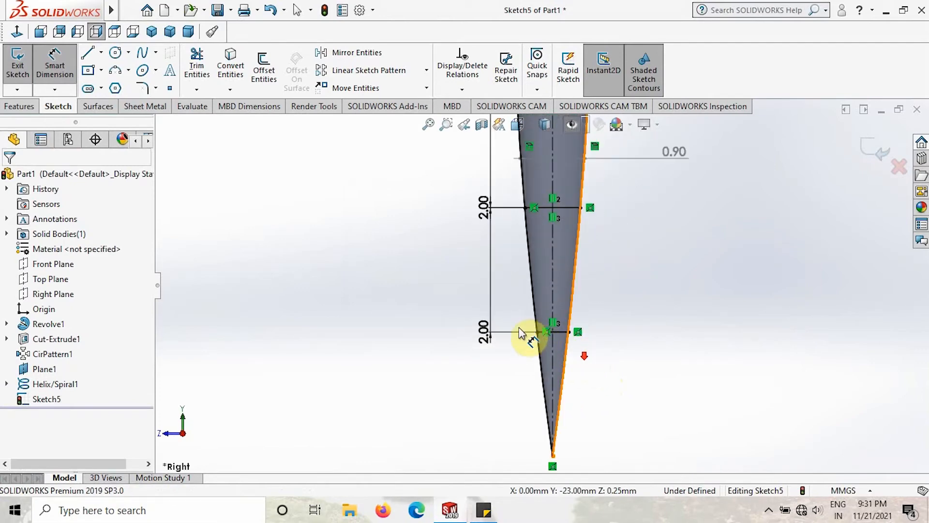
{"action": "left_click", "coordinate": [537, 332]}
{"action": "left_click", "coordinate": [569, 333]}
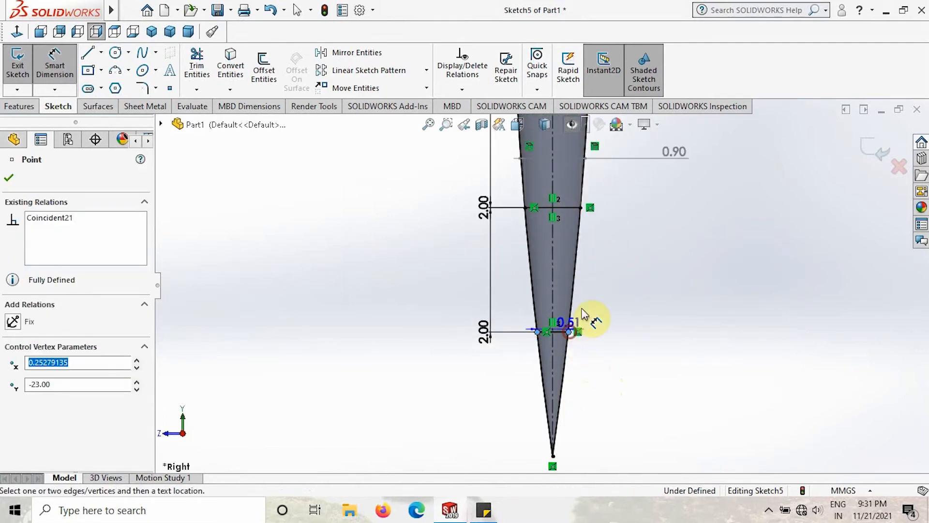
{"action": "left_click", "coordinate": [437, 227]}
{"action": "left_click", "coordinate": [551, 249]}
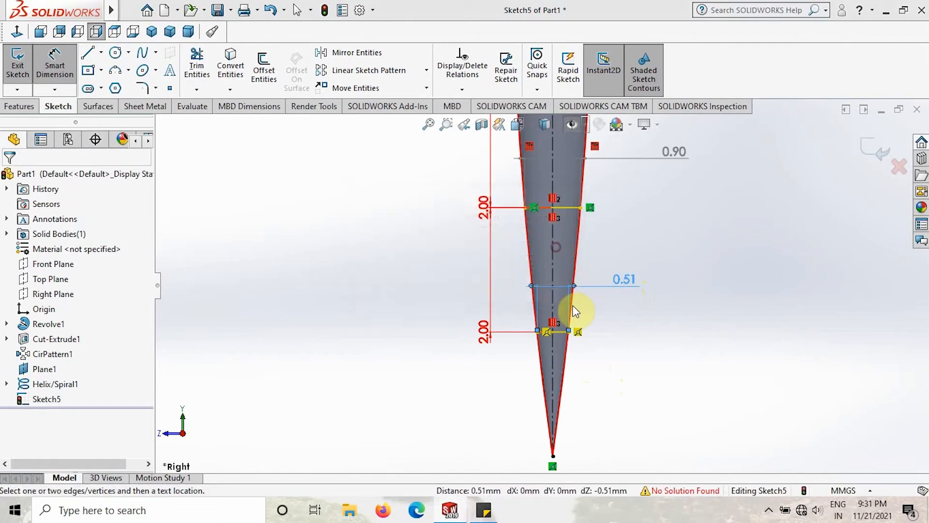
{"action": "scroll", "coordinate": [576, 312], "scroll_direction": "up", "scroll_amount": 6}
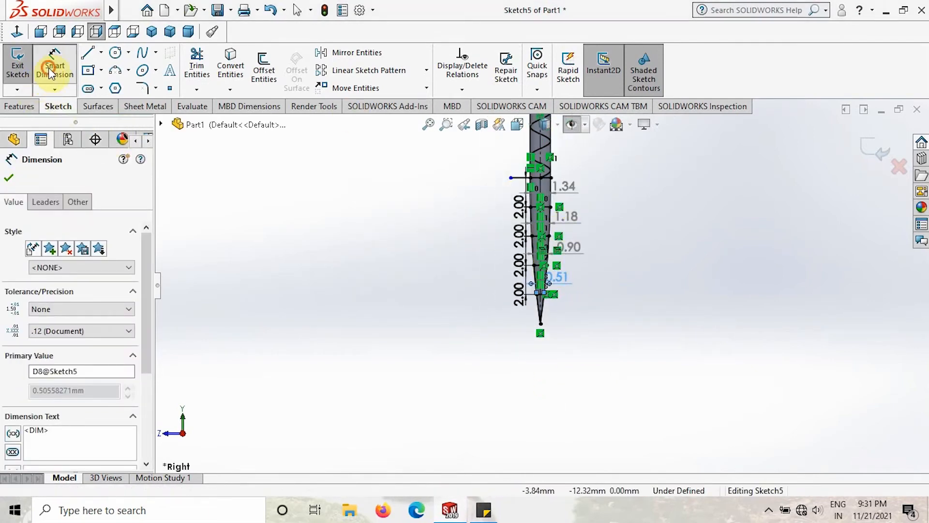
{"action": "left_click", "coordinate": [18, 66]}
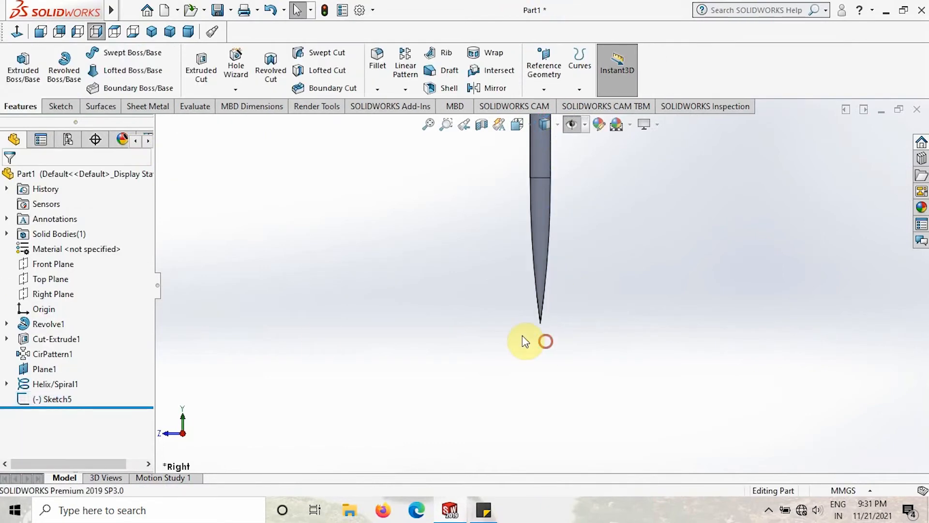
Review the taper width dimensions in the reference sketch and the existing helix parameters
{"action": "left_click", "coordinate": [65, 398]}
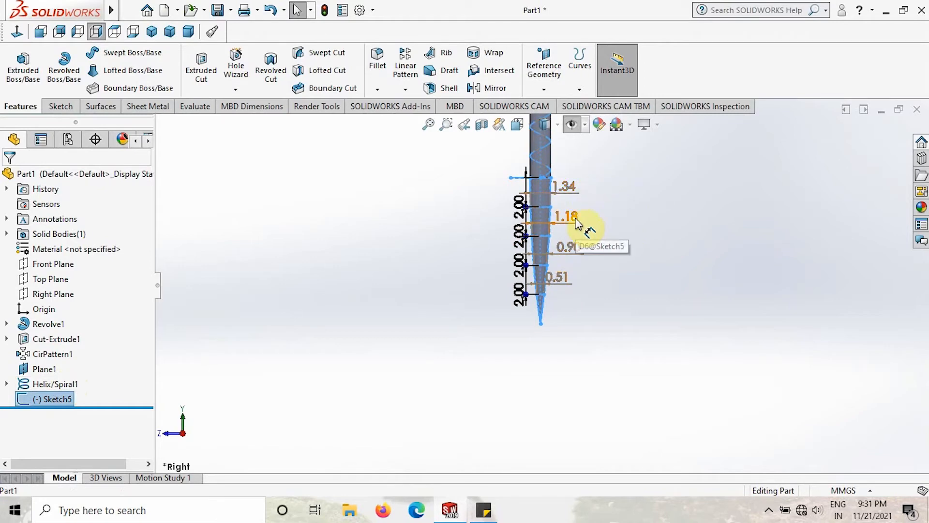
{"action": "left_click", "coordinate": [291, 401]}
{"action": "left_click", "coordinate": [62, 384]}
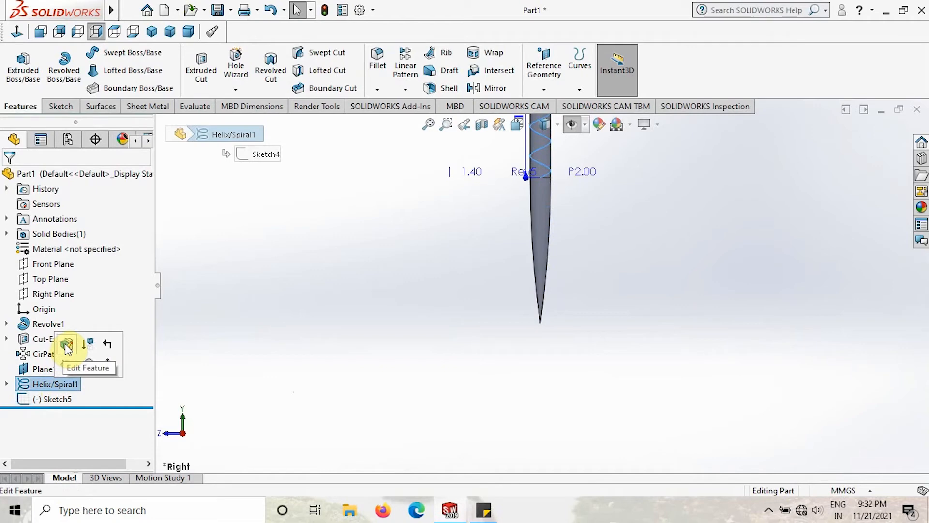
{"action": "left_click", "coordinate": [306, 376]}
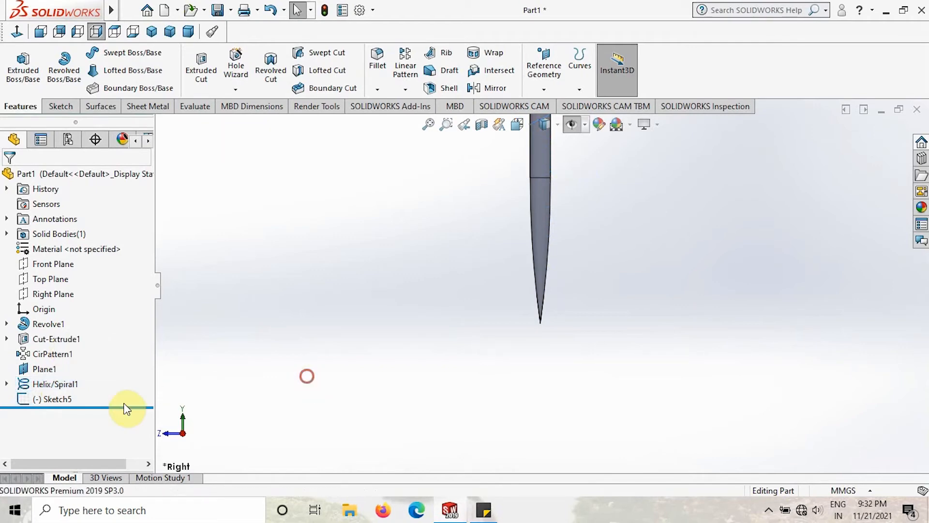
{"action": "left_click", "coordinate": [54, 398]}
{"action": "left_click", "coordinate": [291, 367]}
Edit the variable-pitch helix and add a third region row with 2 mm pitch, 6 revolutions and 1.34 mm diameter
{"action": "left_click", "coordinate": [62, 384]}
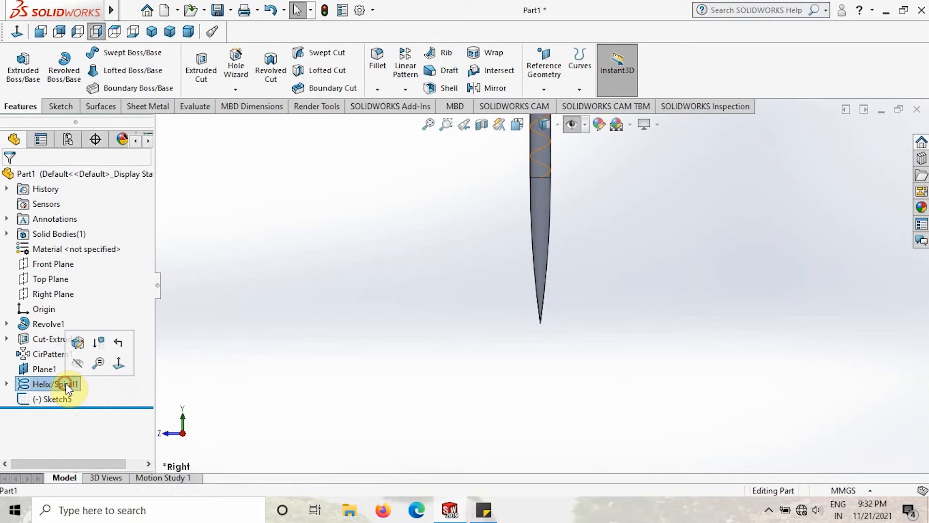
{"action": "left_click", "coordinate": [75, 350]}
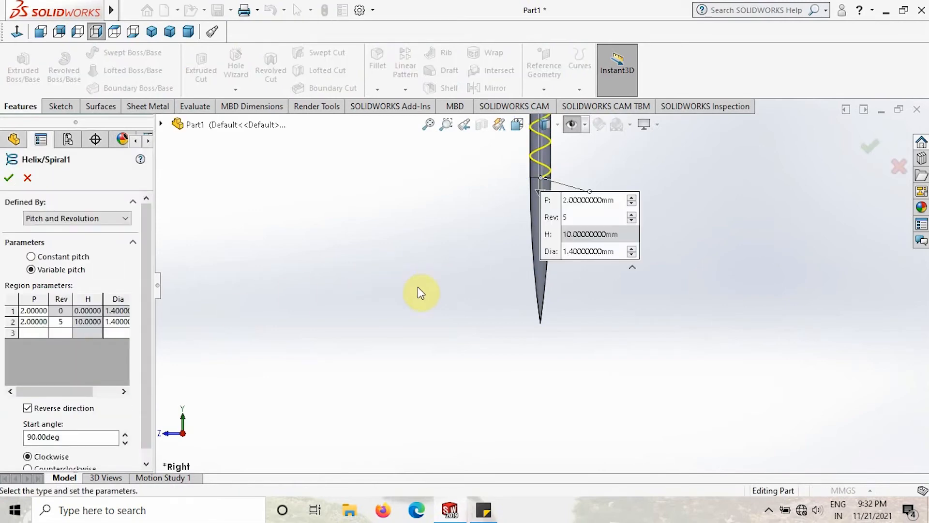
{"action": "left_click", "coordinate": [35, 333]}
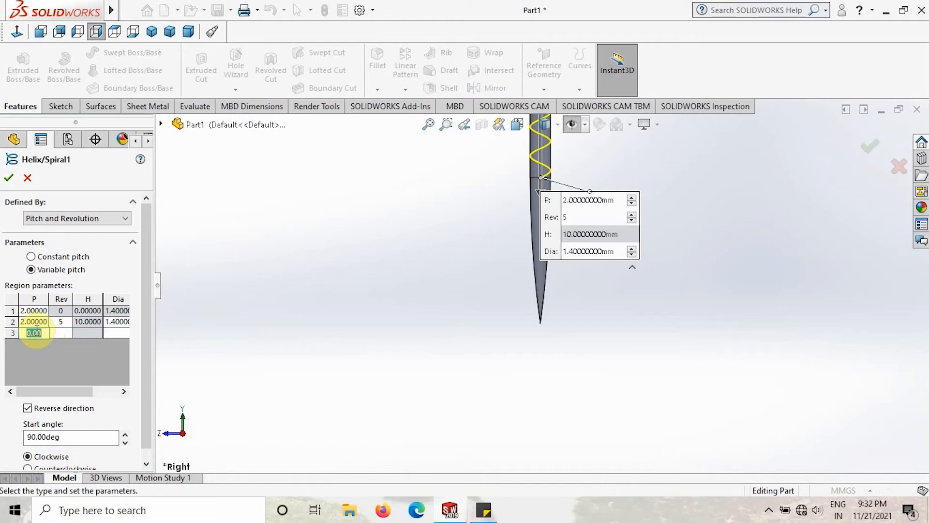
{"action": "type", "text": "2"}
{"action": "left_click", "coordinate": [62, 332]}
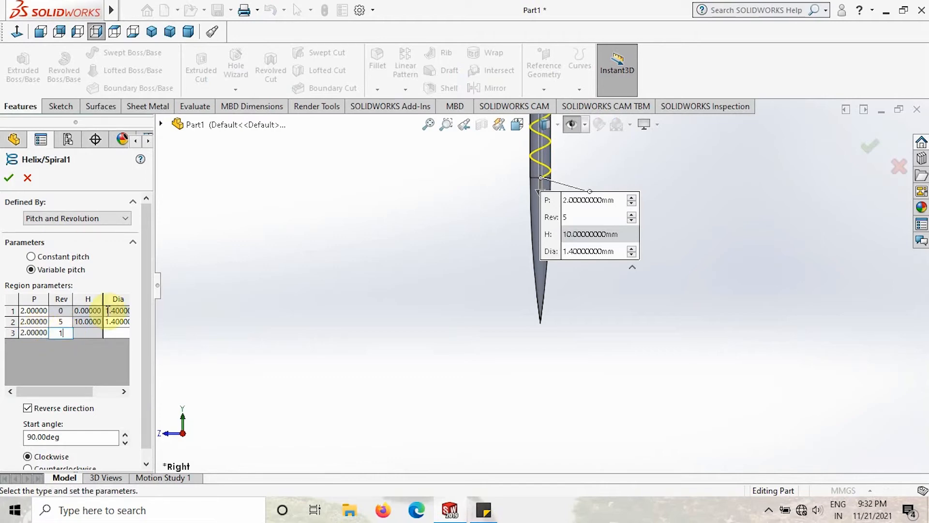
{"action": "left_click", "coordinate": [114, 332]}
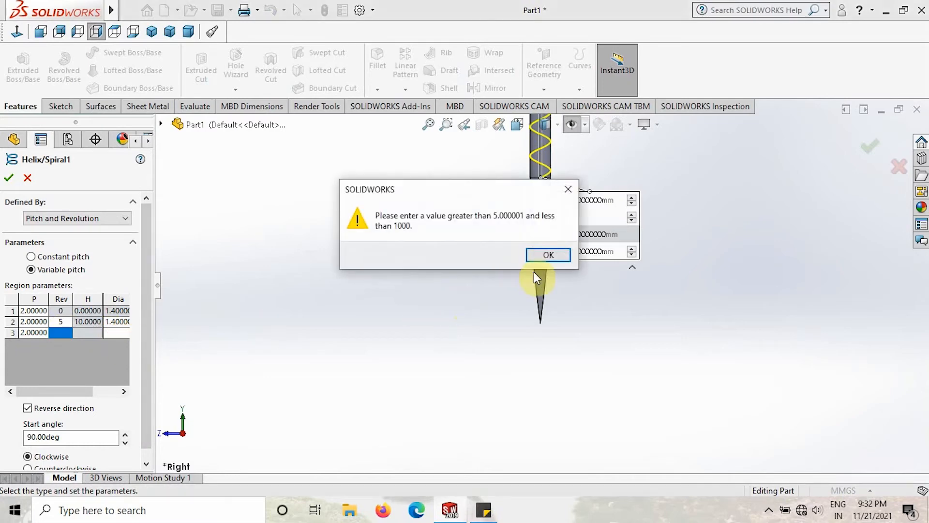
{"action": "left_click", "coordinate": [541, 255]}
{"action": "left_click", "coordinate": [62, 332]}
{"action": "type", "text": "6"}
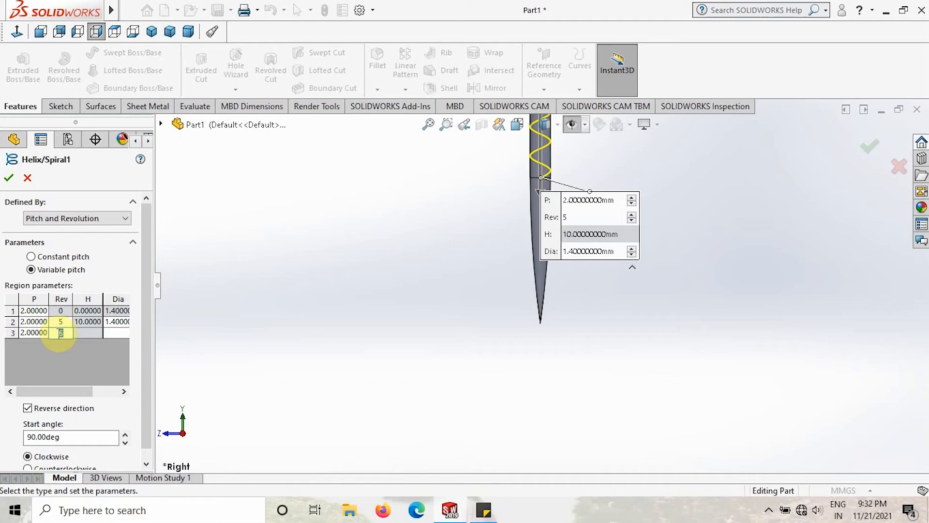
{"action": "left_click", "coordinate": [118, 333]}
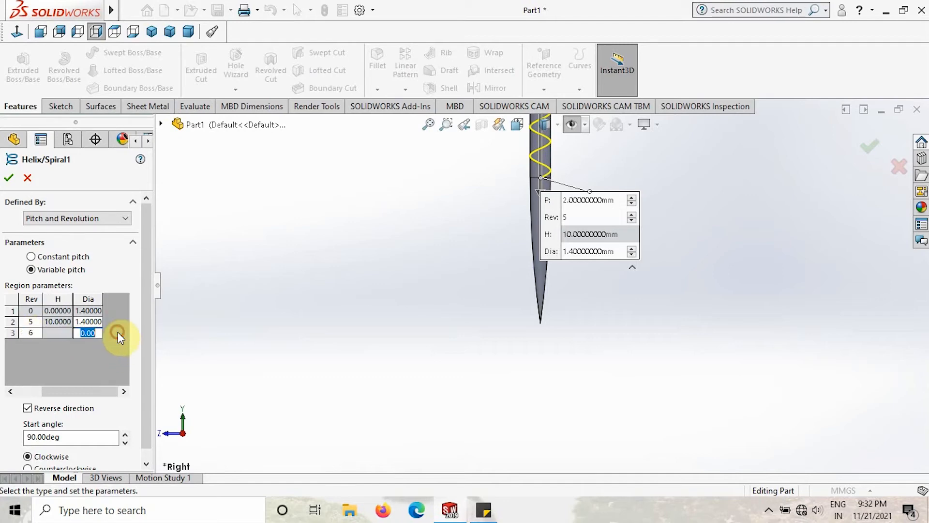
{"action": "type", "text": "1.3"}
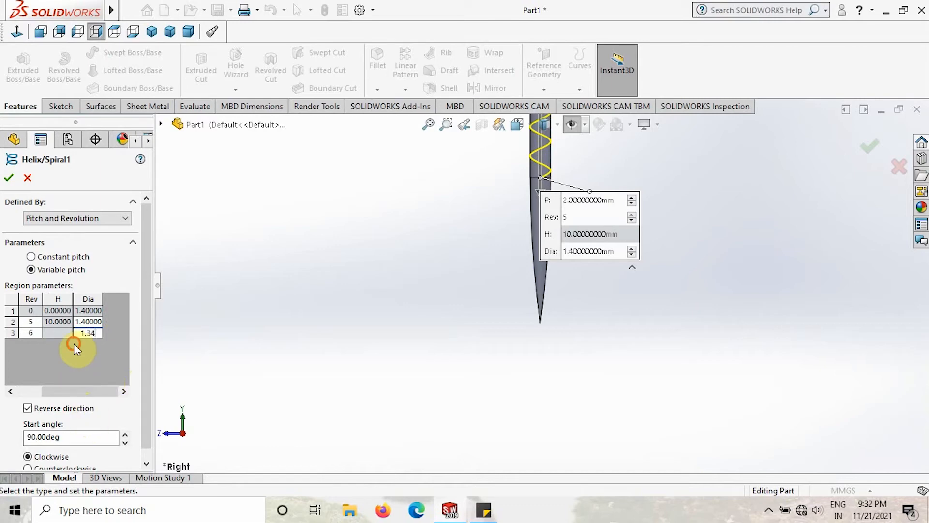
{"action": "type", "text": "4"}
{"action": "left_click", "coordinate": [74, 344]}
Add a fourth helix region row with 2 mm pitch, 7 revolutions and 1.18 mm diameter, and accept the helix
{"action": "double_click", "coordinate": [29, 344]}
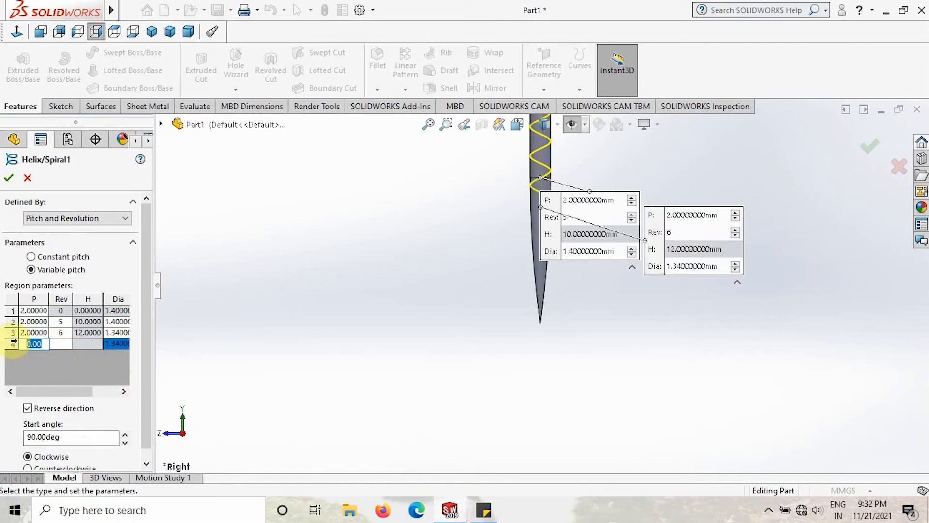
{"action": "left_click", "coordinate": [66, 344]}
{"action": "type", "text": "7"}
{"action": "left_click", "coordinate": [117, 342]}
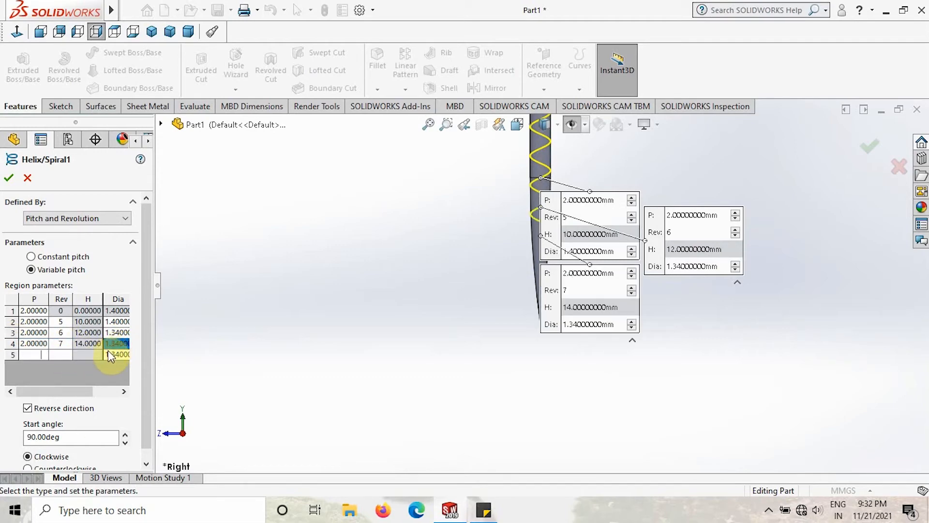
{"action": "left_click", "coordinate": [110, 343]}
{"action": "type", "text": "1."}
{"action": "left_click", "coordinate": [28, 355]}
{"action": "left_click_drag", "start_coordinate": [51, 392], "coordinate": [25, 392]}
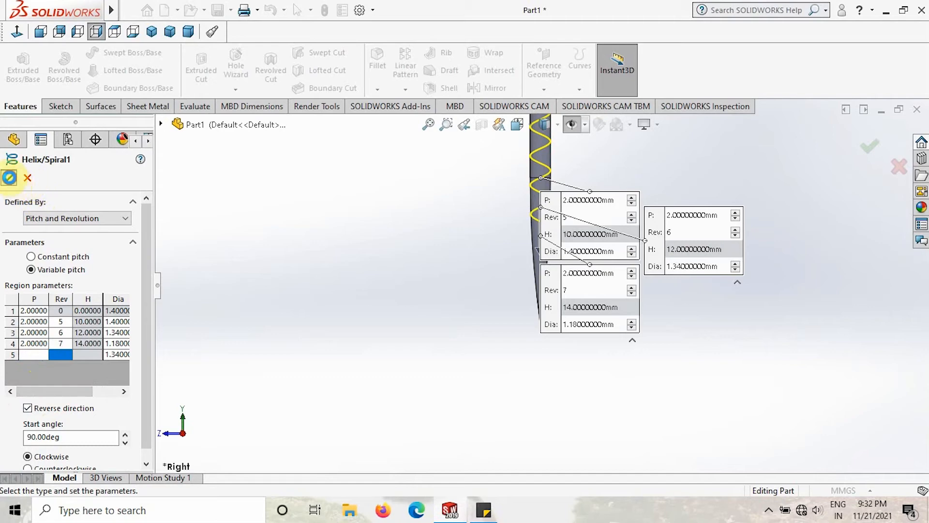
{"action": "left_click", "coordinate": [9, 178]}
Recheck the sketched taper widths and extend the helix with a fifth region row of 2 mm pitch, 8 revolutions and 0.9 mm diameter
{"action": "left_click", "coordinate": [58, 399]}
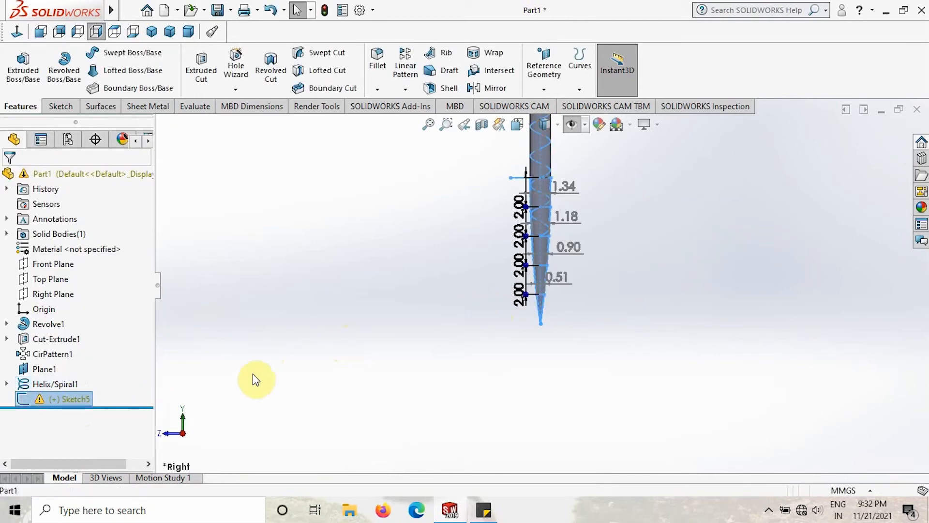
{"action": "left_click", "coordinate": [370, 343]}
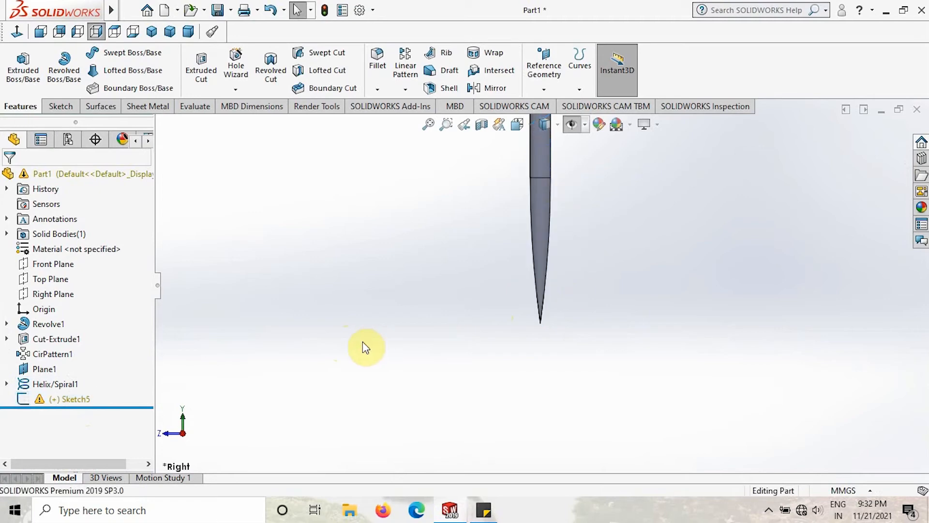
{"action": "left_click", "coordinate": [56, 399]}
{"action": "left_click", "coordinate": [325, 345]}
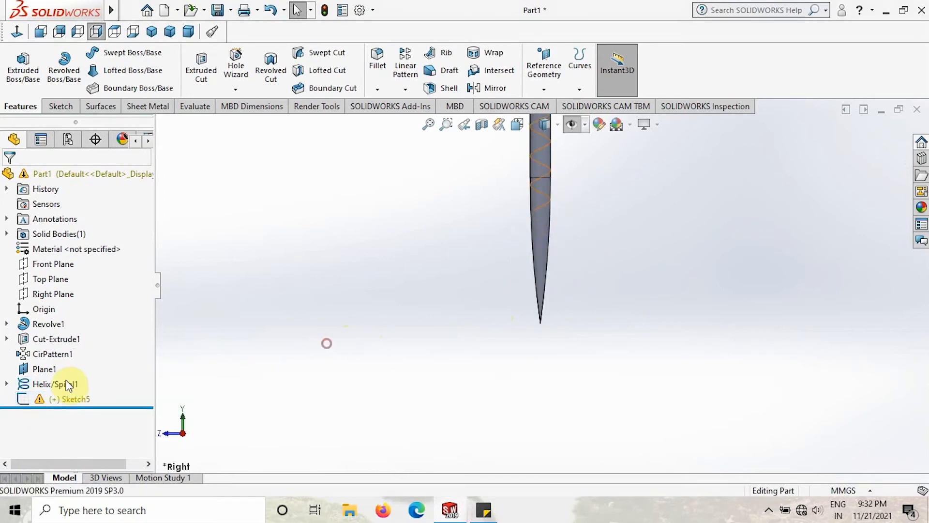
{"action": "left_click", "coordinate": [66, 380]}
{"action": "left_click", "coordinate": [76, 341]}
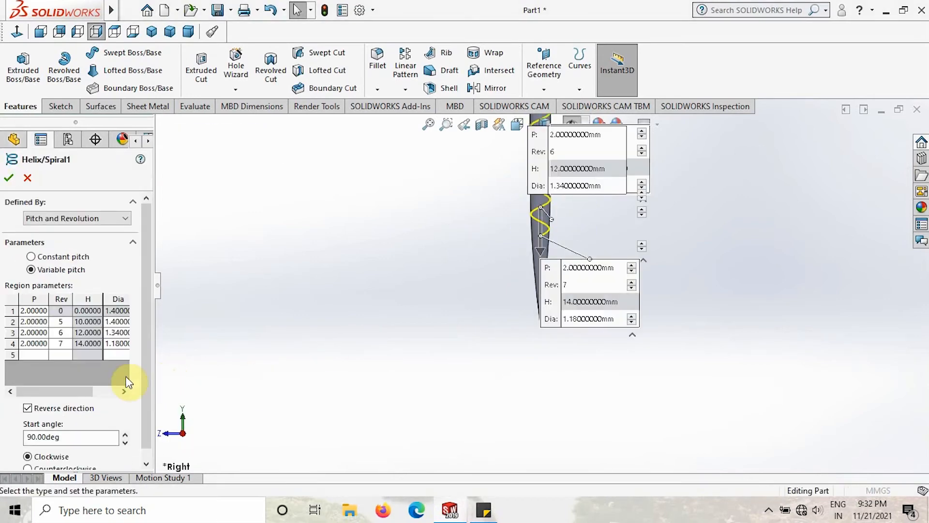
{"action": "left_click", "coordinate": [38, 353]}
{"action": "type", "text": "2"}
{"action": "left_click", "coordinate": [59, 354]}
{"action": "type", "text": "8"}
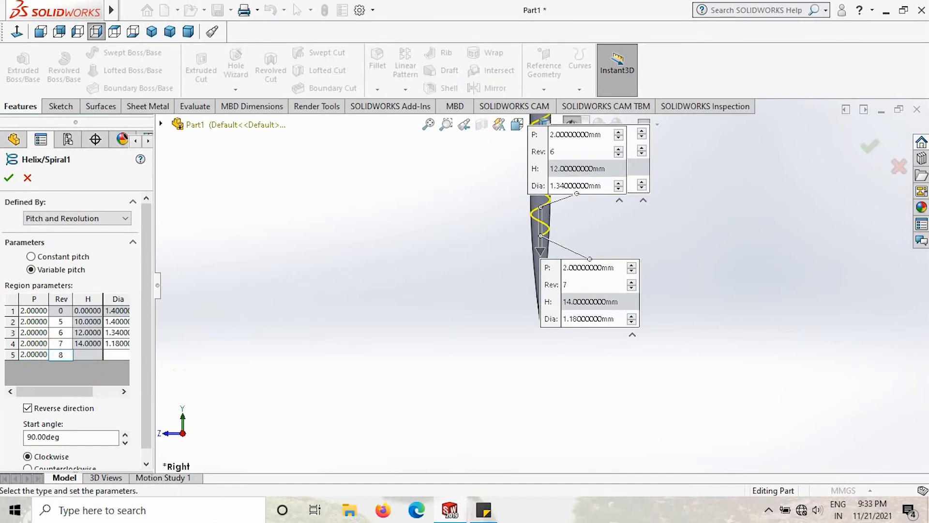
{"action": "left_click", "coordinate": [115, 353]}
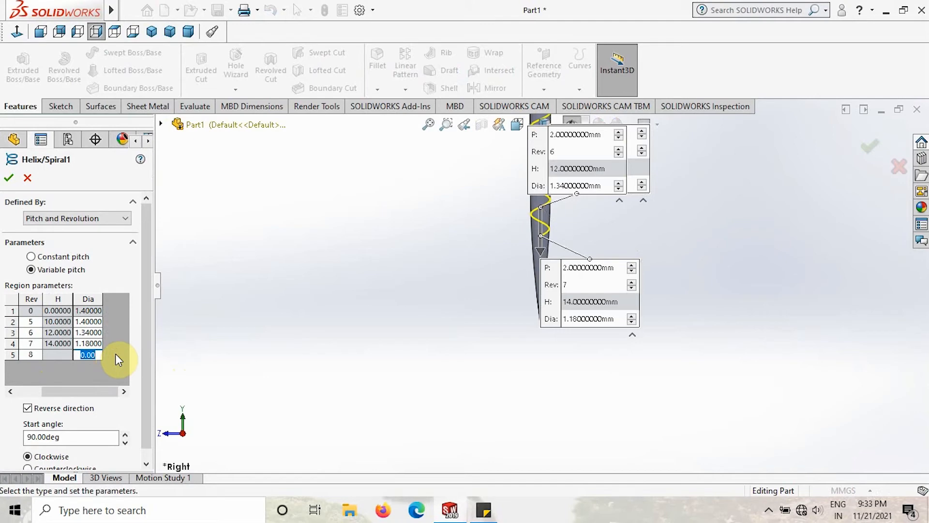
{"action": "type", "text": "0."}
{"action": "left_click", "coordinate": [72, 371]}
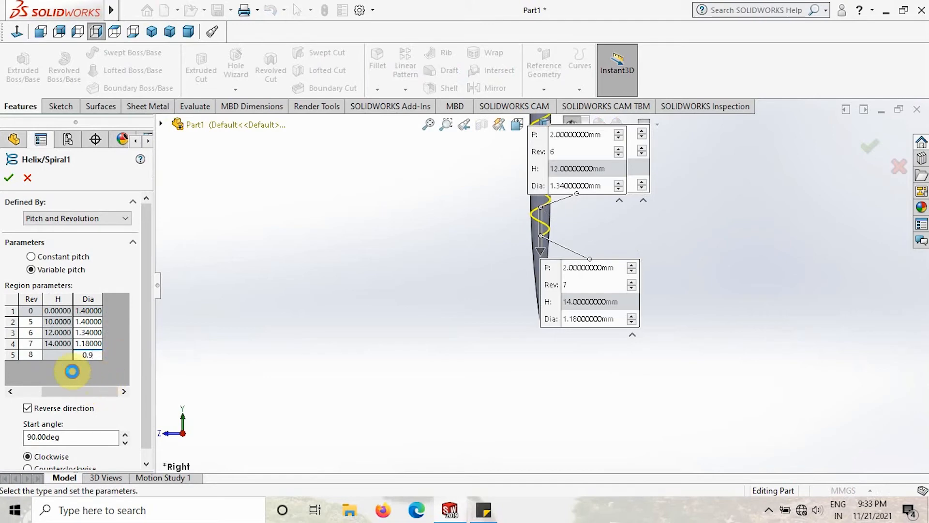
Add a sixth helix region row with 2 mm pitch, 9 revolutions and 0.51 mm diameter, and accept the helix
{"action": "left_click", "coordinate": [36, 365]}
{"action": "type", "text": "2"}
{"action": "left_click", "coordinate": [61, 365]}
{"action": "type", "text": "9"}
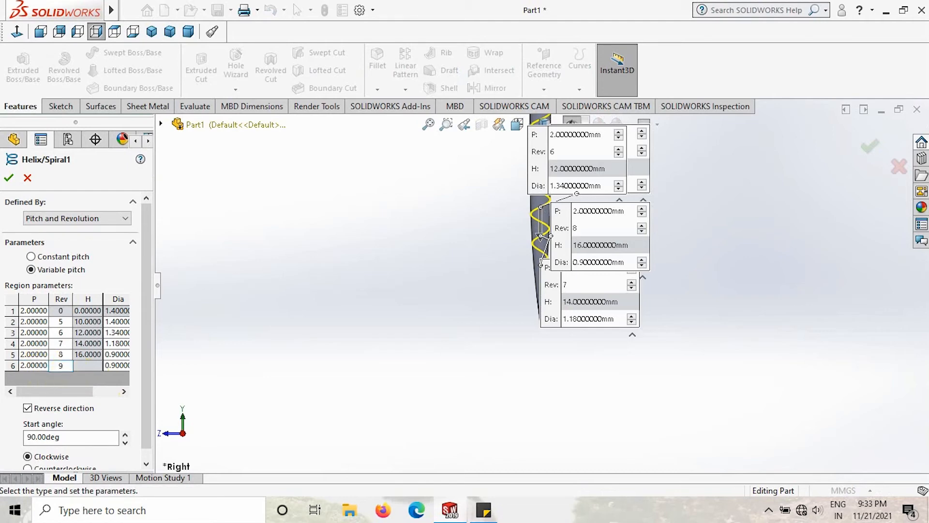
{"action": "left_click", "coordinate": [117, 366]}
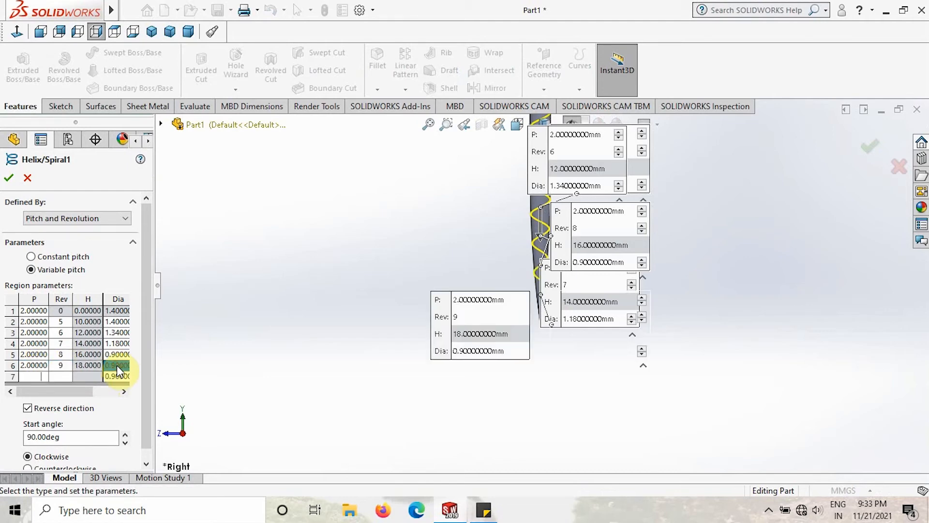
{"action": "left_click", "coordinate": [117, 365]}
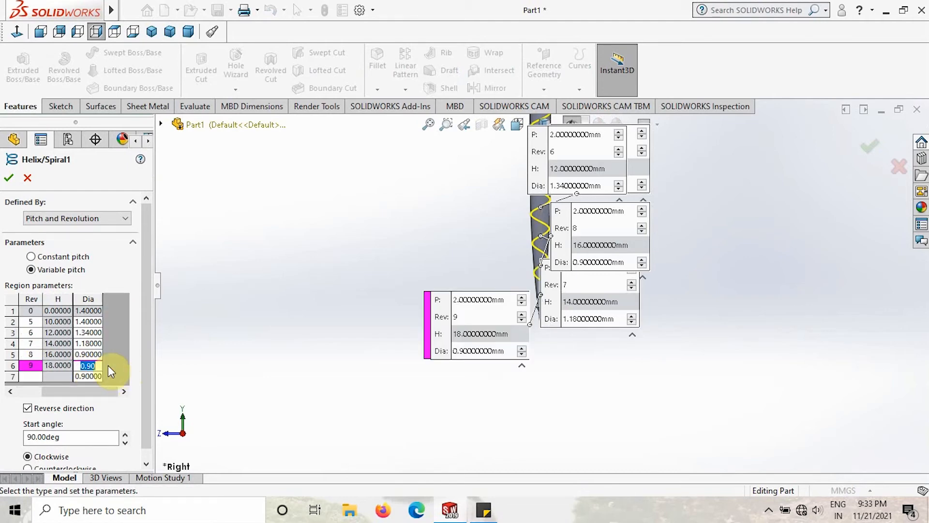
{"action": "type", "text": "0.51000"}
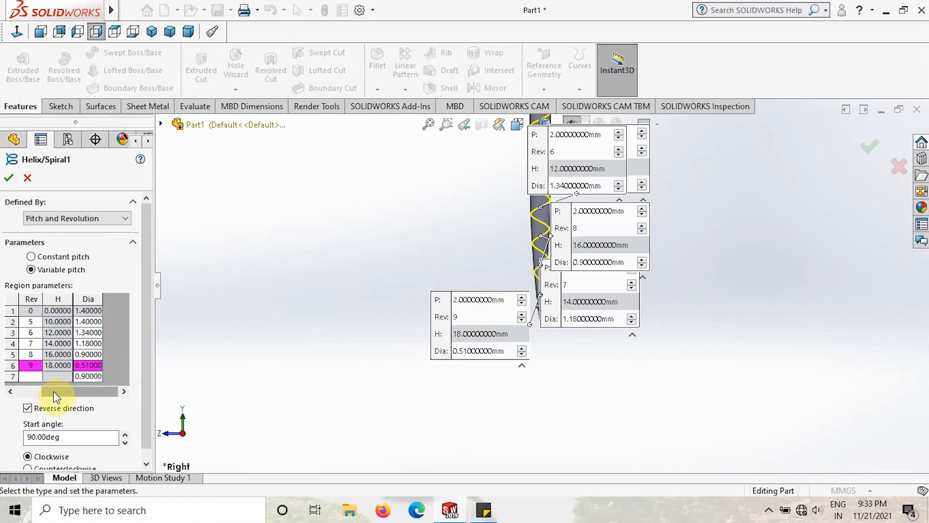
{"action": "left_click_drag", "start_coordinate": [54, 390], "coordinate": [11, 393]}
{"action": "left_click", "coordinate": [9, 178]}
Examine the extended helix and the reference sketch around the screw's tapered tip from several angles
{"action": "middle_click_drag", "start_coordinate": [448, 358], "coordinate": [516, 324]}
{"action": "left_click", "coordinate": [497, 297]}
{"action": "left_click", "coordinate": [69, 399]}
{"action": "left_click", "coordinate": [278, 352]}
{"action": "mouse_move", "coordinate": [290, 338]}
{"action": "middle_mouse_down"}
{"action": "mouse_move", "coordinate": [269, 391]}
{"action": "mouse_move", "coordinate": [309, 324]}
{"action": "mouse_move", "coordinate": [290, 356]}
{"action": "middle_mouse_up"}
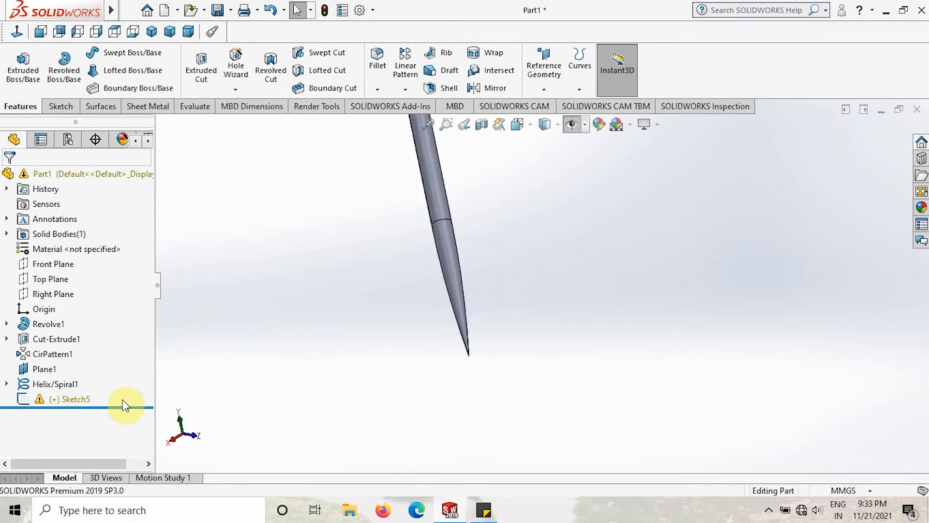
{"action": "left_click", "coordinate": [63, 396]}
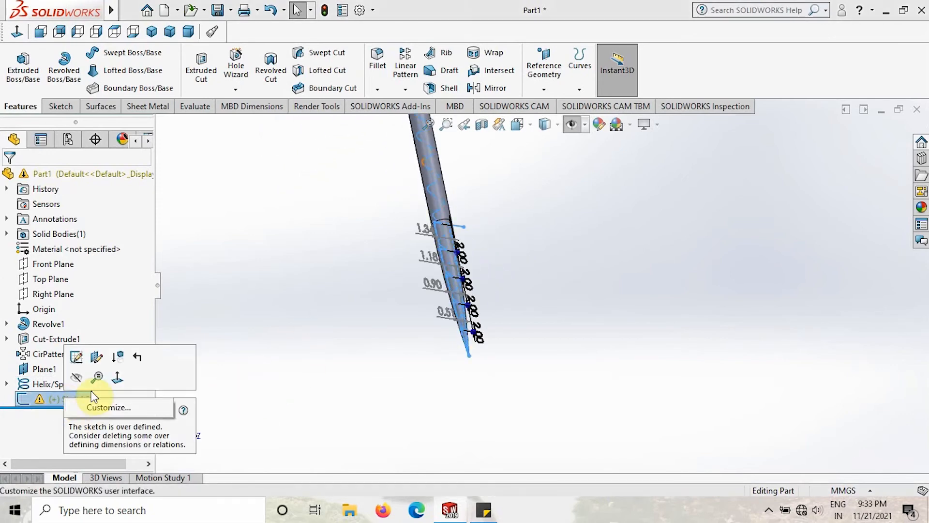
{"action": "left_click", "coordinate": [257, 331]}
{"action": "middle_click_drag", "start_coordinate": [355, 317], "coordinate": [337, 353]}
{"action": "scroll", "coordinate": [337, 352], "scroll_direction": "down", "scroll_amount": 2}
{"action": "scroll", "coordinate": [341, 357], "scroll_direction": "up", "scroll_amount": 4}
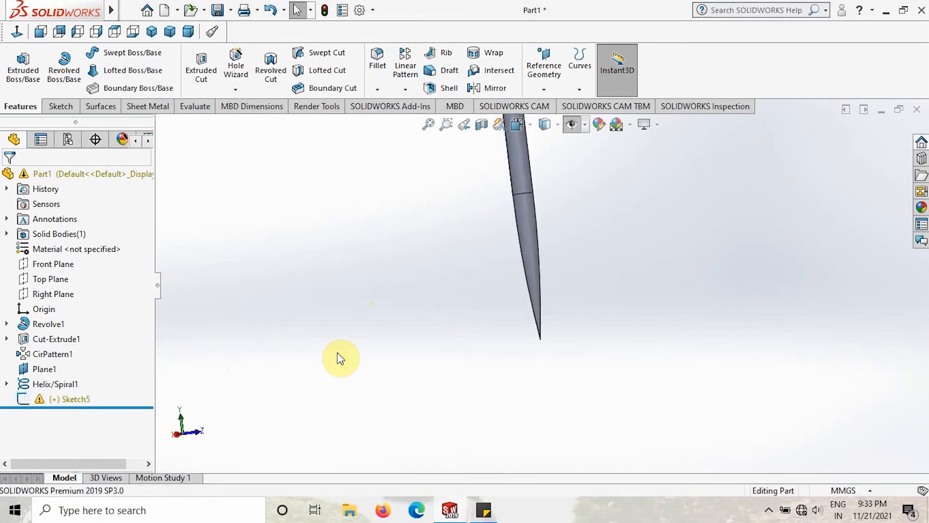
{"action": "scroll", "coordinate": [546, 218], "scroll_direction": "down", "scroll_amount": 4}
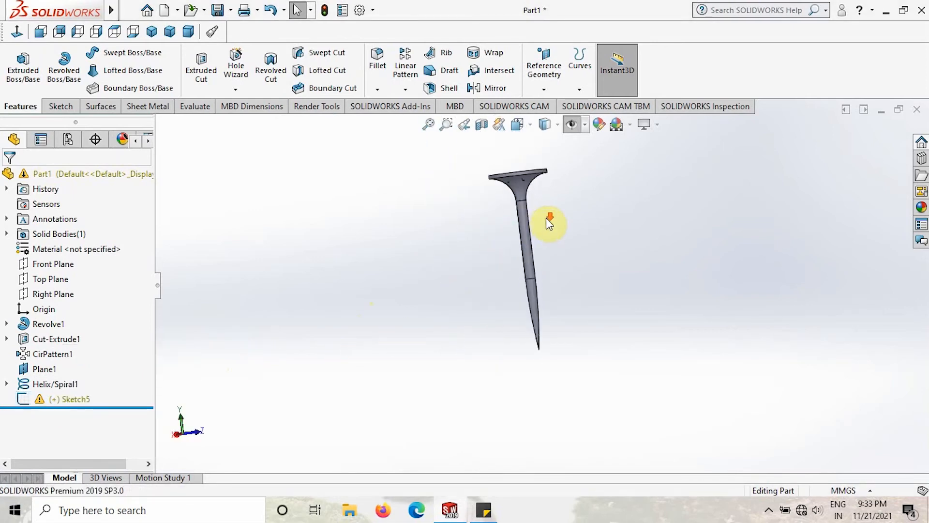
{"action": "left_click", "coordinate": [282, 295]}
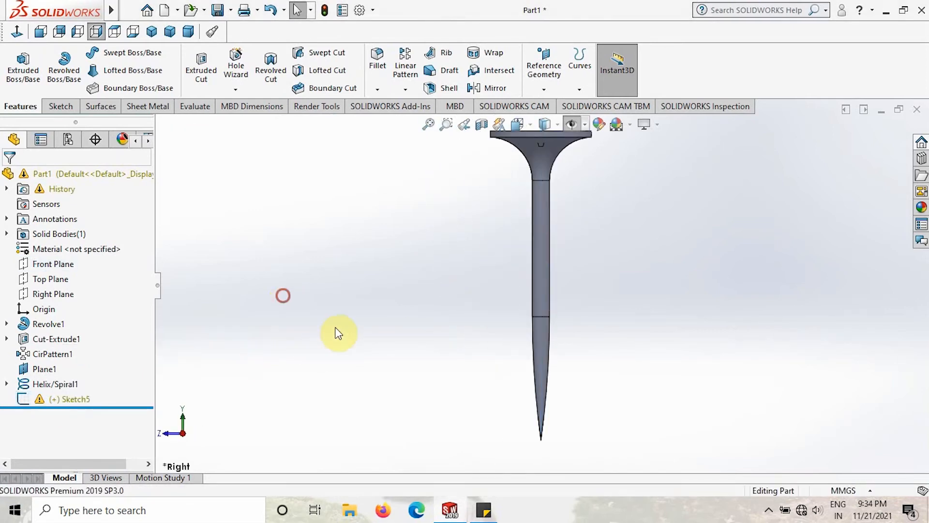
{"action": "middle_click_drag", "start_coordinate": [325, 318], "coordinate": [431, 373]}
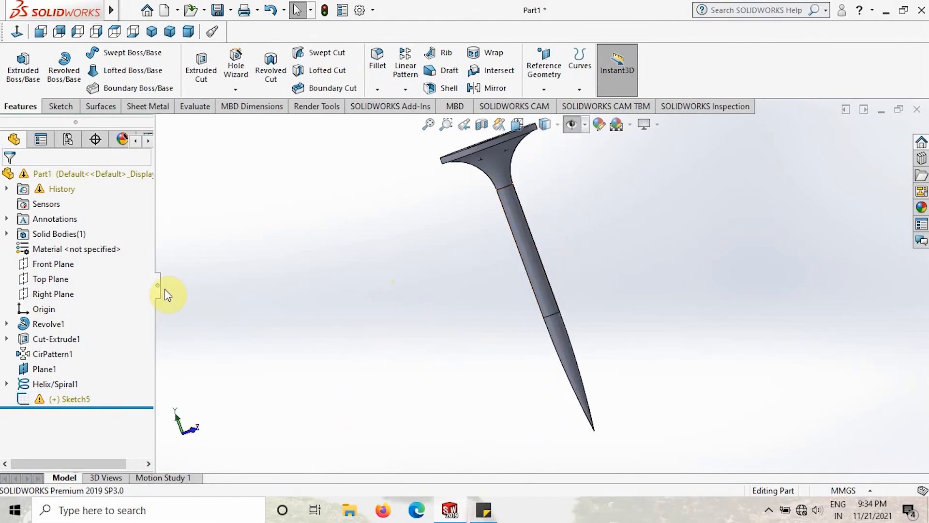
{"action": "left_click", "coordinate": [54, 266]}
{"action": "left_click", "coordinate": [60, 247]}
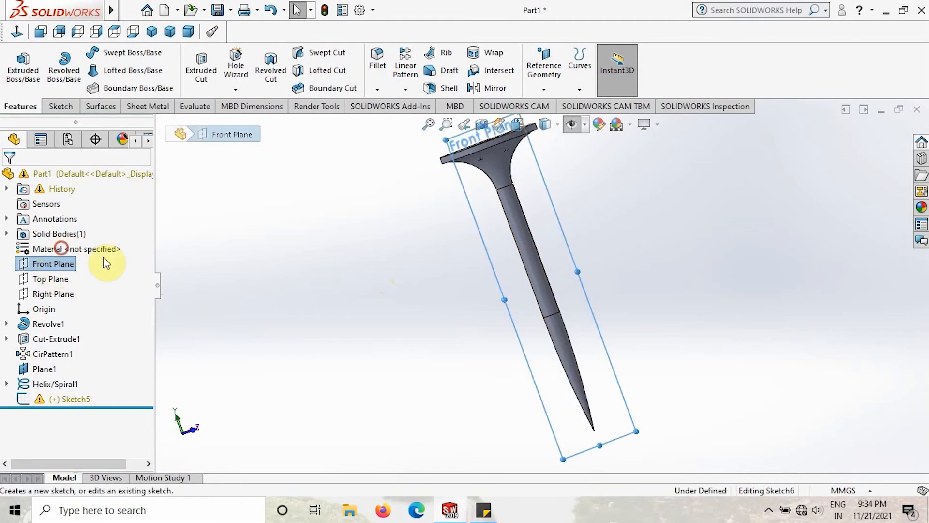
{"action": "left_click", "coordinate": [22, 37]}
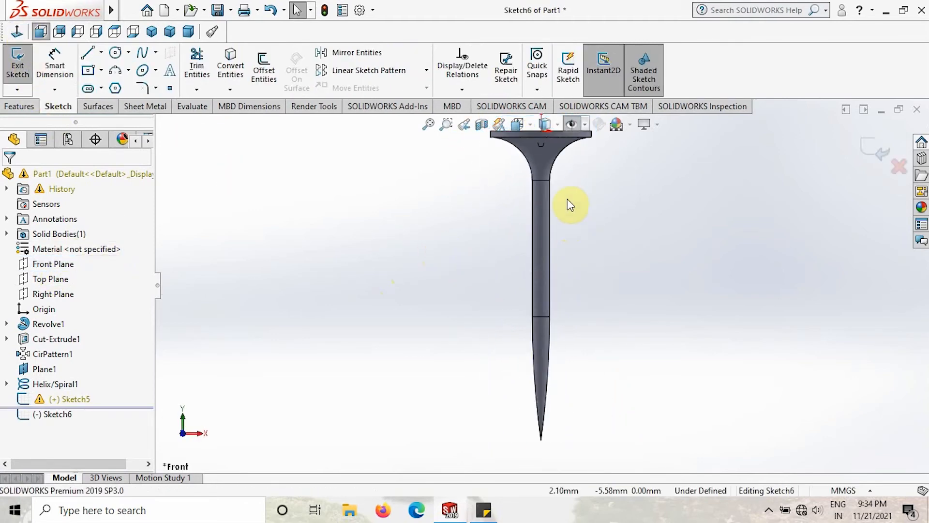
{"action": "left_click", "coordinate": [17, 62]}
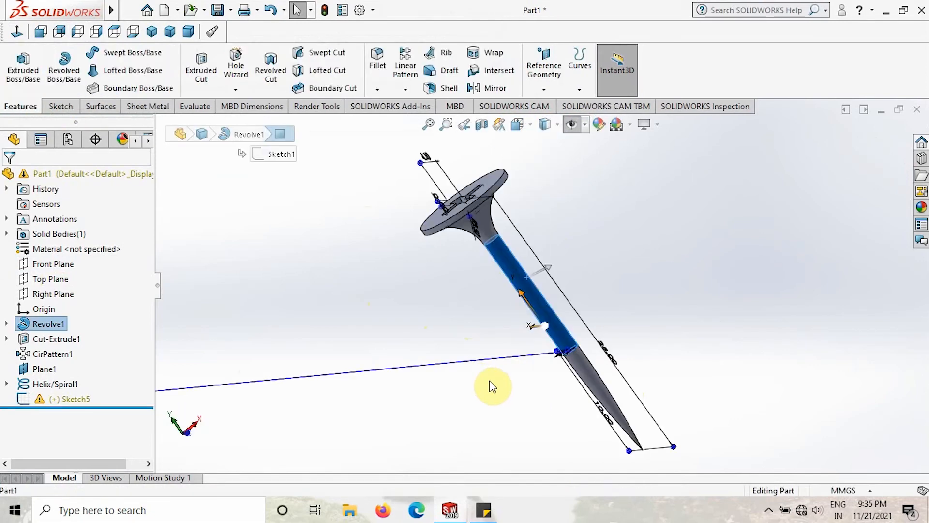
{"action": "left_click", "coordinate": [400, 387]}
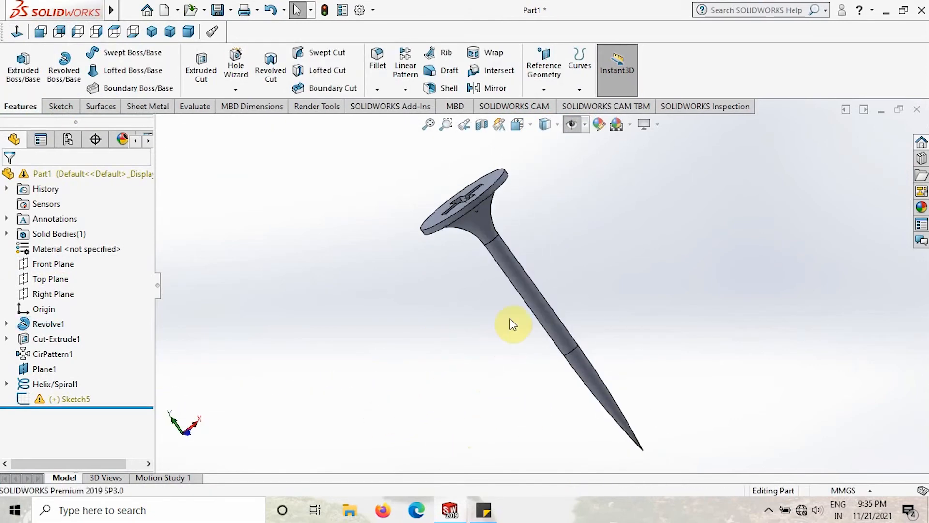
{"action": "left_click", "coordinate": [518, 281]}
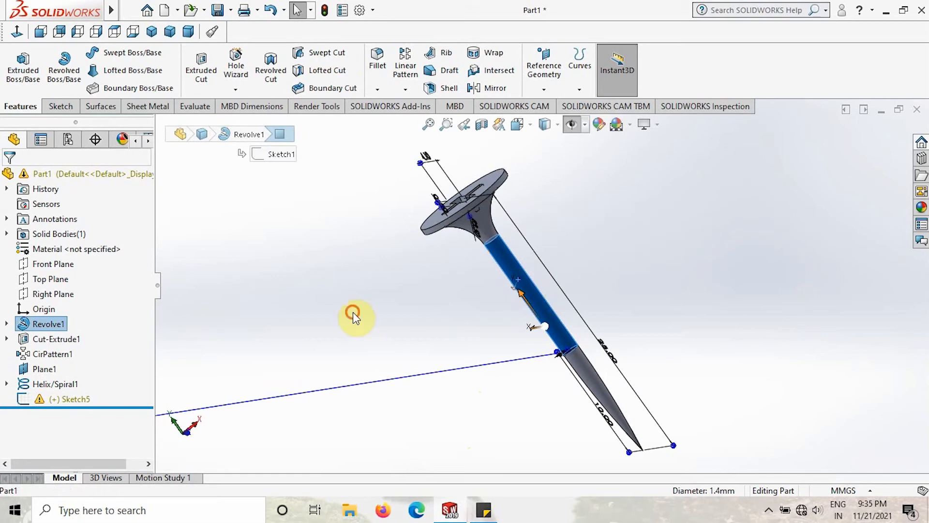
{"action": "left_click", "coordinate": [337, 328]}
Start a sketch on the Front Plane and convert the helix curve into sketch geometry
{"action": "left_click", "coordinate": [51, 266]}
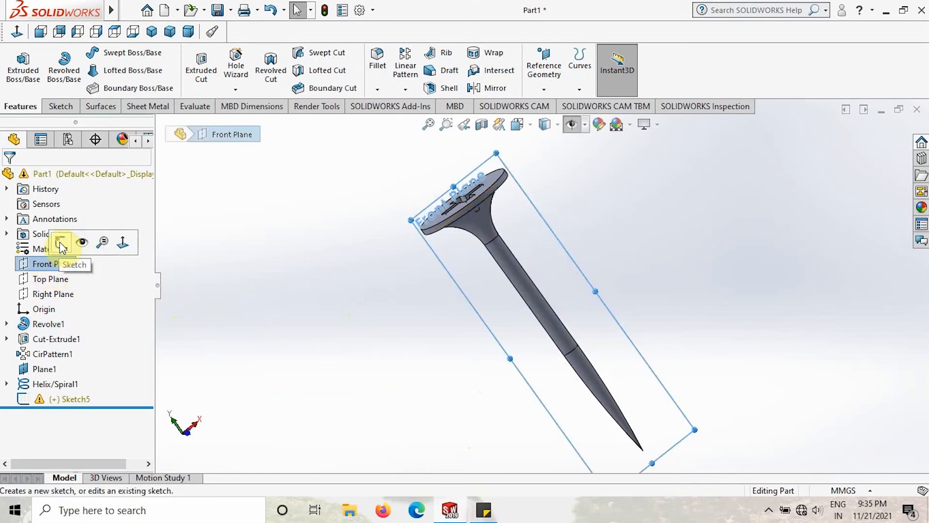
{"action": "left_click", "coordinate": [60, 242]}
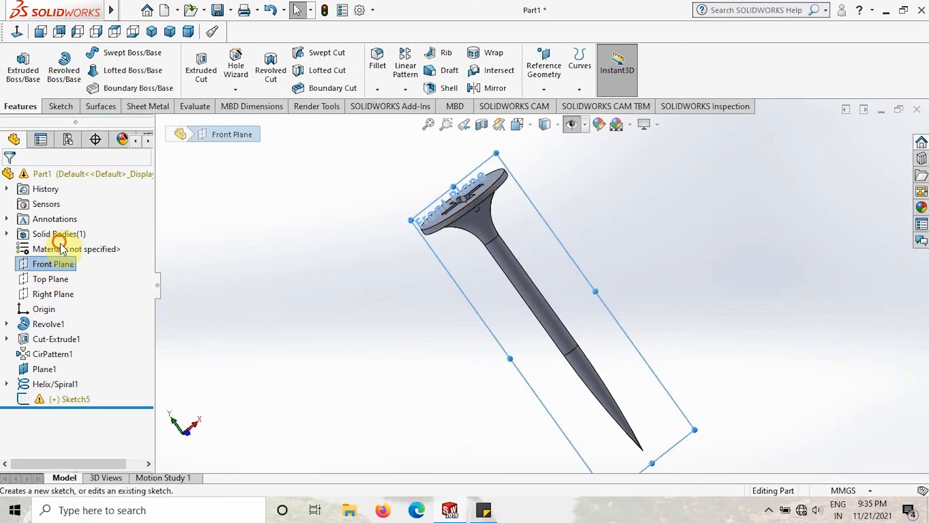
{"action": "left_click", "coordinate": [16, 32]}
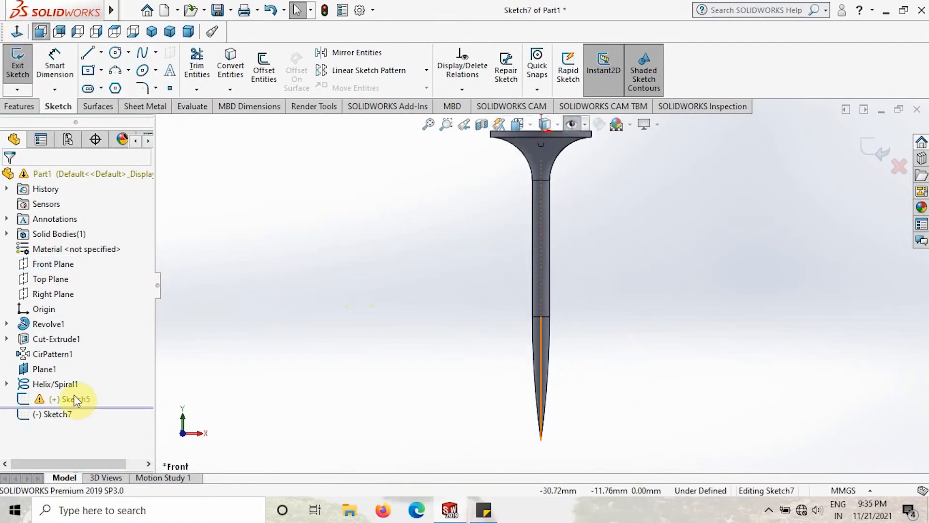
{"action": "left_click", "coordinate": [62, 384]}
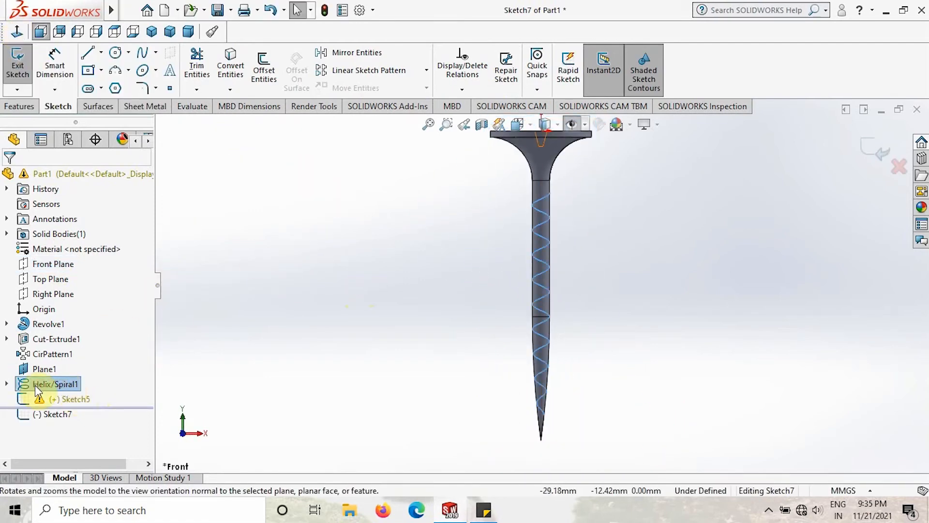
{"action": "left_click", "coordinate": [227, 70]}
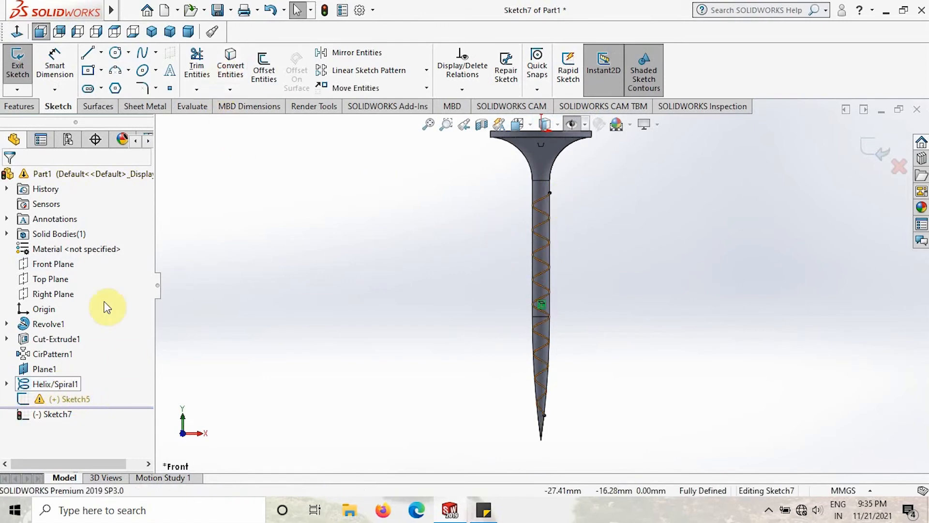
Draw a horizontal construction line outward from the helix's upper end and dimension its length as 0.75 mm
{"action": "scroll", "coordinate": [556, 184], "scroll_direction": "down", "scroll_amount": 8}
{"action": "key", "text": "l"}
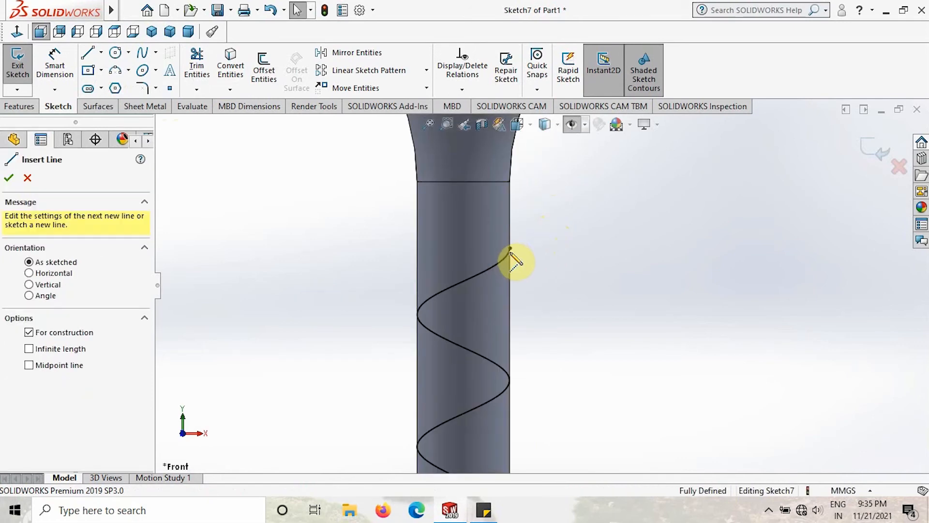
{"action": "left_click", "coordinate": [510, 248]}
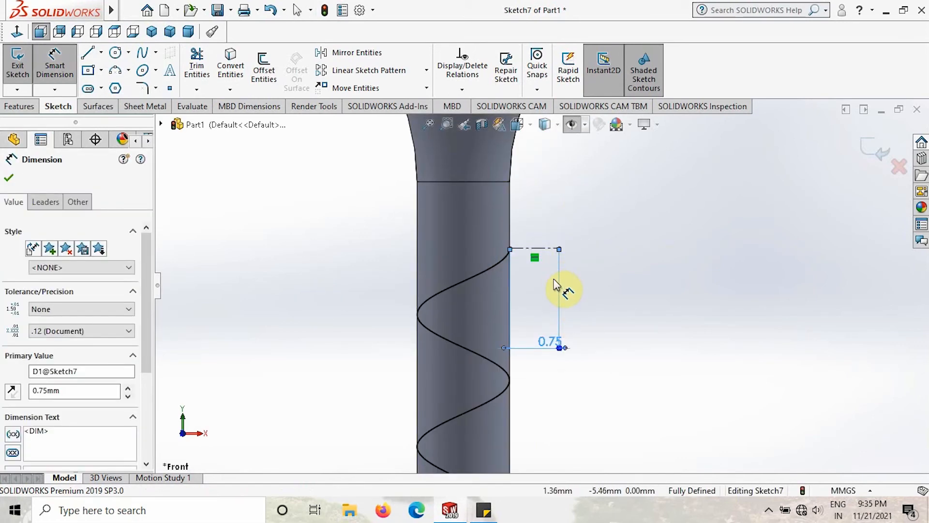
{"action": "key", "text": "Delete"}
{"action": "left_click", "coordinate": [548, 249]}
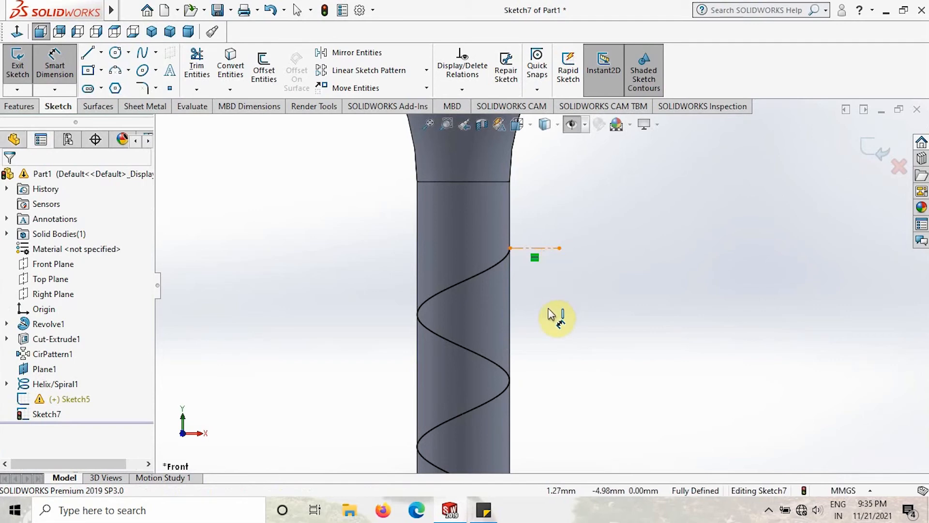
{"action": "left_click", "coordinate": [546, 314]}
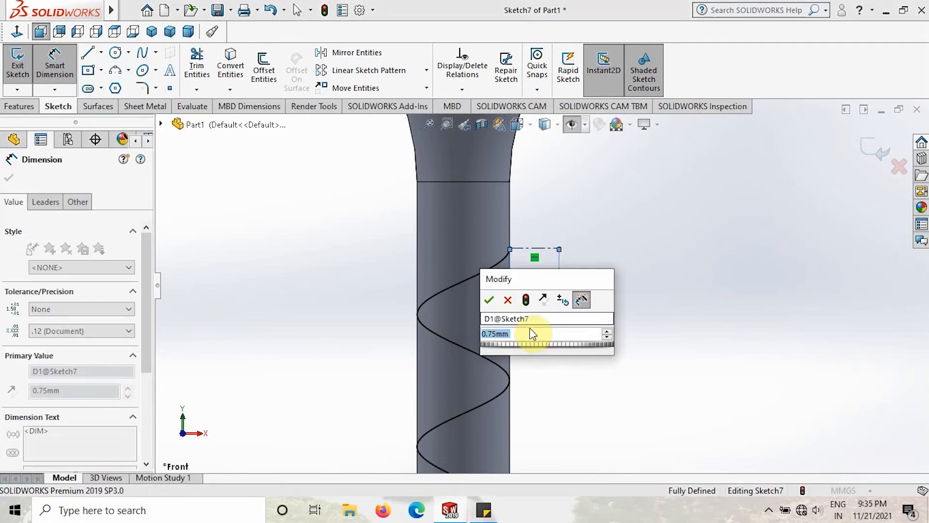
{"action": "left_click", "coordinate": [491, 300]}
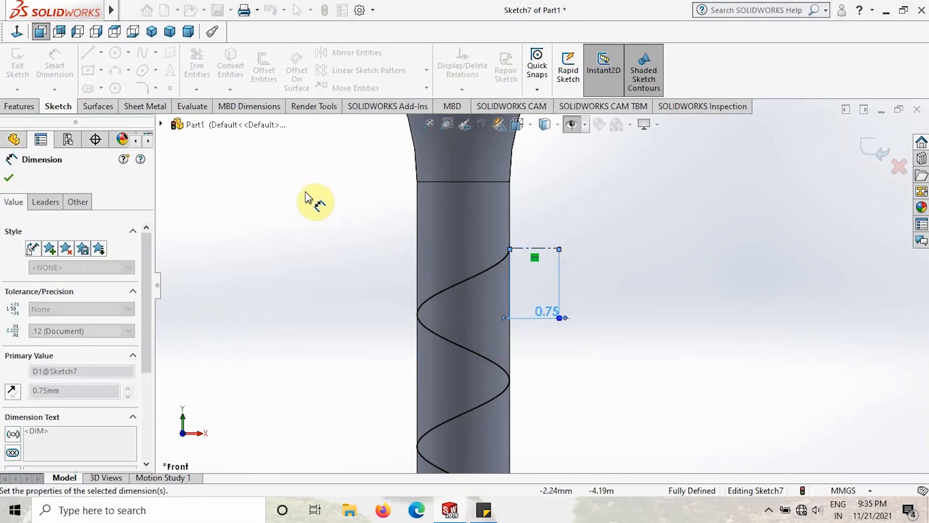
Draw a closed triangle with its tip at the construction line's outer end and a vertical side about 1.42 mm long inside the shank
{"action": "left_click", "coordinate": [516, 226]}
{"action": "key", "text": "Delete"}
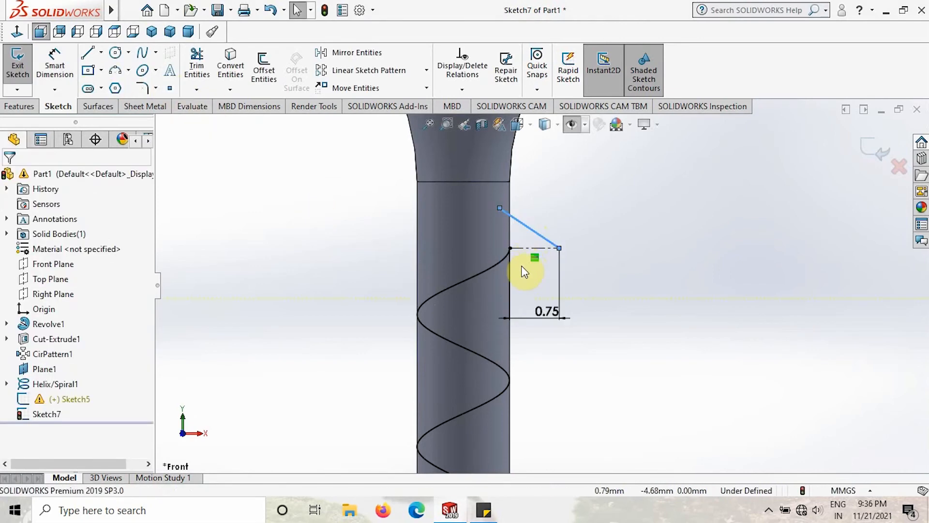
{"action": "left_click", "coordinate": [88, 53]}
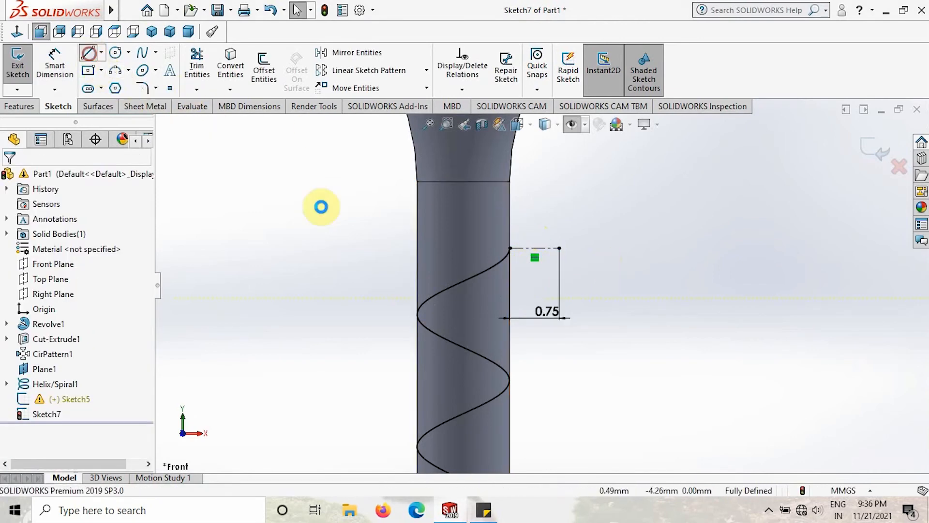
{"action": "left_click", "coordinate": [560, 249]}
{"action": "left_click", "coordinate": [496, 205]}
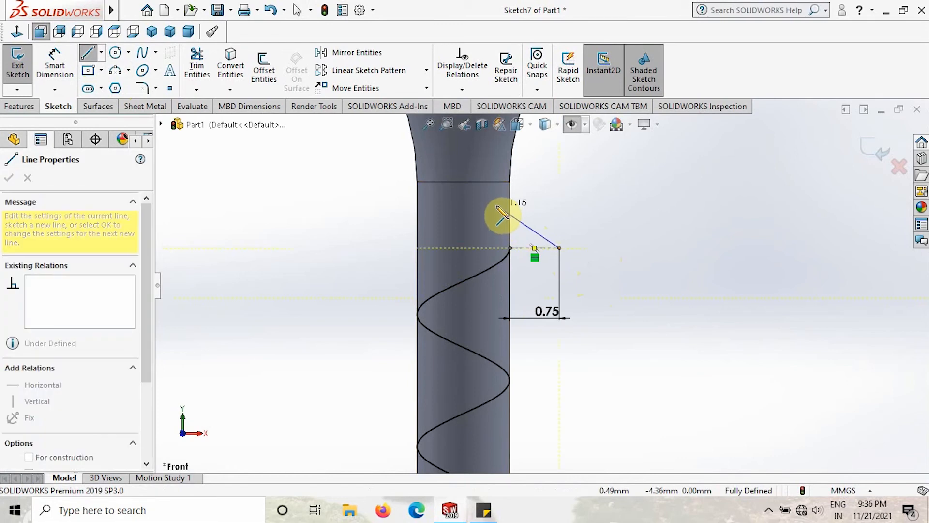
{"action": "left_click", "coordinate": [496, 299]}
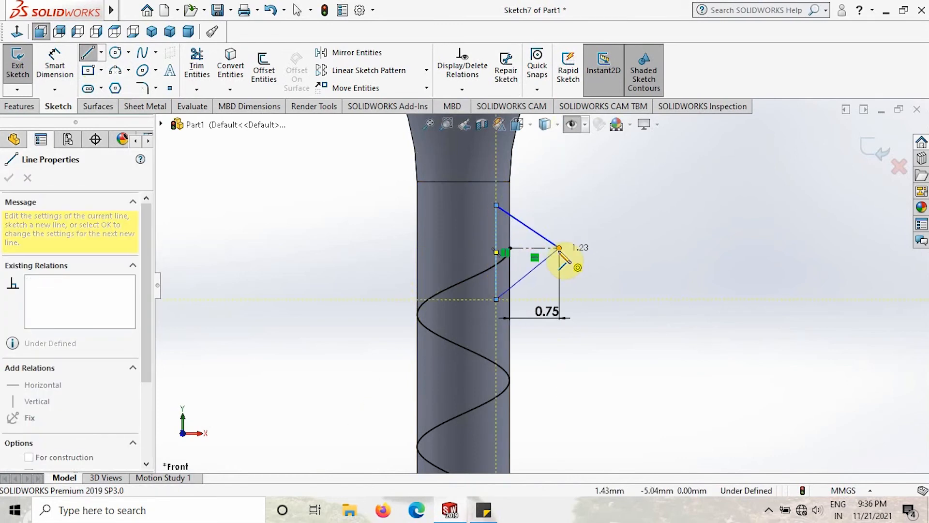
{"action": "left_click", "coordinate": [559, 247]}
Dimension the horizontal distance from the triangle's vertical side to its tip as 1 mm
{"action": "left_click", "coordinate": [55, 63]}
{"action": "left_click", "coordinate": [496, 249]}
{"action": "left_click", "coordinate": [559, 249]}
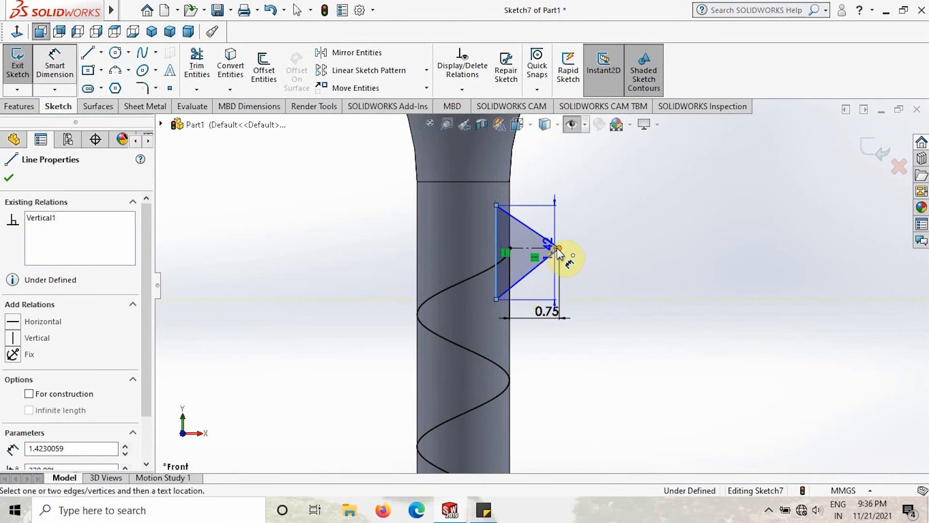
{"action": "left_click", "coordinate": [537, 193]}
{"action": "type", "text": "1"}
{"action": "key", "text": "Return"}
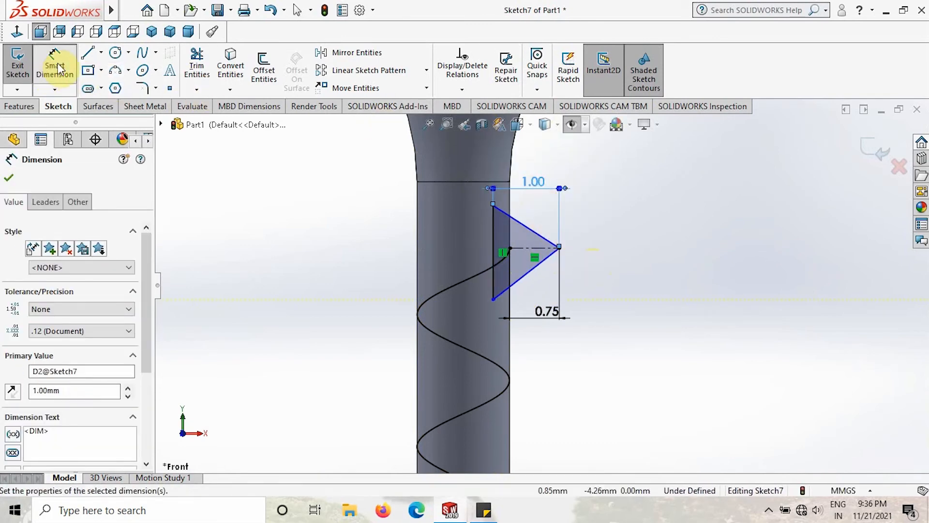
Dimension the angles of the triangle's upper and lower slanted sides to the construction line as 45 degrees each
{"action": "left_click", "coordinate": [57, 67]}
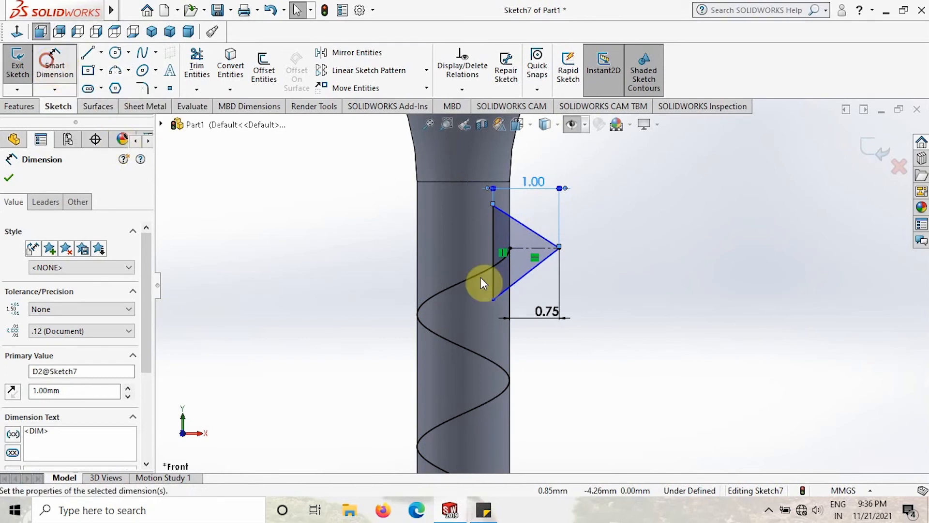
{"action": "left_click", "coordinate": [540, 238]}
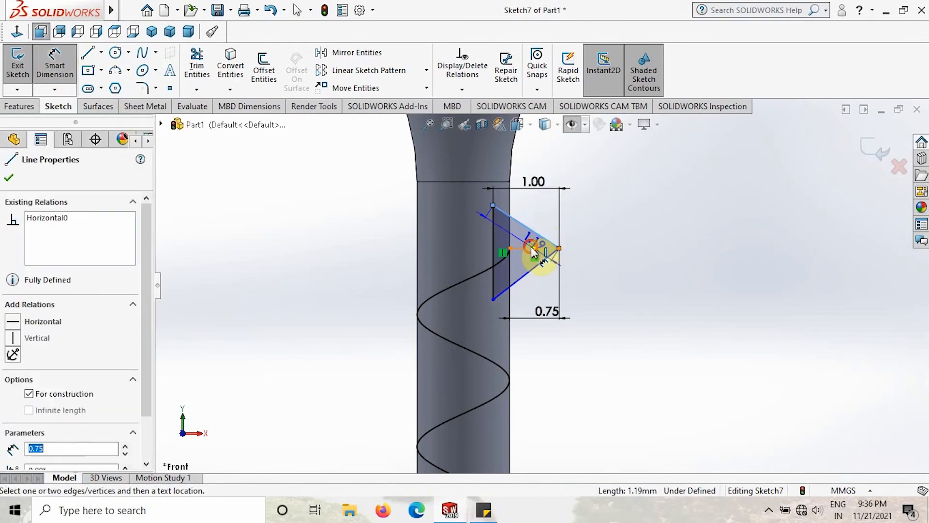
{"action": "left_click", "coordinate": [478, 232]}
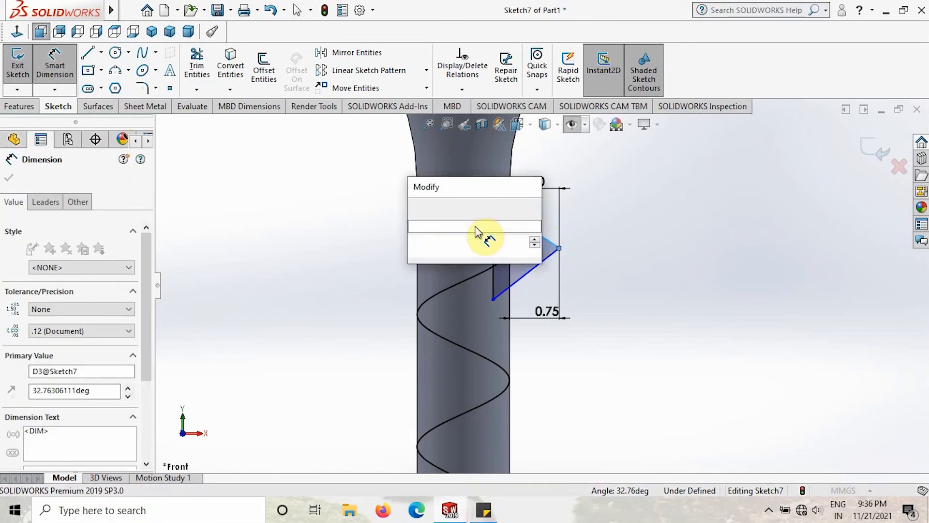
{"action": "type", "text": "45"}
{"action": "key", "text": "Return"}
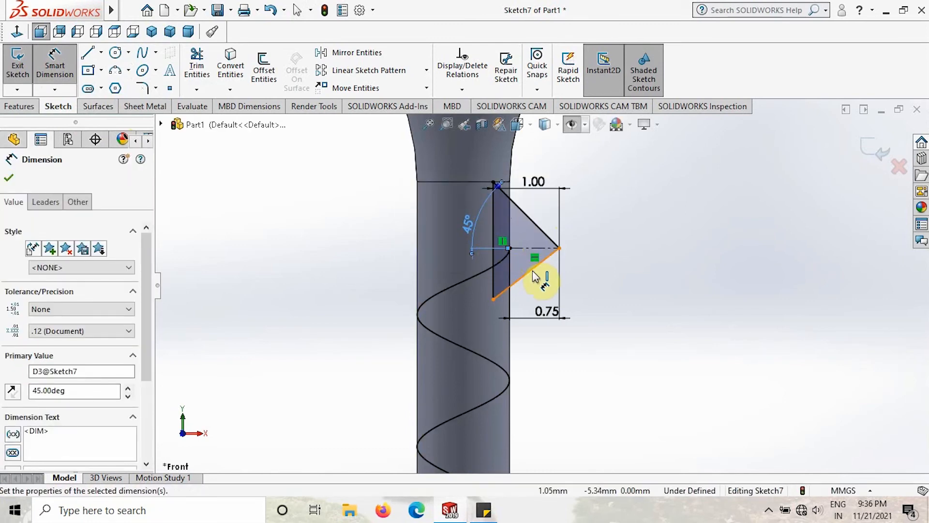
{"action": "left_click", "coordinate": [531, 271]}
{"action": "left_click", "coordinate": [524, 248]}
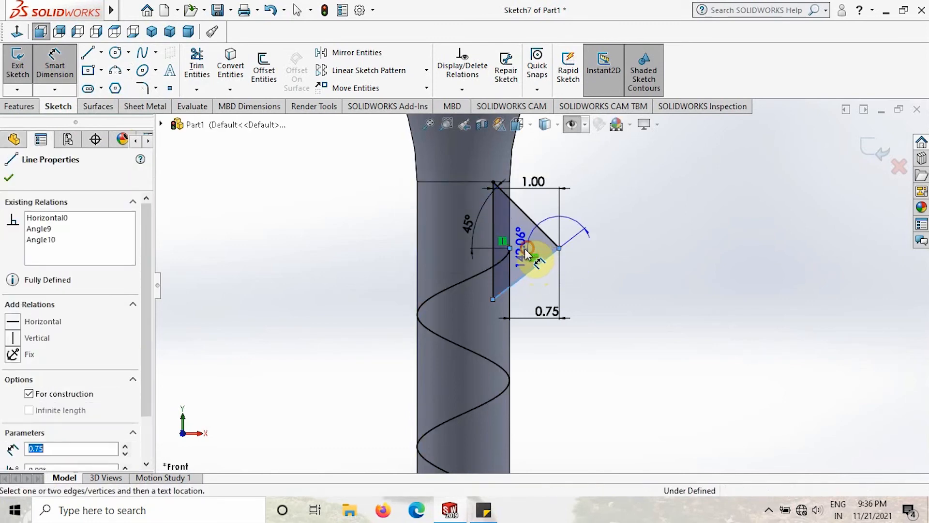
{"action": "left_click", "coordinate": [466, 282]}
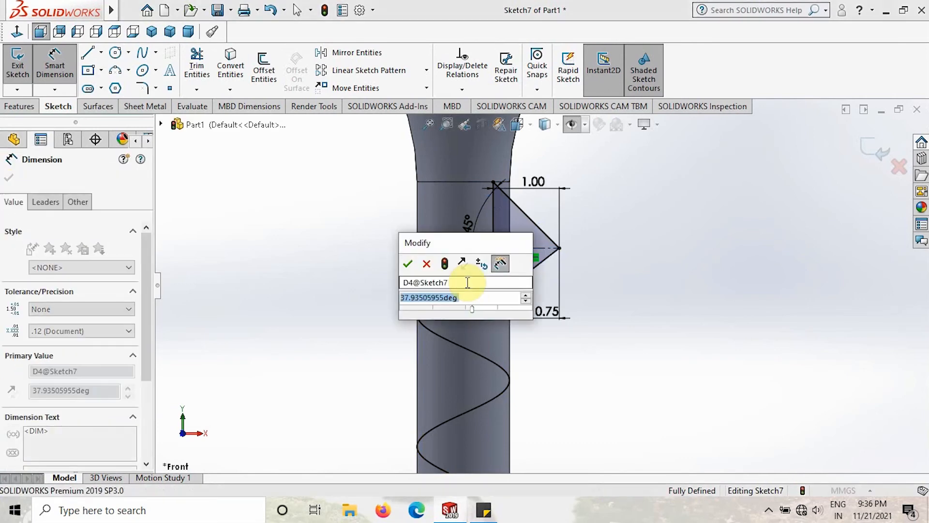
{"action": "type", "text": "45"}
{"action": "key", "text": "Return"}
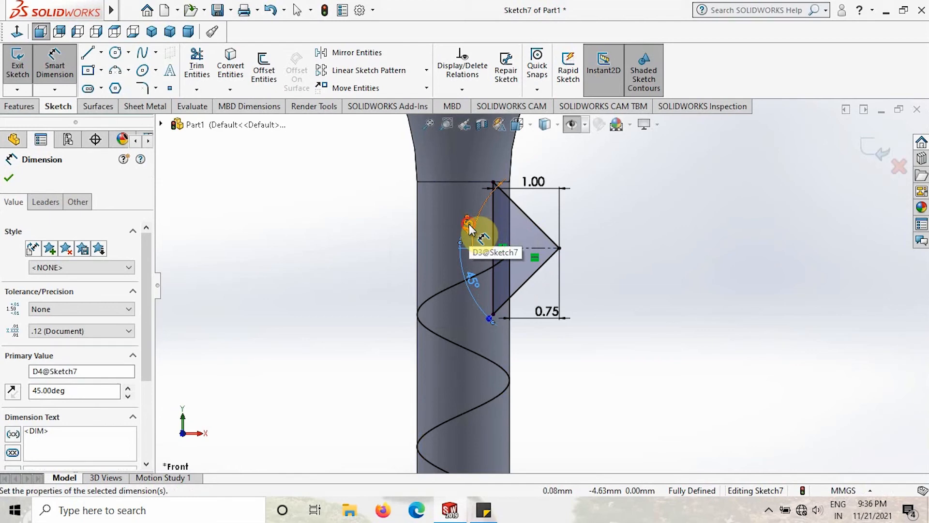
Set both angles between the triangle's slanted sides and the construction line to 30 degrees
{"action": "key", "text": "Escape"}
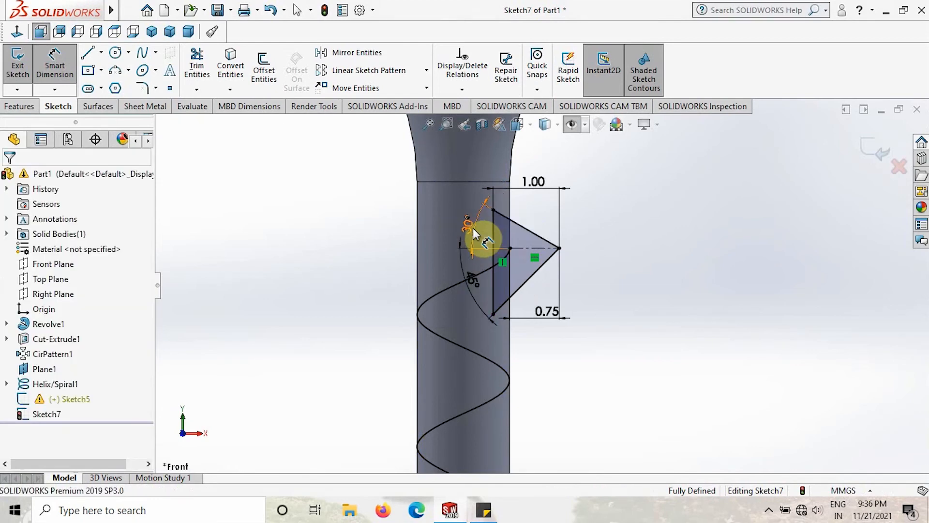
{"action": "type", "text": "30"}
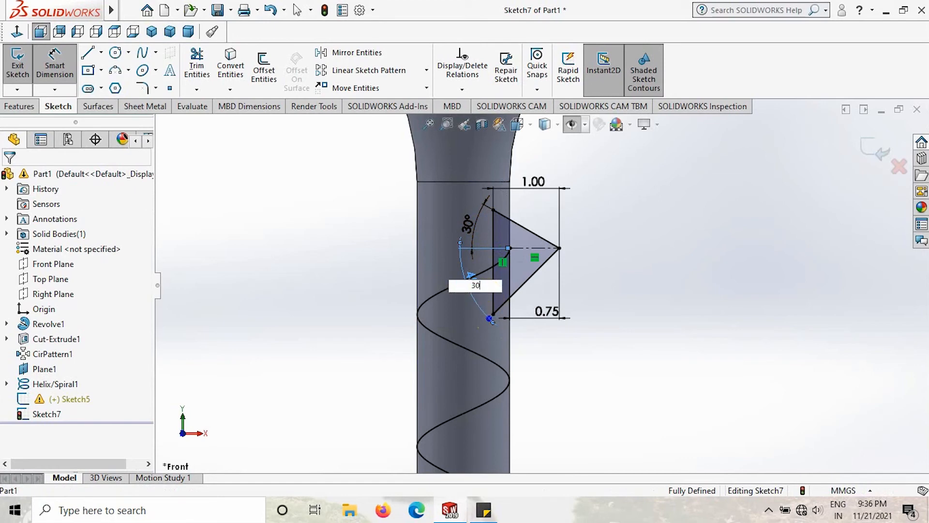
{"action": "key", "text": "Return"}
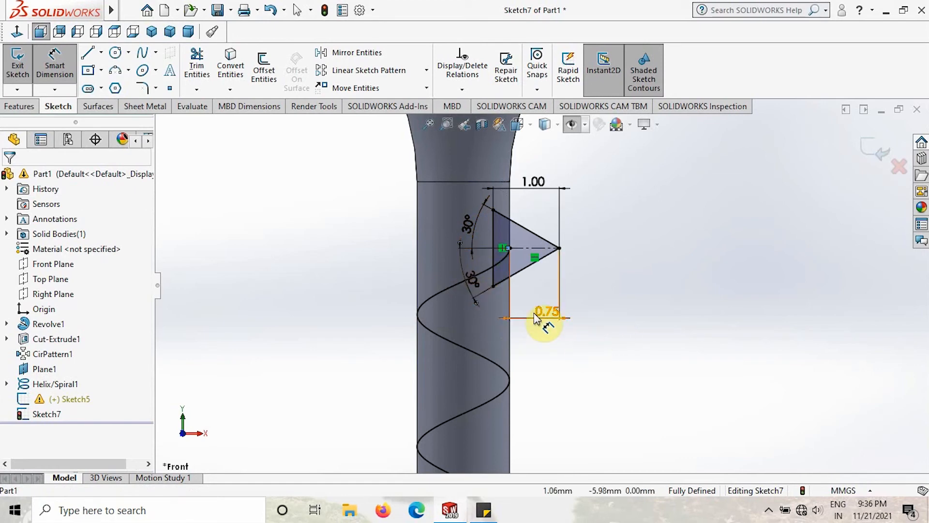
{"action": "scroll", "coordinate": [498, 296], "scroll_direction": "down", "scroll_amount": 2}
{"action": "scroll", "coordinate": [501, 299], "scroll_direction": "up", "scroll_amount": 4}
{"action": "key", "text": "Escape"}
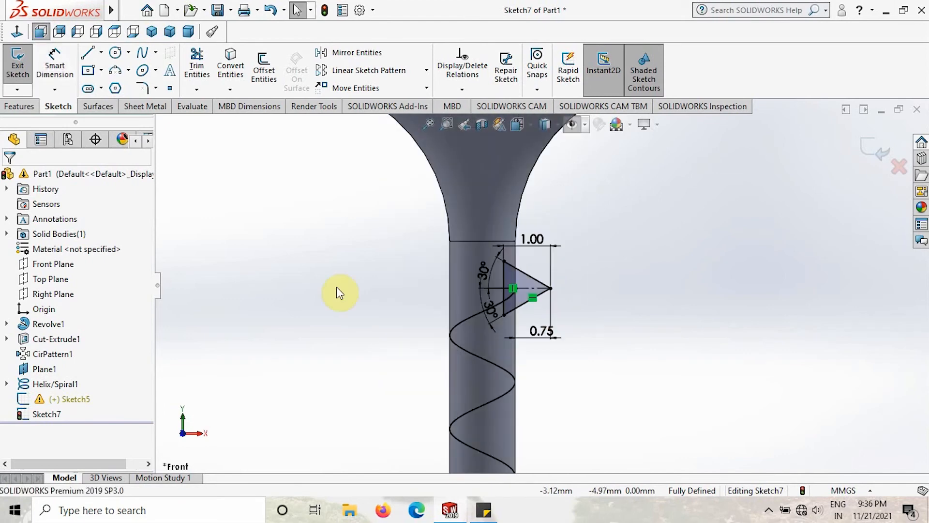
Copy the triangle's three sides from the helix's upper end point to its lower end point near the screw tip, keeping relations
{"action": "left_click", "coordinate": [484, 300]}
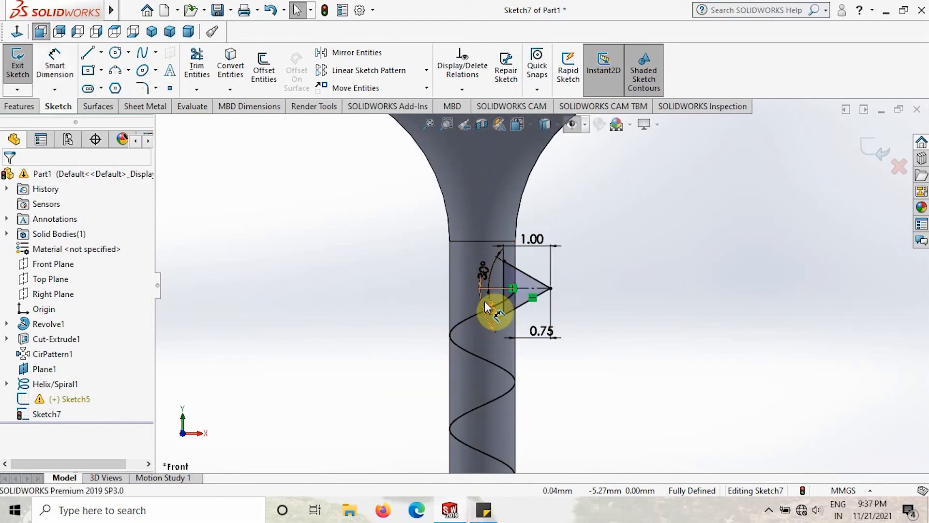
{"action": "left_click", "coordinate": [504, 278]}
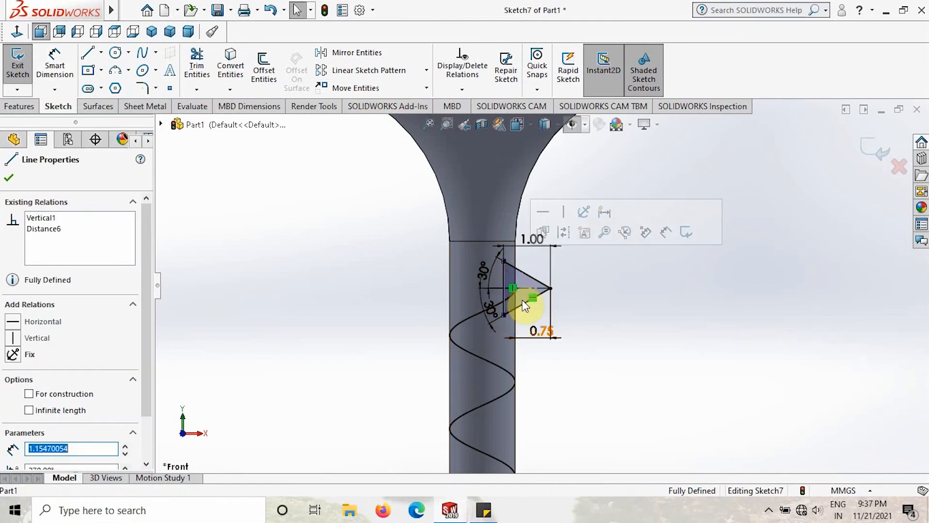
{"action": "left_click", "coordinate": [609, 260]}
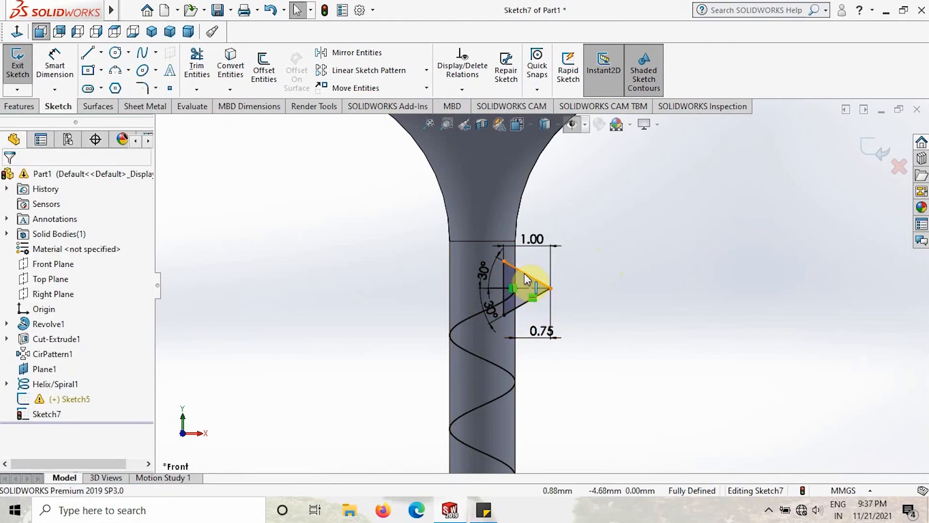
{"action": "left_click", "coordinate": [503, 274]}
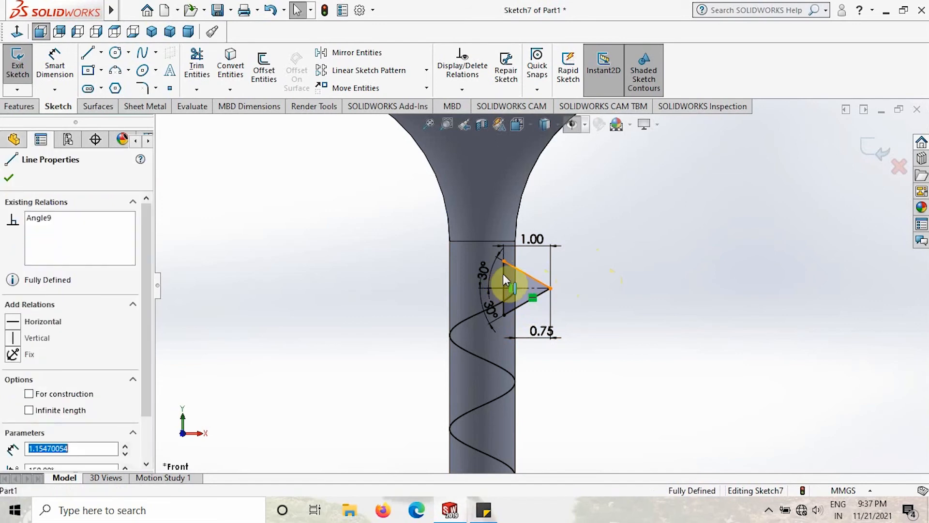
{"action": "left_click", "coordinate": [520, 305], "text": "ctrl"}
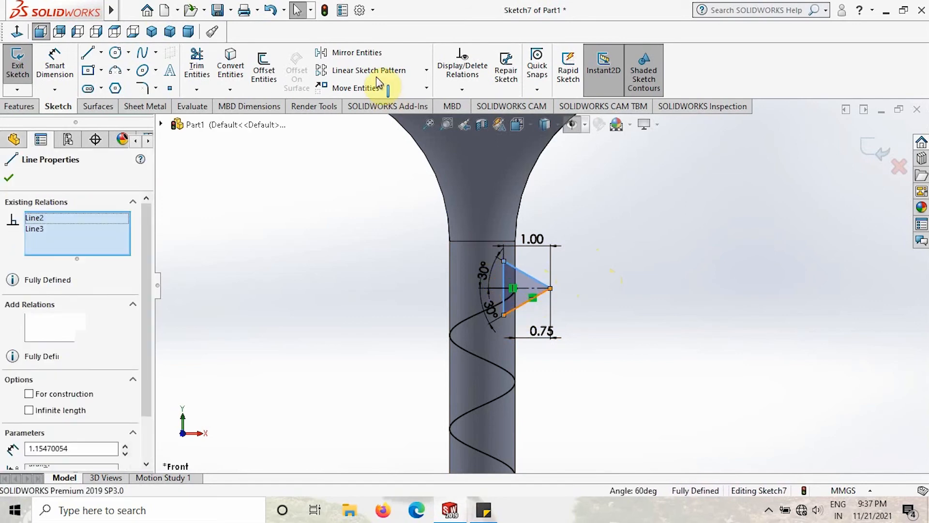
{"action": "left_click", "coordinate": [427, 88]}
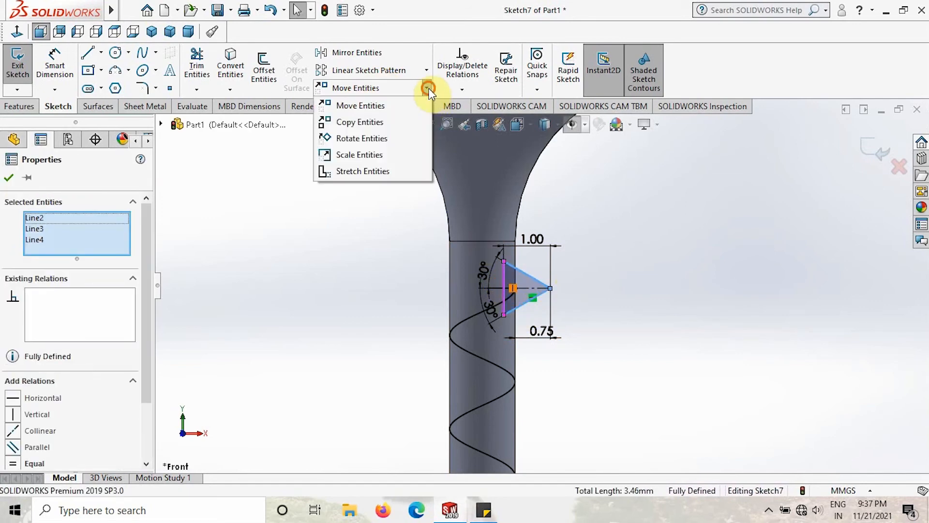
{"action": "left_click", "coordinate": [362, 122]}
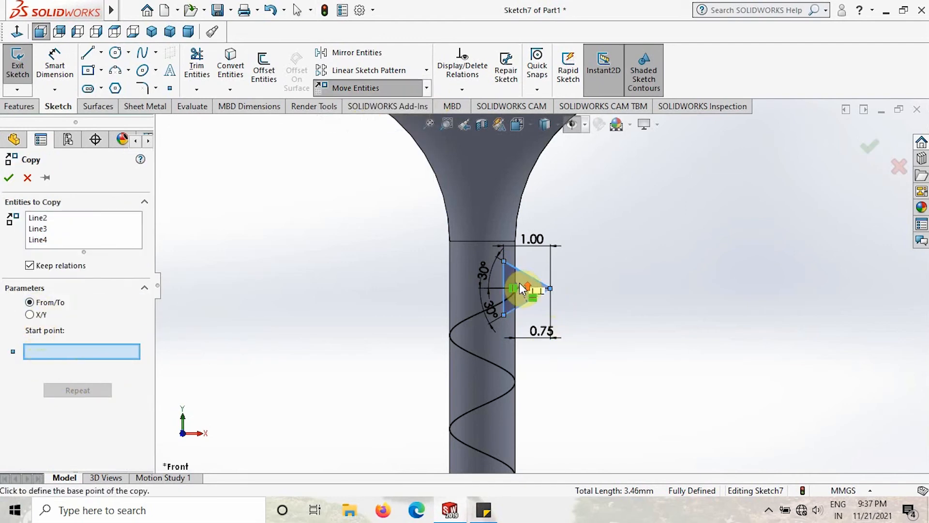
{"action": "scroll", "coordinate": [520, 288], "scroll_direction": "up", "scroll_amount": 1}
{"action": "scroll", "coordinate": [526, 286], "scroll_direction": "down", "scroll_amount": 5}
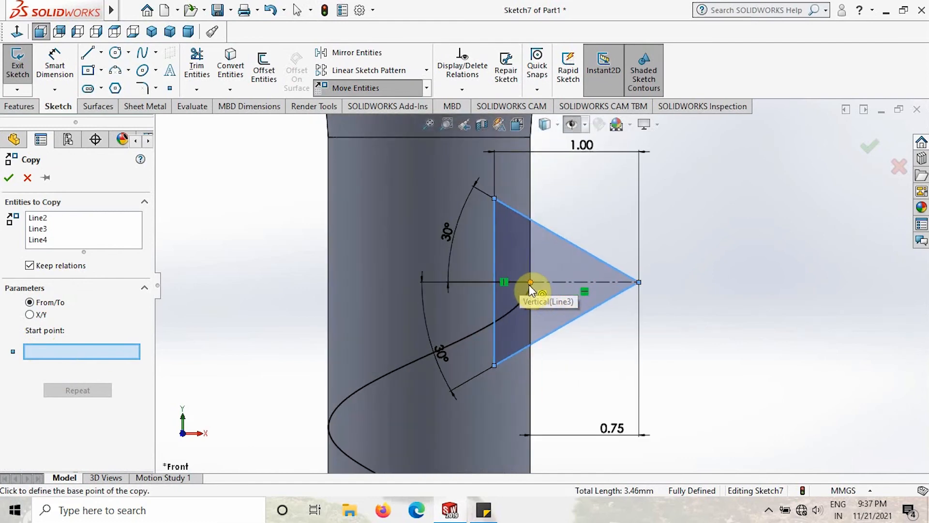
{"action": "left_click", "coordinate": [530, 284]}
{"action": "scroll", "coordinate": [537, 248], "scroll_direction": "down", "scroll_amount": 3}
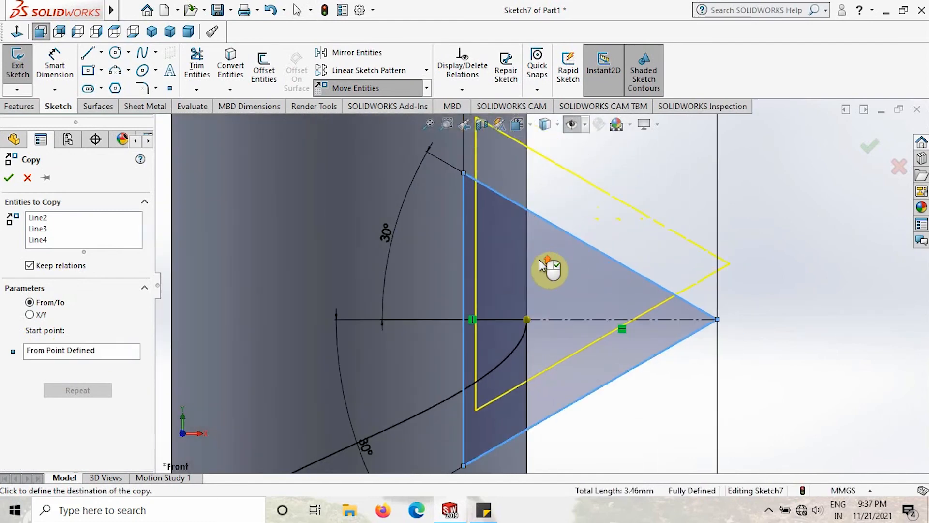
{"action": "scroll", "coordinate": [538, 260], "scroll_direction": "up", "scroll_amount": 10}
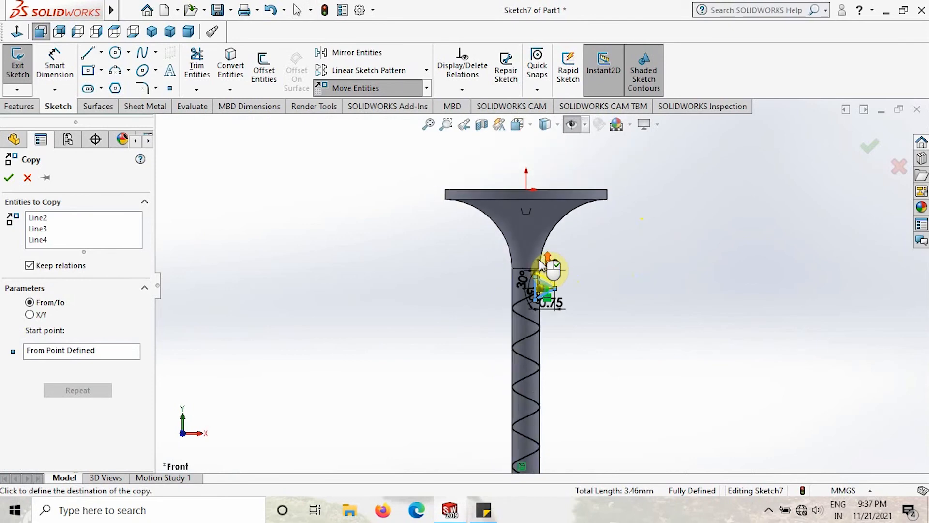
{"action": "scroll", "coordinate": [540, 264], "scroll_direction": "up", "scroll_amount": 3}
{"action": "scroll", "coordinate": [539, 466], "scroll_direction": "down", "scroll_amount": 6}
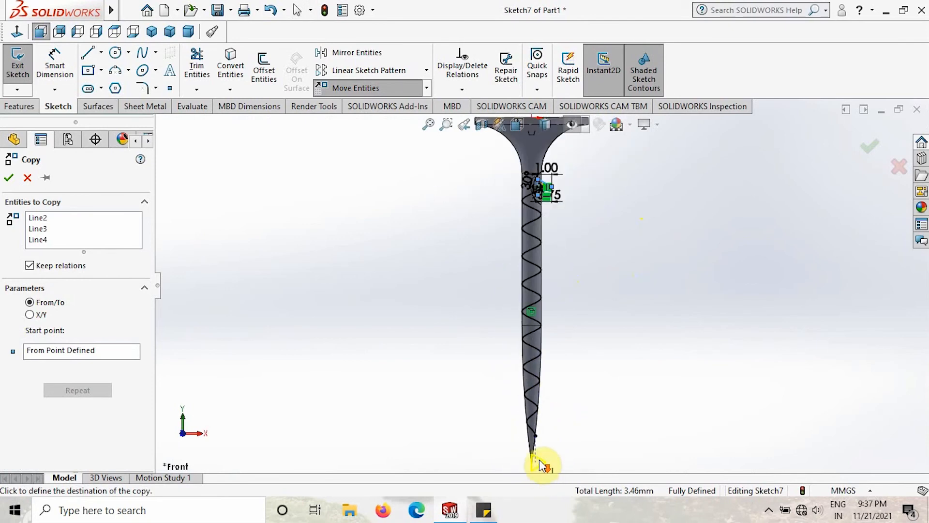
{"action": "scroll", "coordinate": [535, 397], "scroll_direction": "down", "scroll_amount": 2}
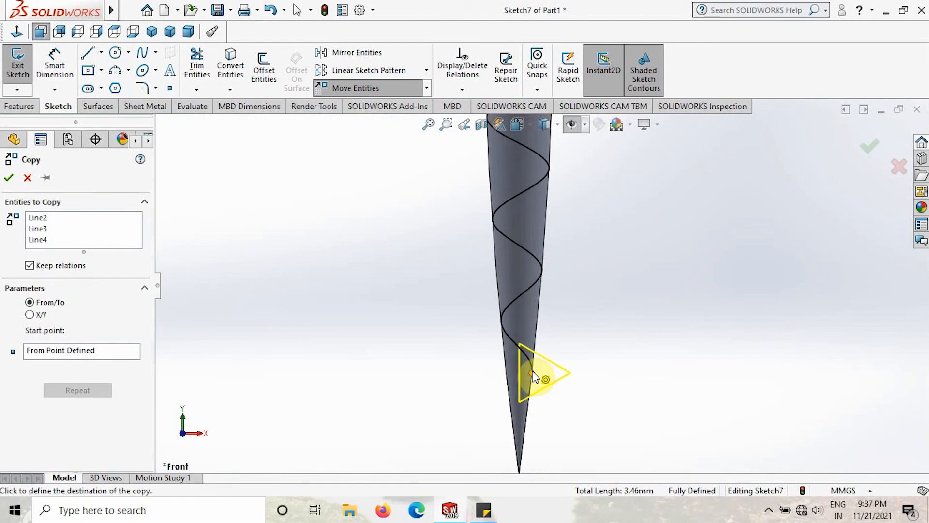
{"action": "left_click", "coordinate": [532, 377]}
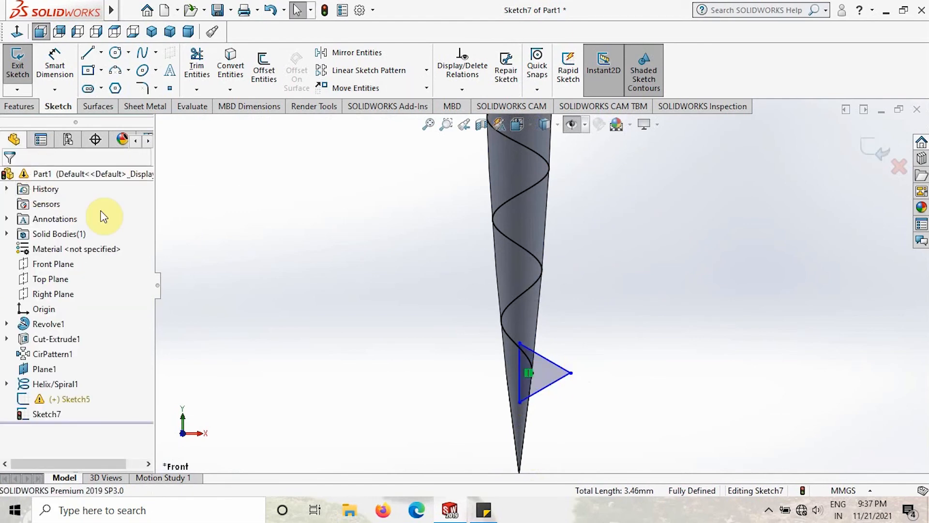
Delete the upper slanted side of the original triangle near the screw head, including its associated dimension
{"action": "key", "text": "f"}
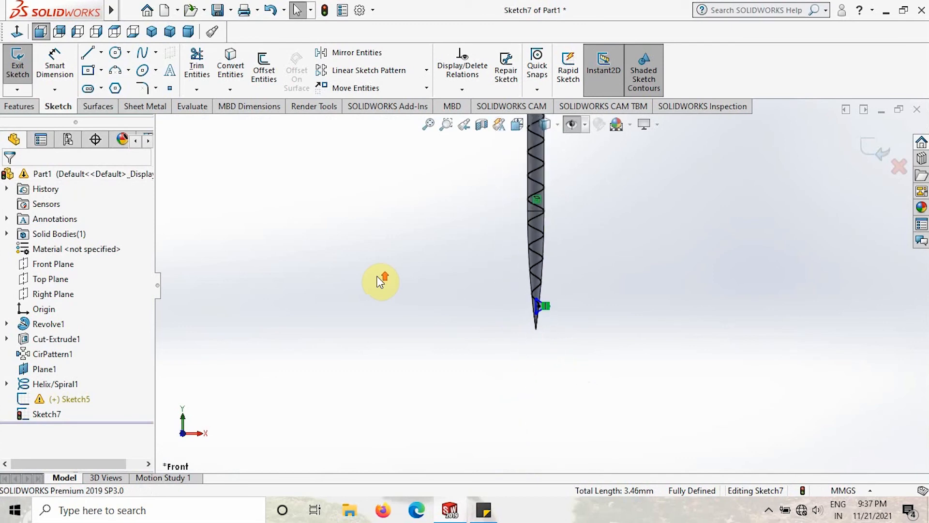
{"action": "scroll", "coordinate": [536, 194], "scroll_direction": "down", "scroll_amount": 6}
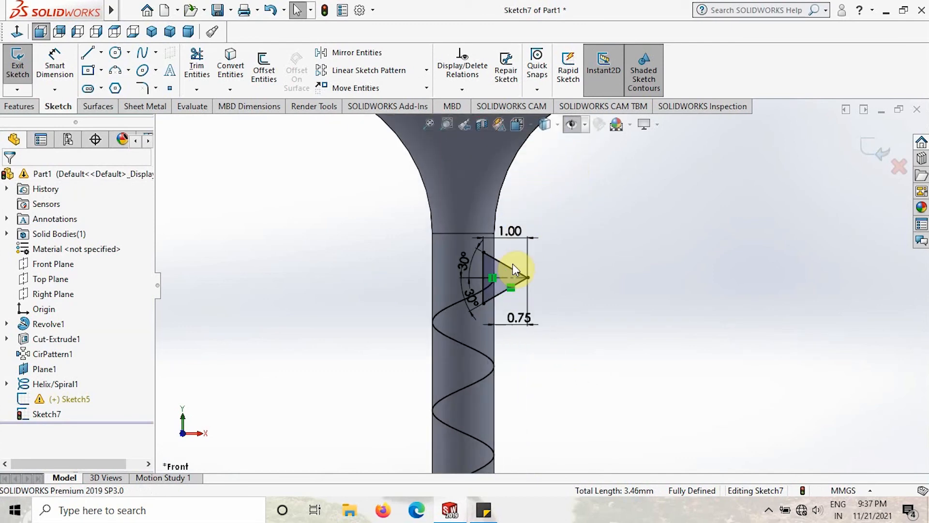
{"action": "left_click", "coordinate": [509, 265]}
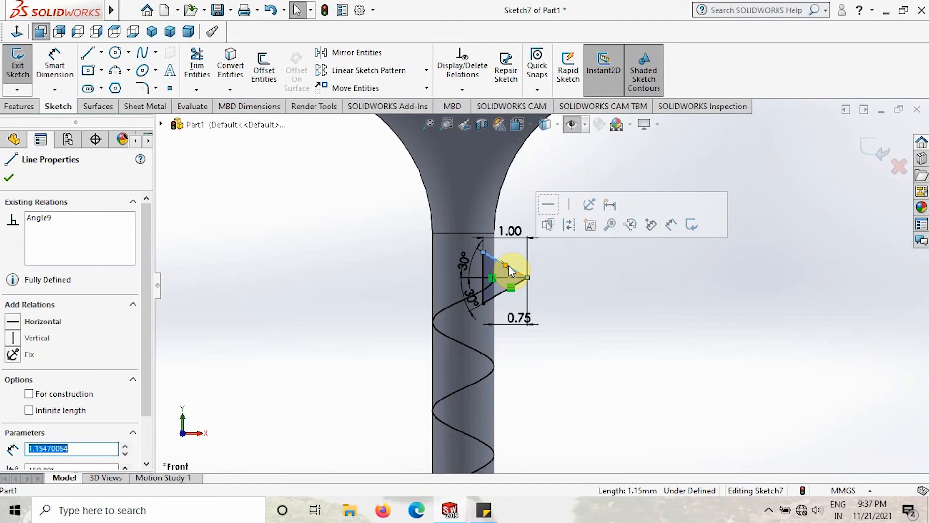
{"action": "left_click", "coordinate": [516, 269]}
{"action": "left_click", "coordinate": [517, 273]}
{"action": "key", "text": "Delete"}
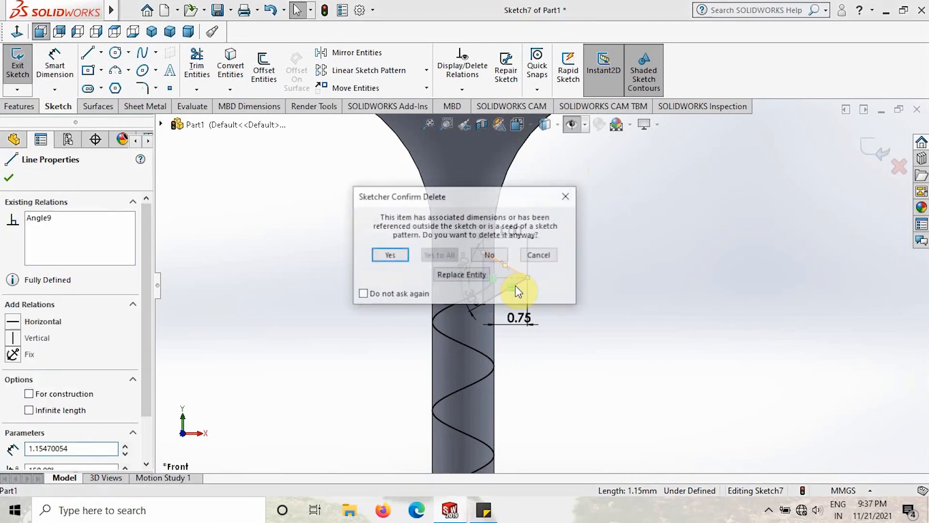
{"action": "left_click", "coordinate": [401, 255]}
Delete the original triangle's construction line and lower slanted side together with their associated dimensions
{"action": "left_click", "coordinate": [507, 274]}
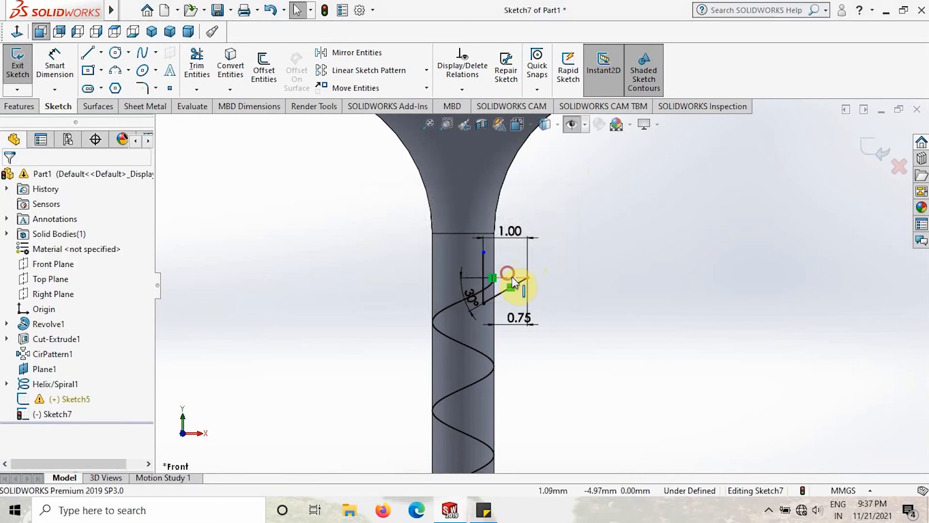
{"action": "left_click", "coordinate": [515, 285]}
{"action": "key", "text": "Delete"}
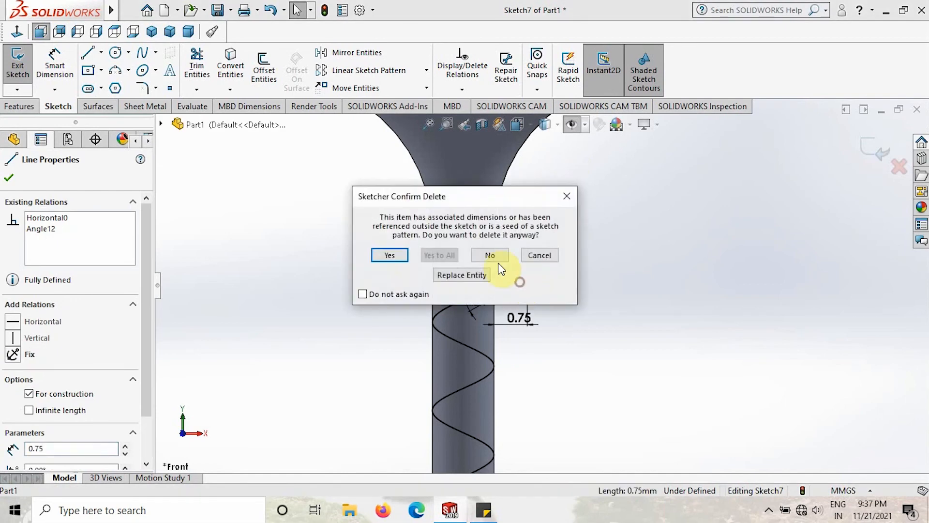
{"action": "left_click", "coordinate": [393, 254]}
{"action": "left_click", "coordinate": [520, 289]}
{"action": "key", "text": "Delete"}
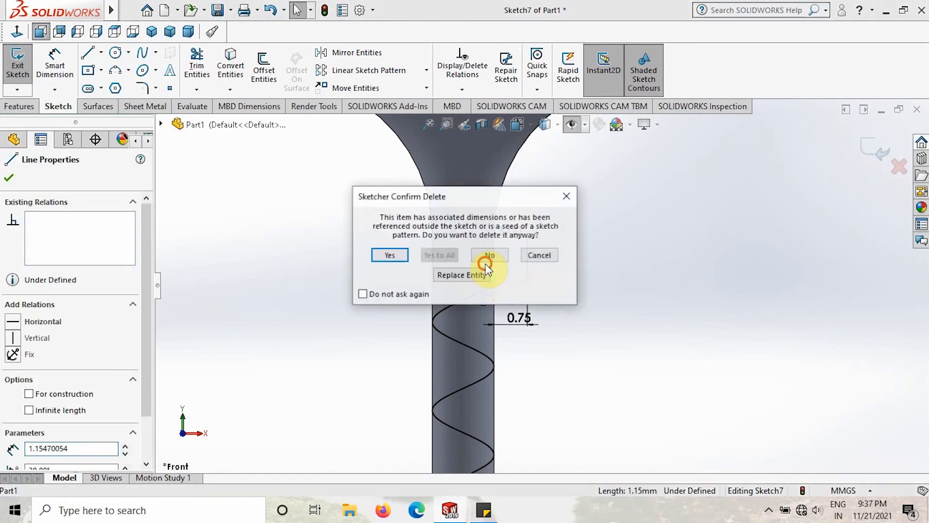
{"action": "left_click", "coordinate": [392, 255]}
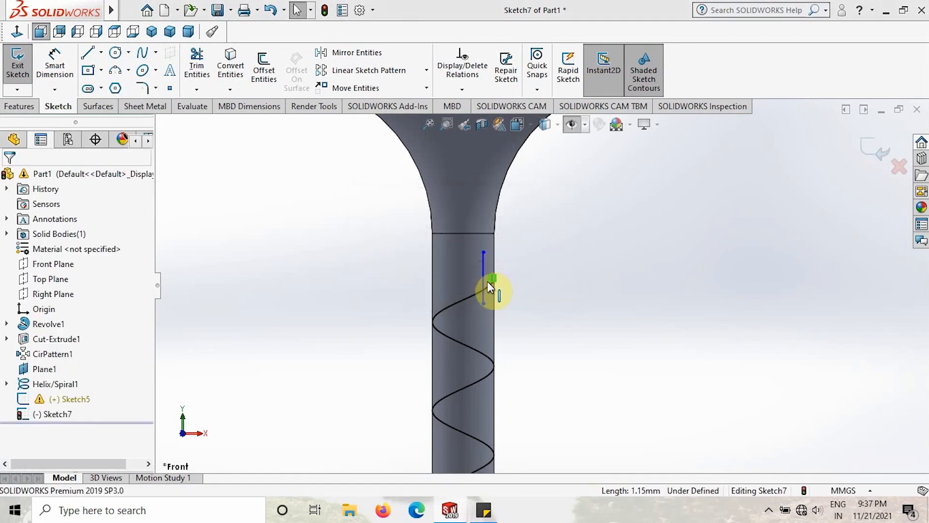
Delete the original triangle's vertical side and the helix curve from the sketch, keeping only the triangle near the tip
{"action": "left_click", "coordinate": [480, 292]}
{"action": "key", "text": "Delete"}
{"action": "scroll", "coordinate": [534, 275], "scroll_direction": "down", "scroll_amount": 5}
{"action": "scroll", "coordinate": [534, 276], "scroll_direction": "up", "scroll_amount": 9}
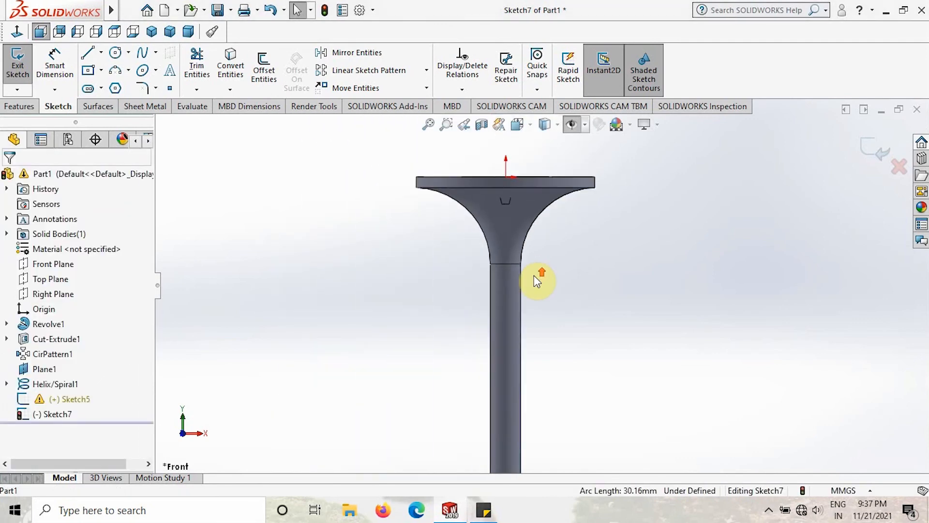
{"action": "scroll", "coordinate": [533, 275], "scroll_direction": "up", "scroll_amount": 3}
{"action": "scroll", "coordinate": [532, 438], "scroll_direction": "down", "scroll_amount": 5}
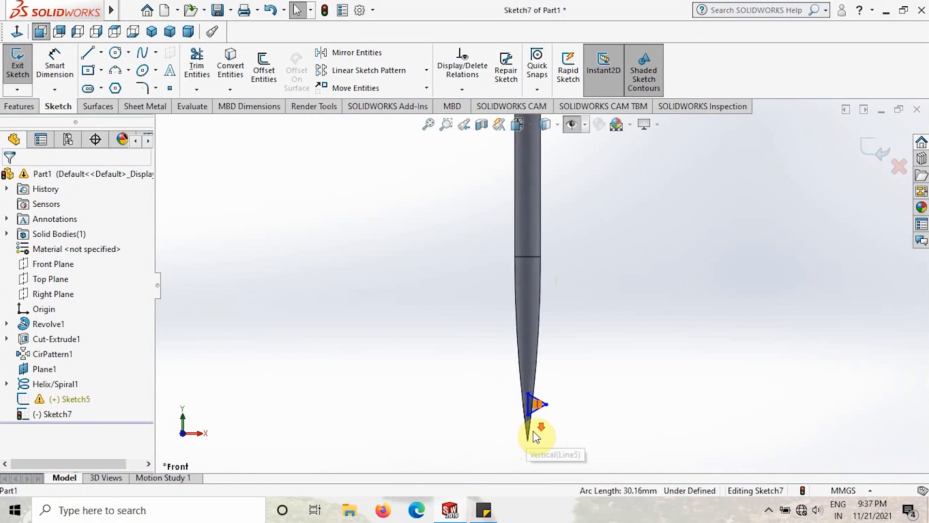
{"action": "scroll", "coordinate": [536, 436], "scroll_direction": "down", "scroll_amount": 3}
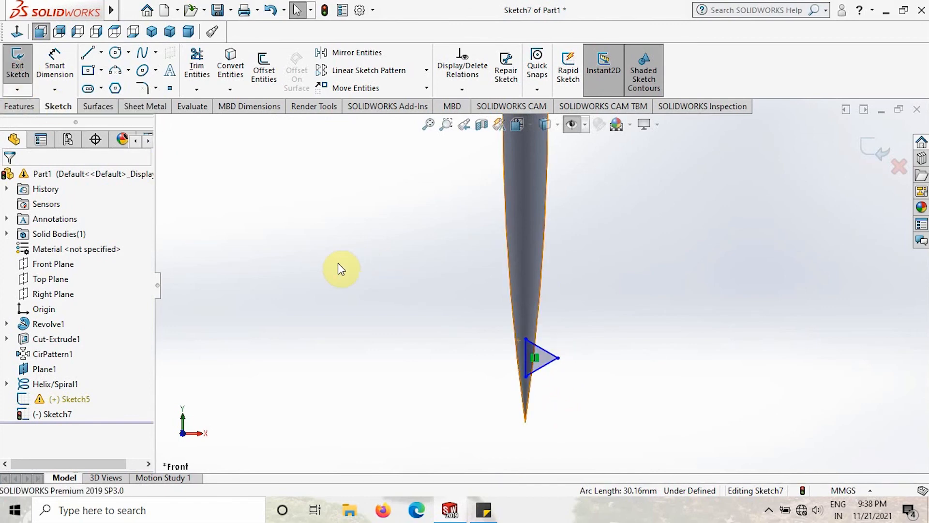
Exit the thread profile sketch and dismiss the rebuild warning
{"action": "left_click", "coordinate": [18, 62]}
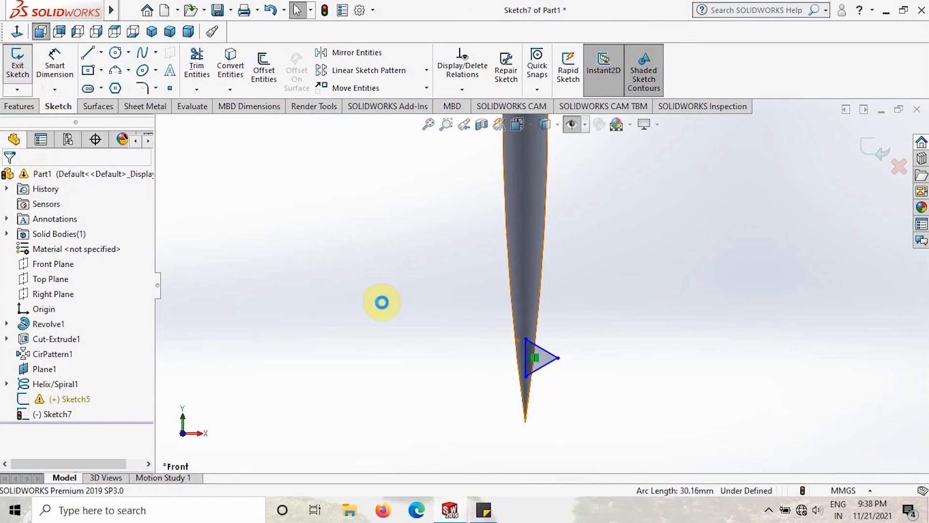
{"action": "left_click", "coordinate": [422, 116]}
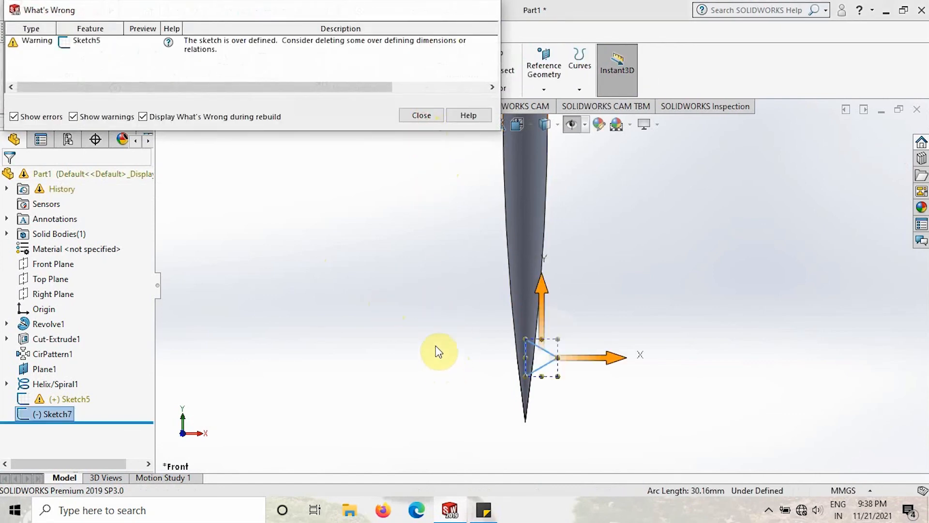
{"action": "left_click", "coordinate": [460, 353]}
Create a swept boss using the triangle Sketch7 as the profile and Helix/Spiral1 as the path
{"action": "mouse_move", "coordinate": [443, 402]}
{"action": "middle_mouse_down"}
{"action": "mouse_move", "coordinate": [460, 329]}
{"action": "mouse_move", "coordinate": [475, 405]}
{"action": "mouse_move", "coordinate": [431, 386]}
{"action": "middle_mouse_up"}
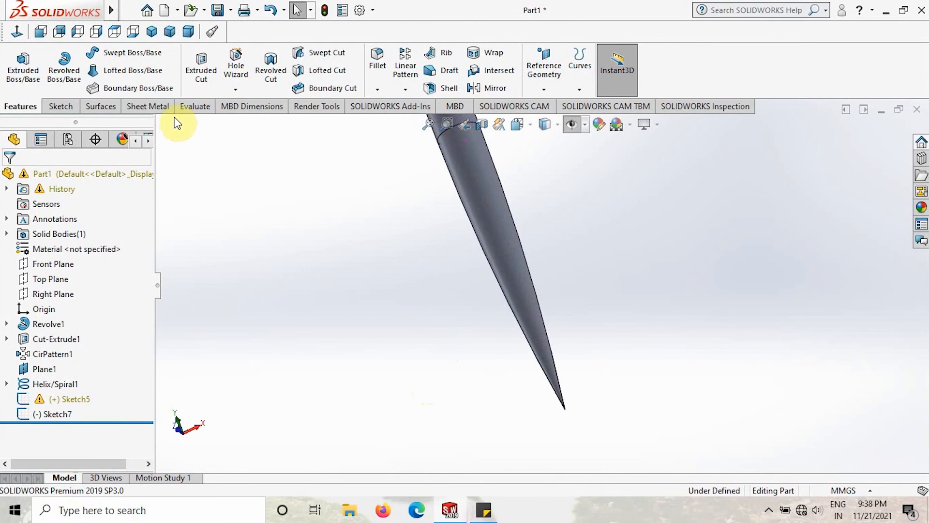
{"action": "left_click", "coordinate": [129, 57]}
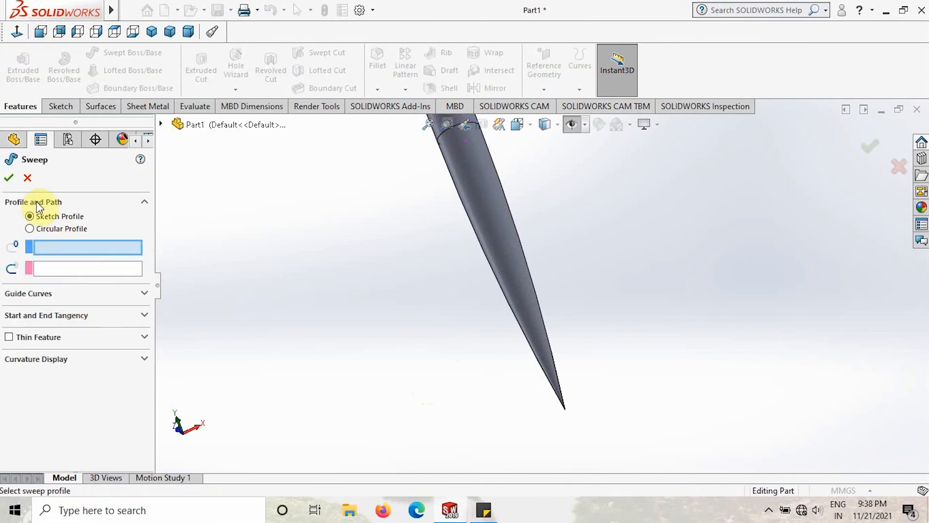
{"action": "left_click", "coordinate": [11, 143]}
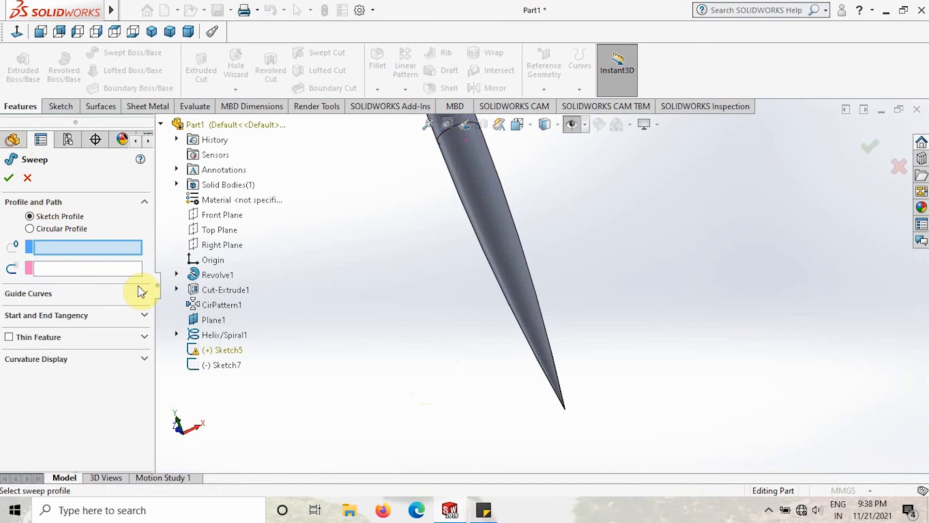
{"action": "left_click", "coordinate": [221, 366]}
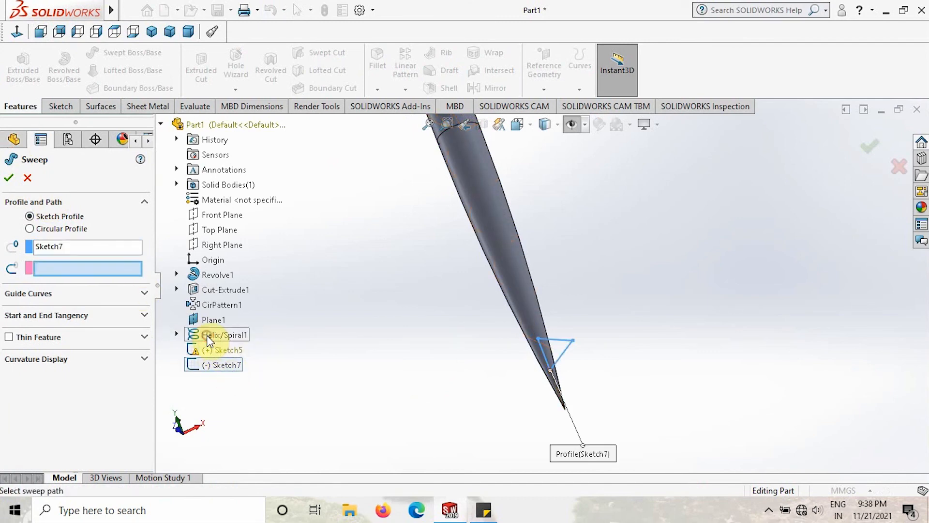
{"action": "left_click", "coordinate": [228, 334]}
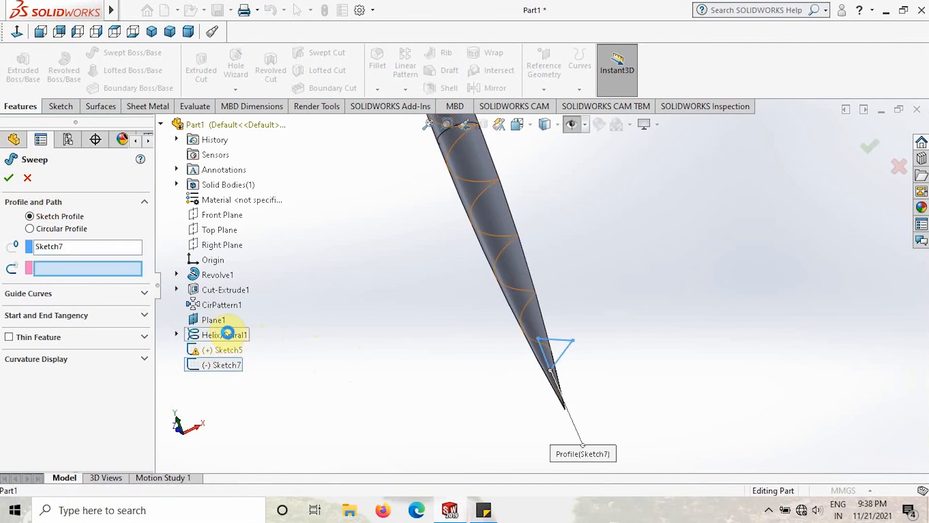
{"action": "scroll", "coordinate": [440, 339], "scroll_direction": "up", "scroll_amount": 6}
{"action": "middle_click_drag", "start_coordinate": [456, 312], "coordinate": [508, 336]}
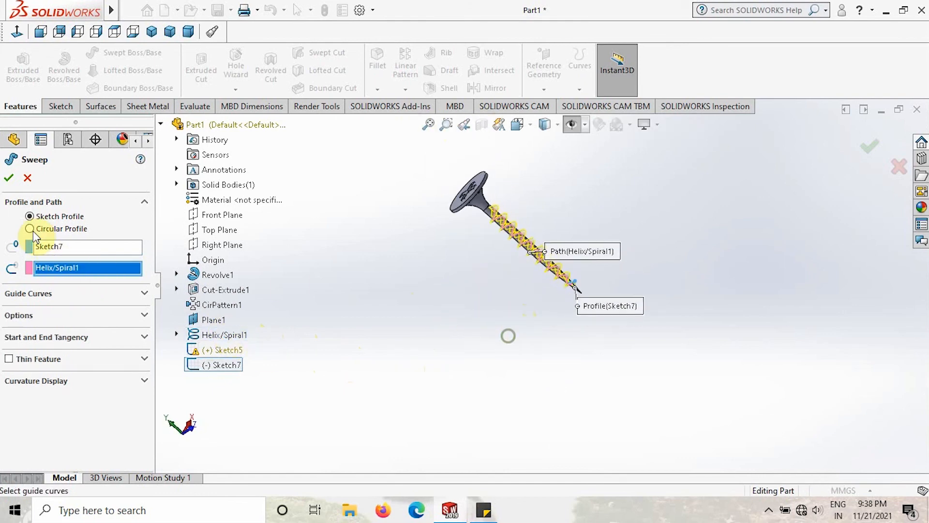
{"action": "left_click", "coordinate": [44, 199]}
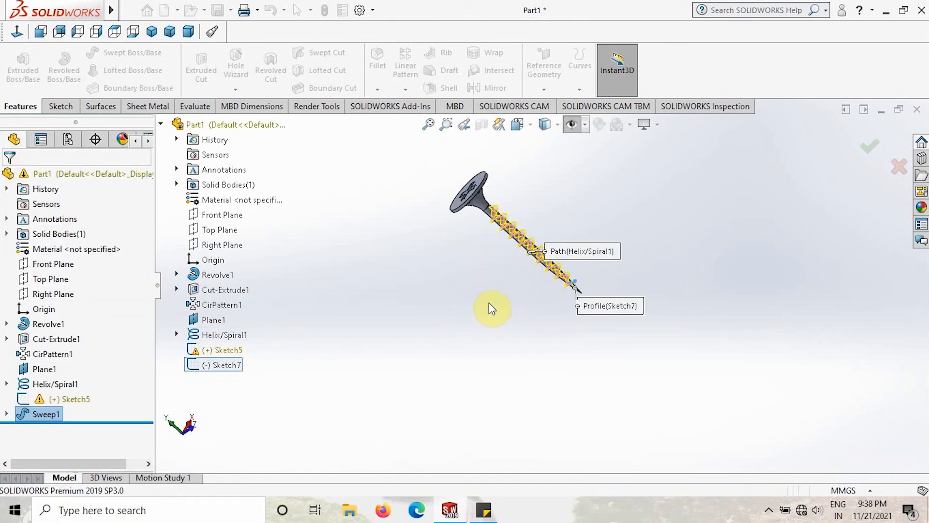
Examine the finished screw from several angles, including the straight shank's surface between the thread turns, the swept thread's edge and the recessed head
{"action": "mouse_move", "coordinate": [507, 303]}
{"action": "middle_mouse_down"}
{"action": "mouse_move", "coordinate": [483, 244]}
{"action": "mouse_move", "coordinate": [539, 307]}
{"action": "mouse_move", "coordinate": [529, 270]}
{"action": "mouse_move", "coordinate": [564, 235]}
{"action": "mouse_move", "coordinate": [522, 315]}
{"action": "mouse_move", "coordinate": [536, 400]}
{"action": "mouse_move", "coordinate": [500, 289]}
{"action": "middle_mouse_up"}
{"action": "left_click", "coordinate": [534, 274]}
{"action": "scroll", "coordinate": [567, 241], "scroll_direction": "up", "scroll_amount": 3}
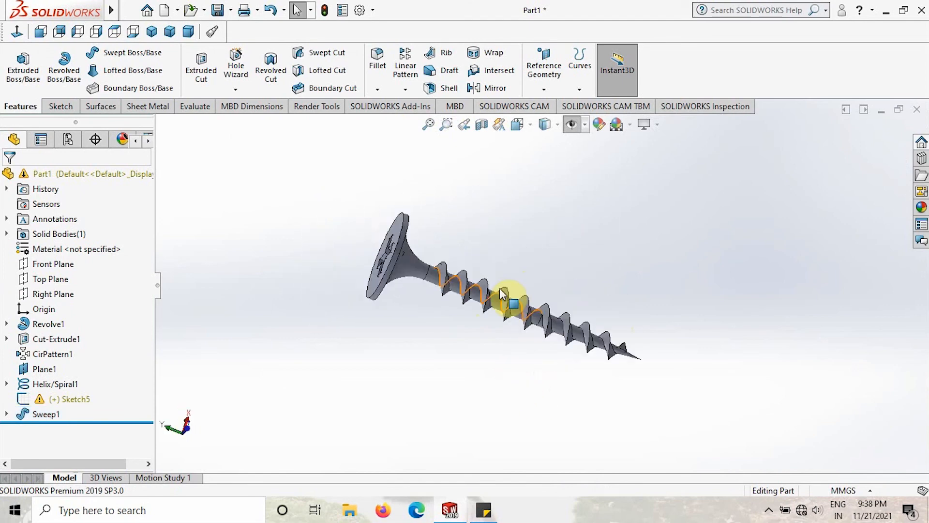
{"action": "left_click", "coordinate": [475, 291]}
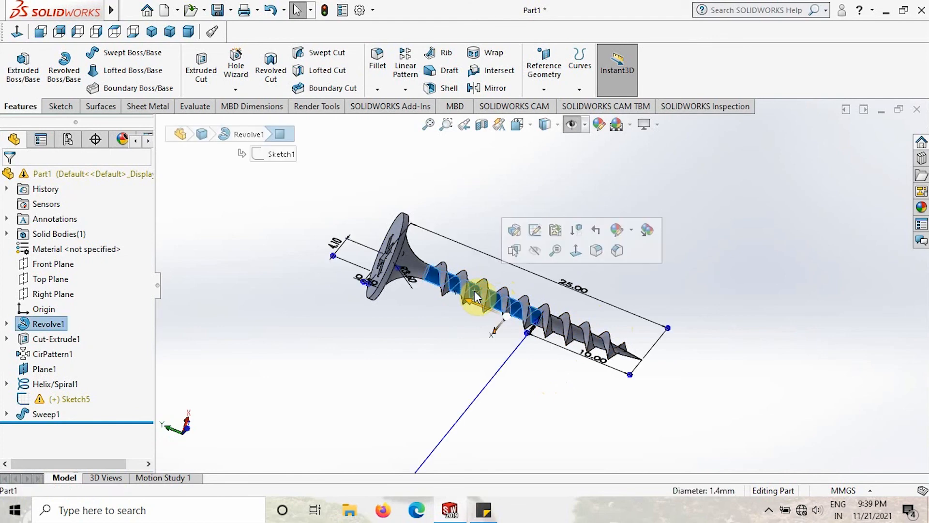
{"action": "left_click", "coordinate": [424, 362]}
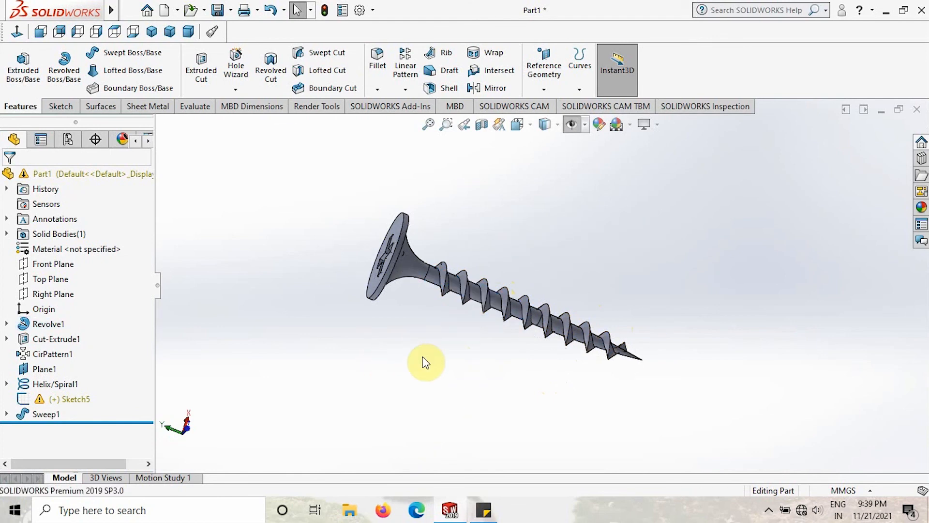
{"action": "left_click", "coordinate": [475, 292]}
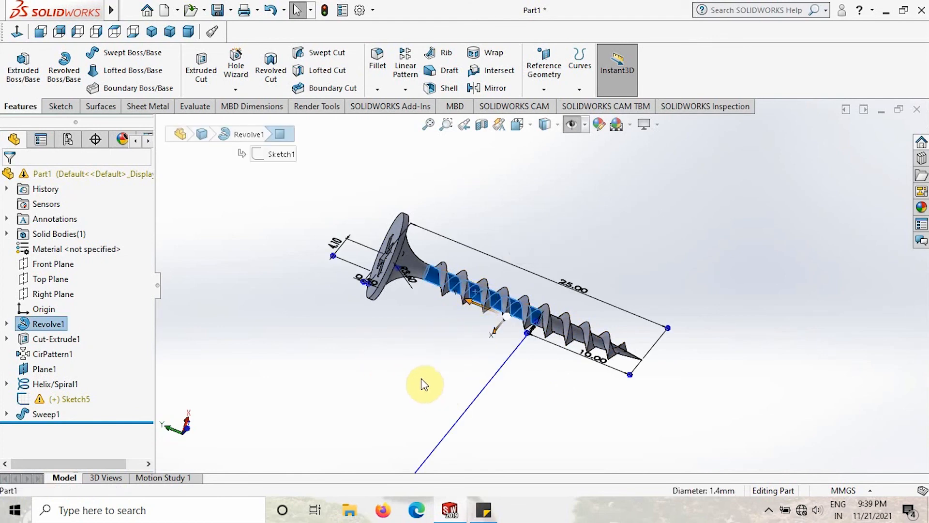
{"action": "left_click", "coordinate": [454, 394]}
{"action": "middle_click_drag", "start_coordinate": [474, 394], "coordinate": [512, 379]}
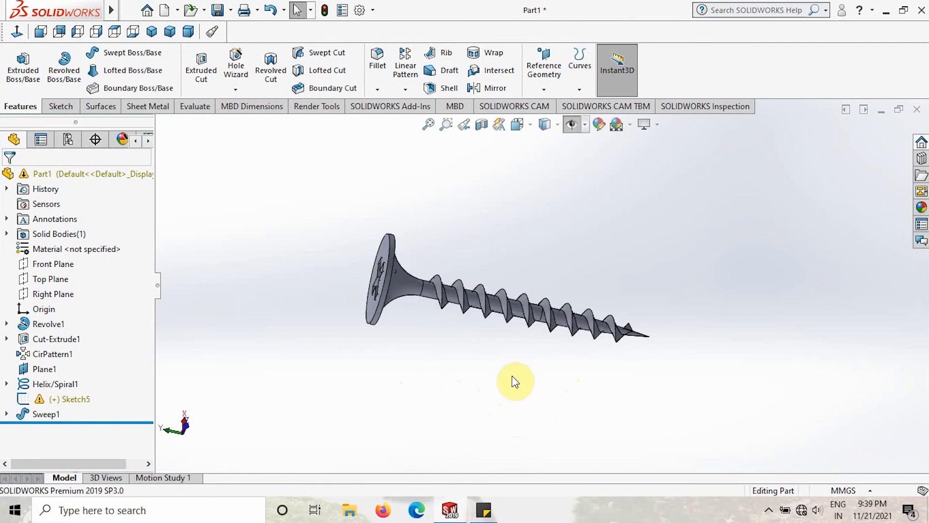
{"action": "left_click", "coordinate": [500, 309]}
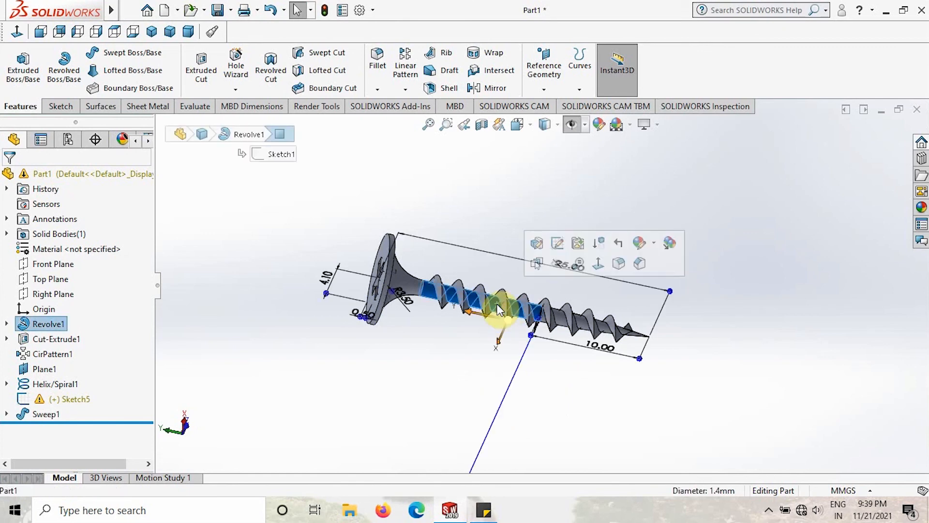
{"action": "left_click", "coordinate": [471, 353]}
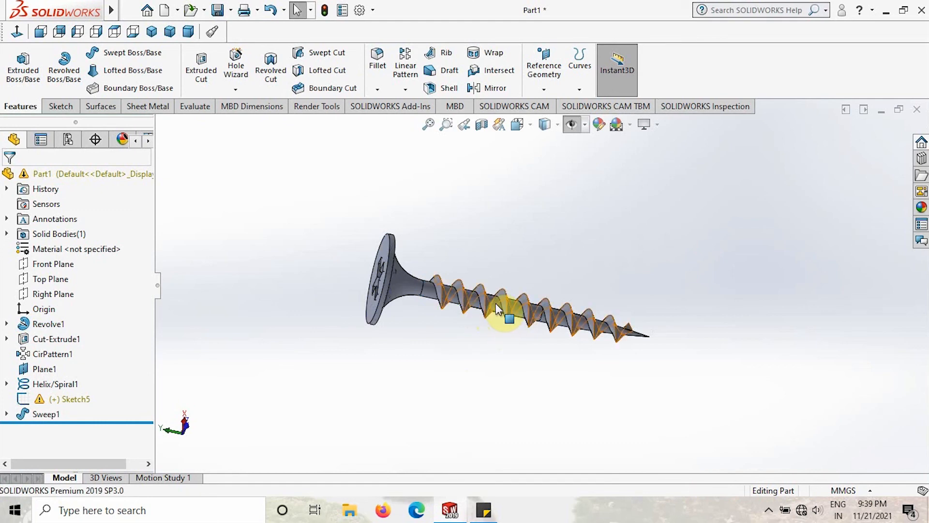
{"action": "left_click", "coordinate": [498, 307]}
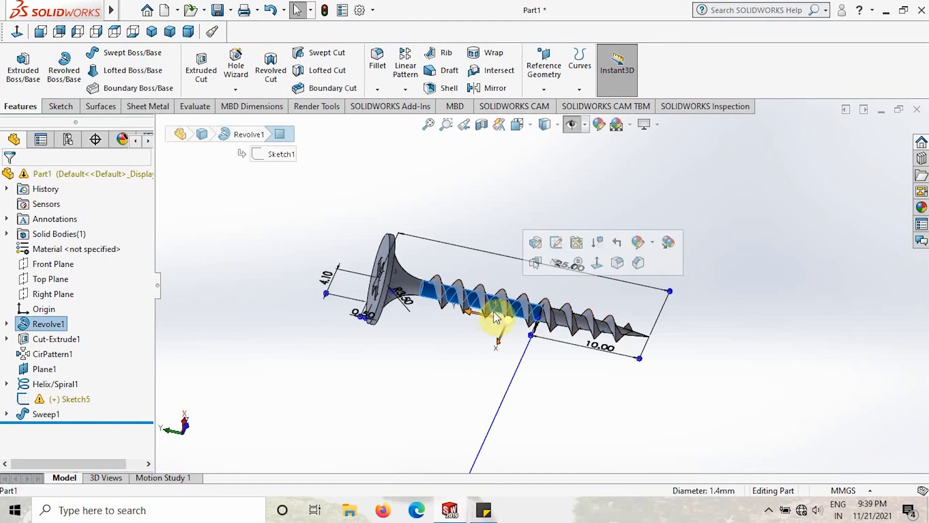
{"action": "left_click", "coordinate": [446, 386]}
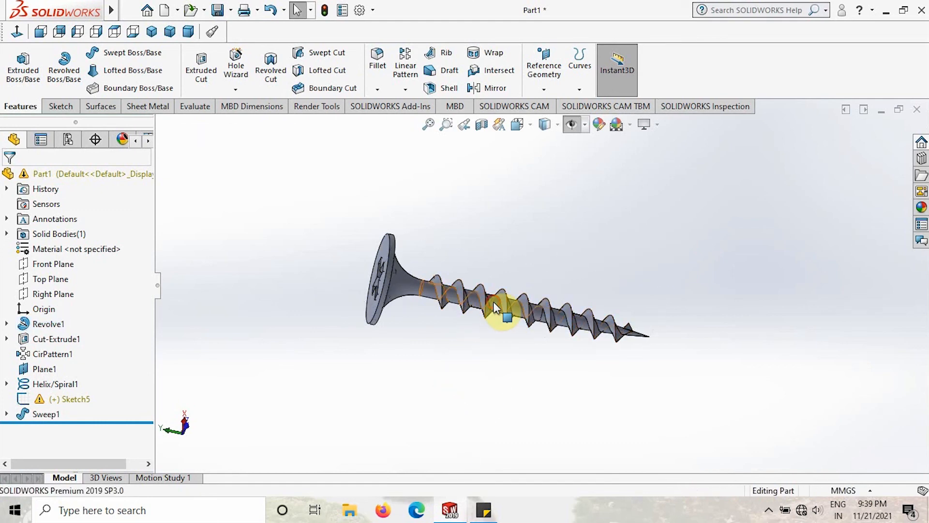
{"action": "left_click", "coordinate": [497, 307]}
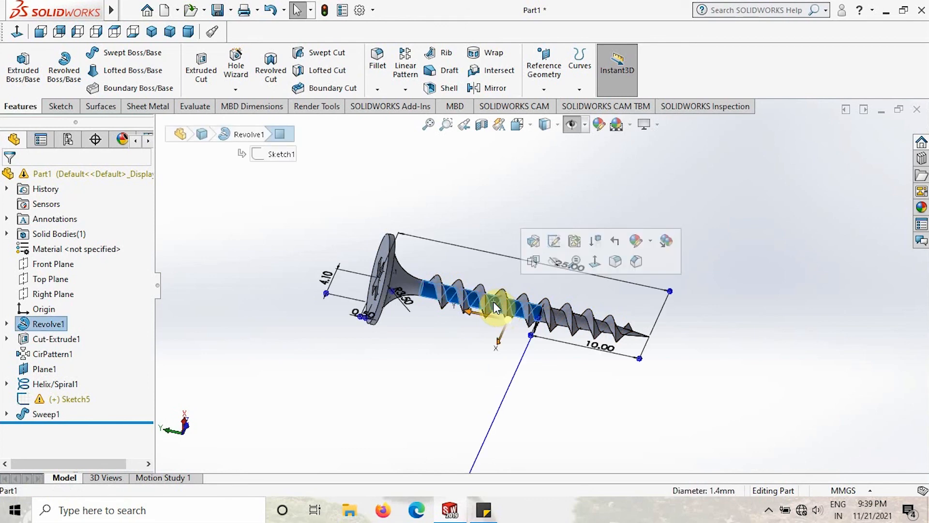
{"action": "key", "text": "Escape"}
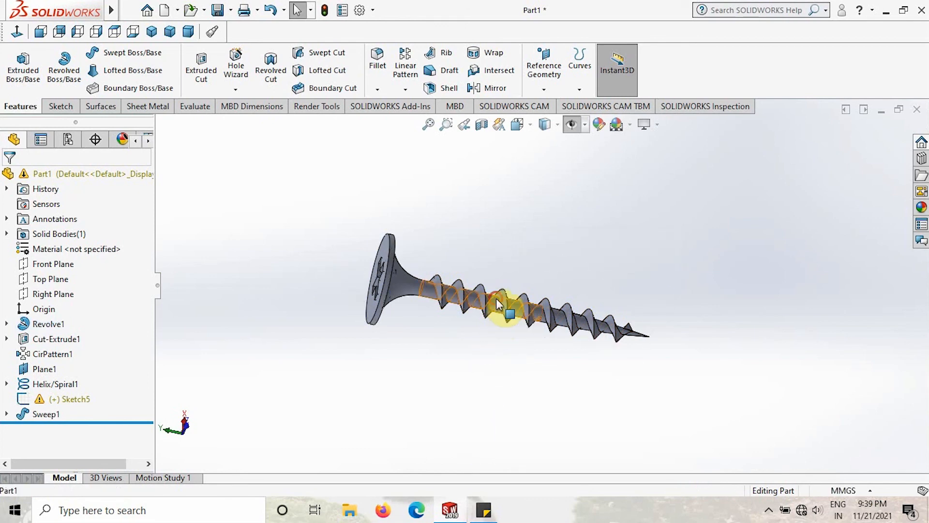
{"action": "left_click", "coordinate": [496, 298]}
{"action": "left_click", "coordinate": [477, 362]}
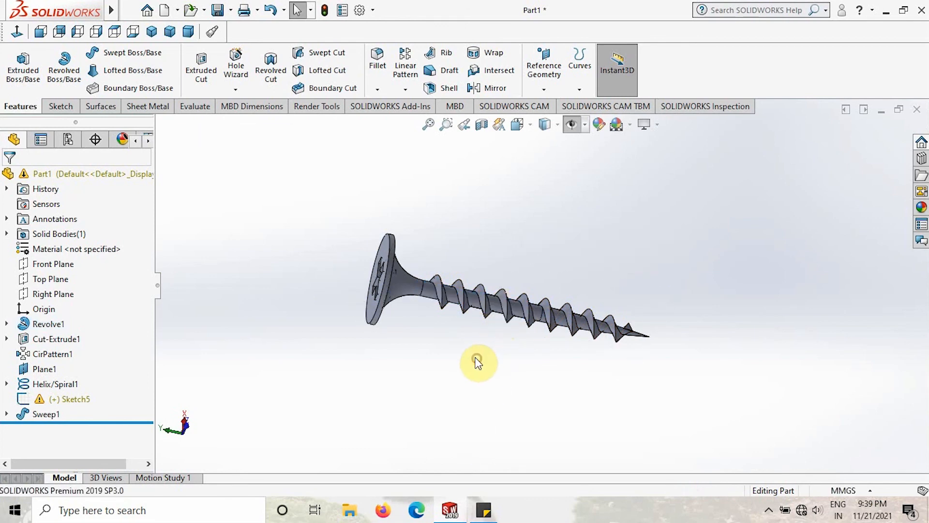
{"action": "left_click", "coordinate": [495, 304]}
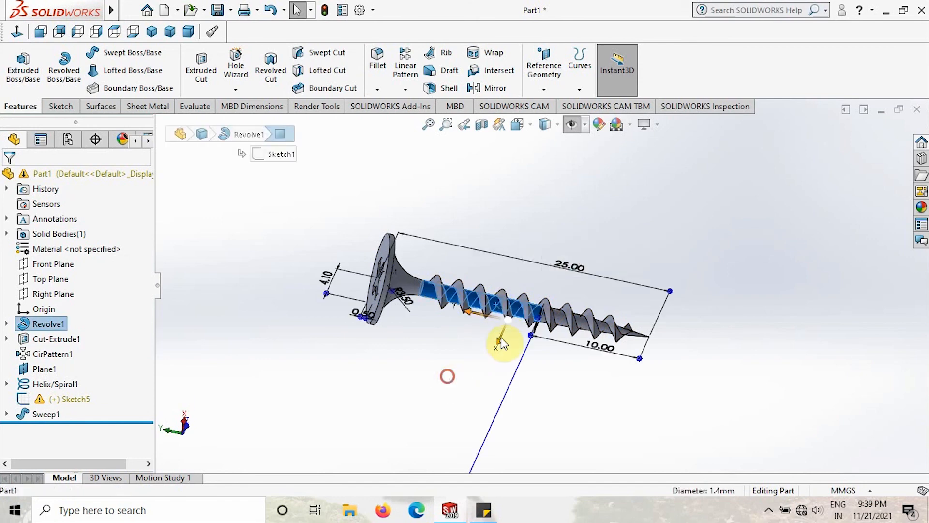
{"action": "left_click", "coordinate": [477, 356]}
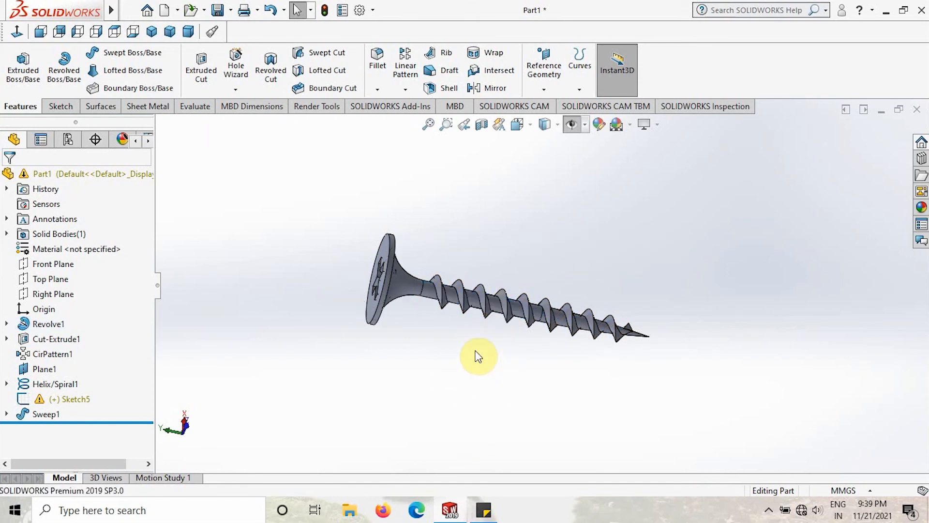
{"action": "left_click", "coordinate": [495, 300]}
{"action": "left_click", "coordinate": [481, 319]}
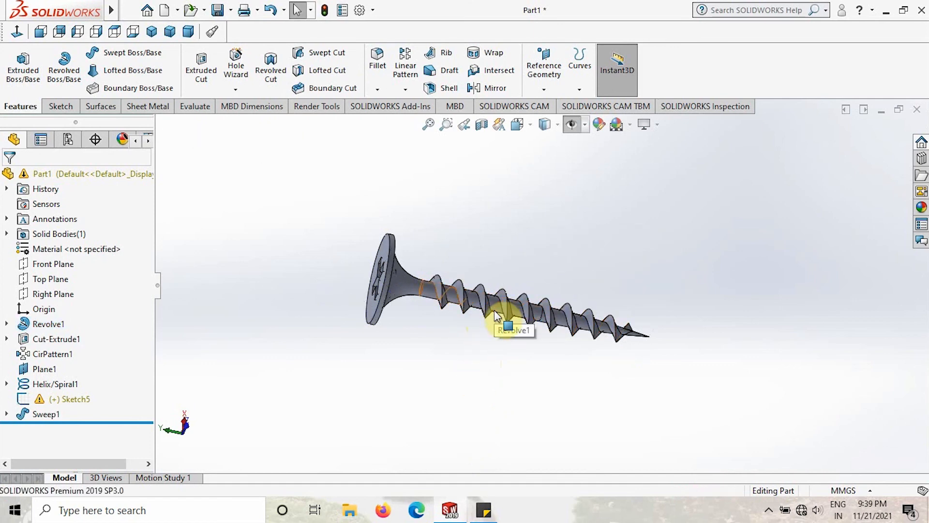
{"action": "left_click", "coordinate": [494, 301]}
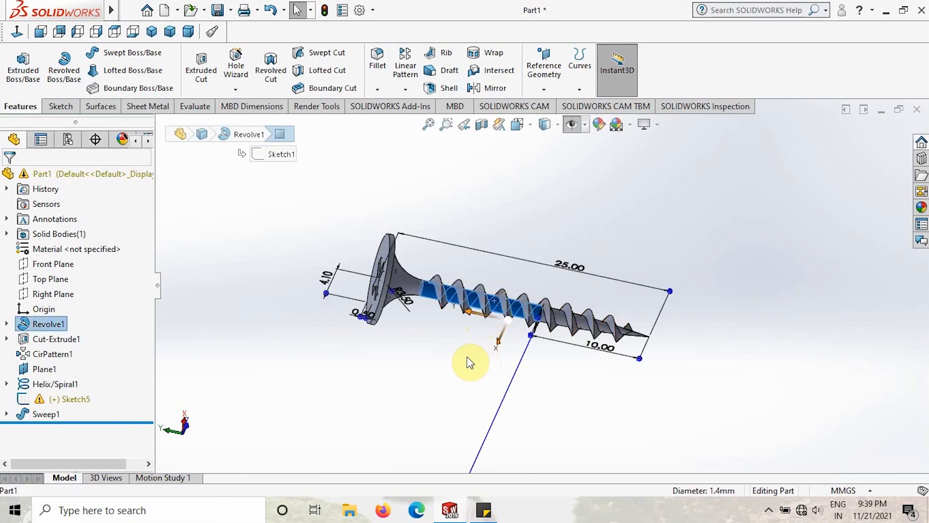
{"action": "left_click", "coordinate": [468, 360]}
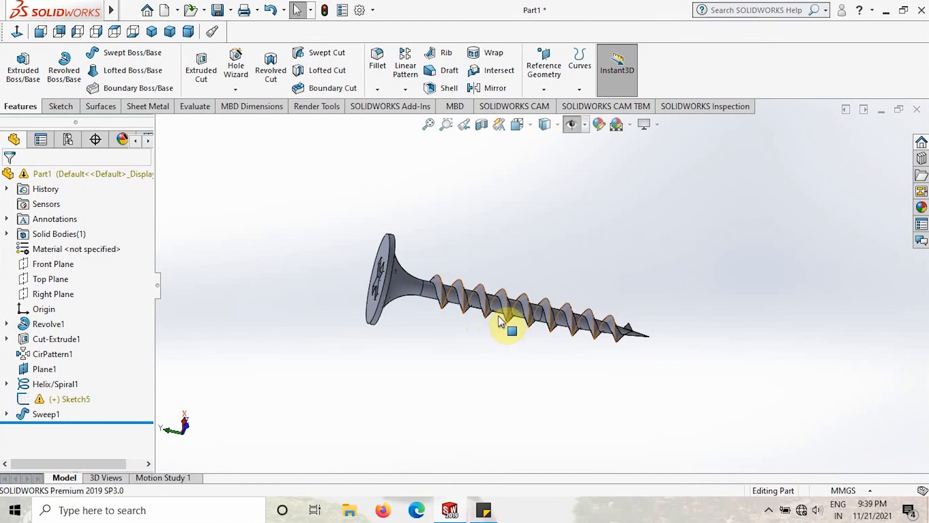
{"action": "left_click", "coordinate": [460, 288]}
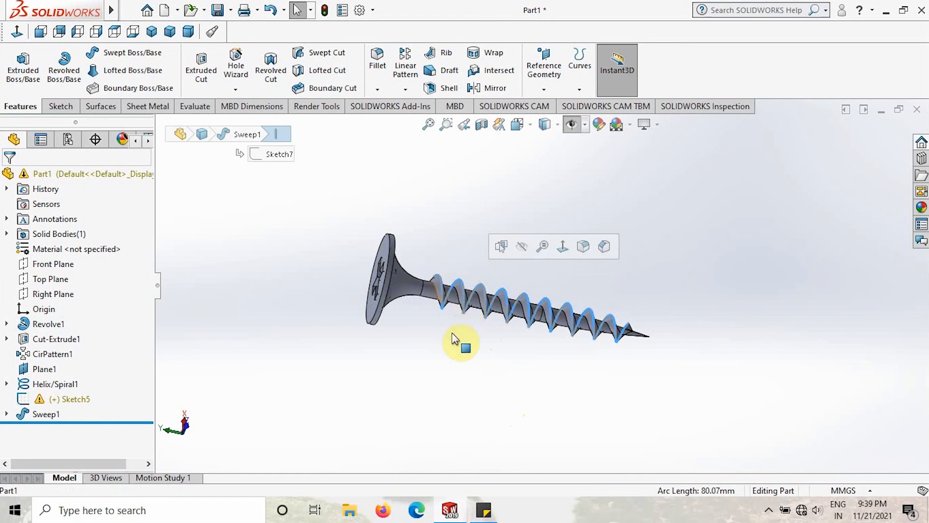
{"action": "left_click", "coordinate": [524, 393]}
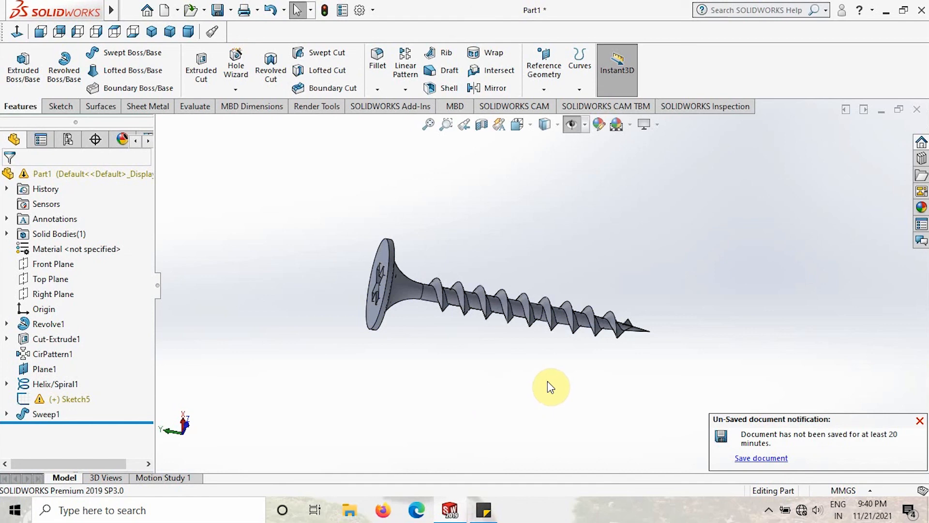
{"action": "middle_click_drag", "start_coordinate": [514, 386], "coordinate": [528, 387]}
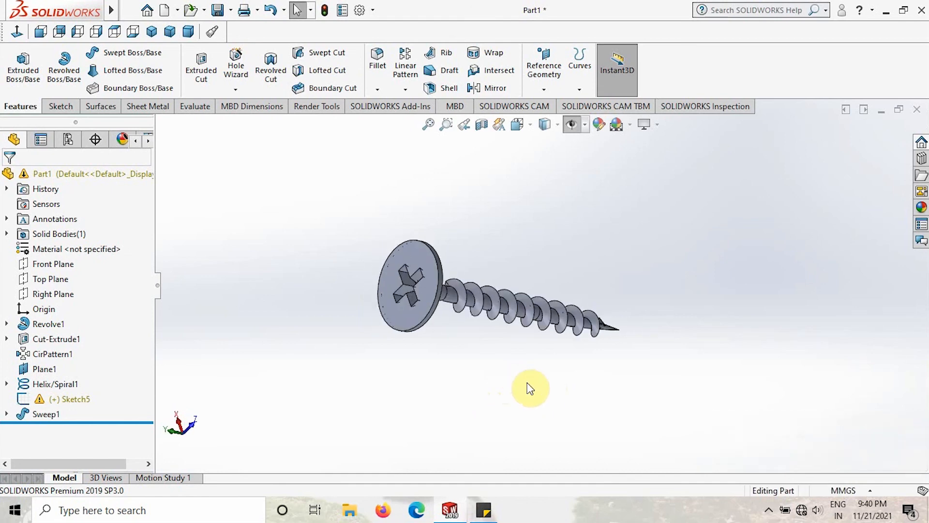
{"action": "middle_click_drag", "start_coordinate": [539, 390], "coordinate": [491, 393]}
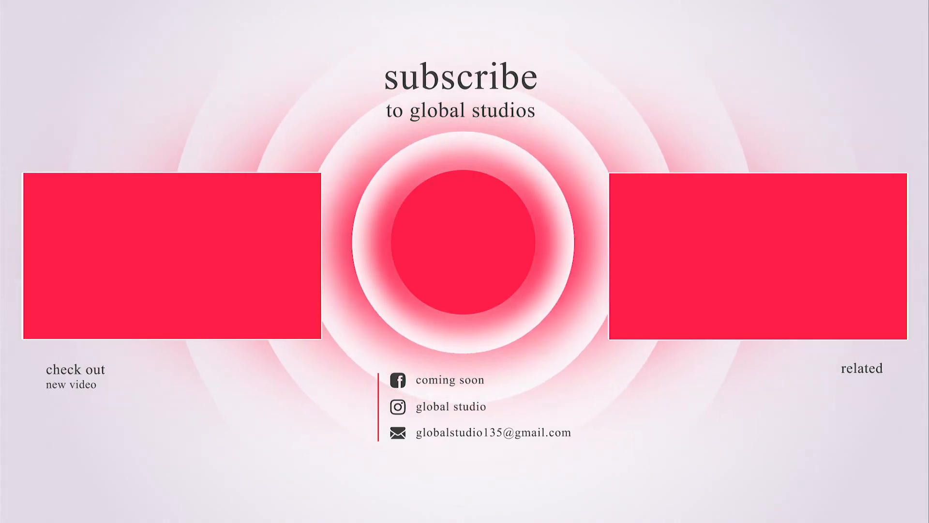